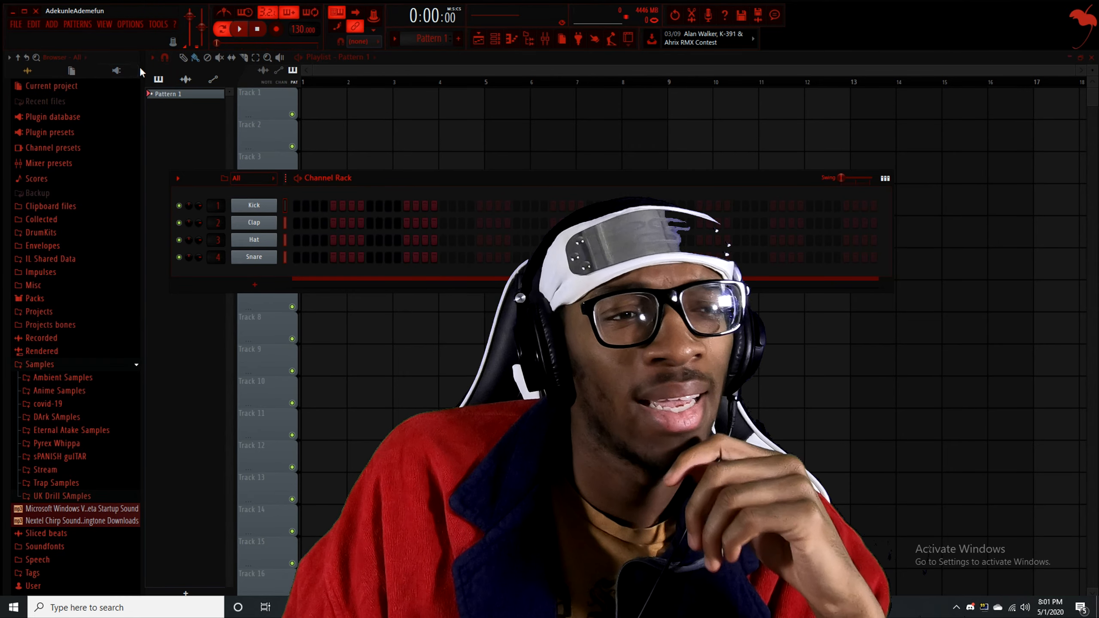
left_click(116, 72)
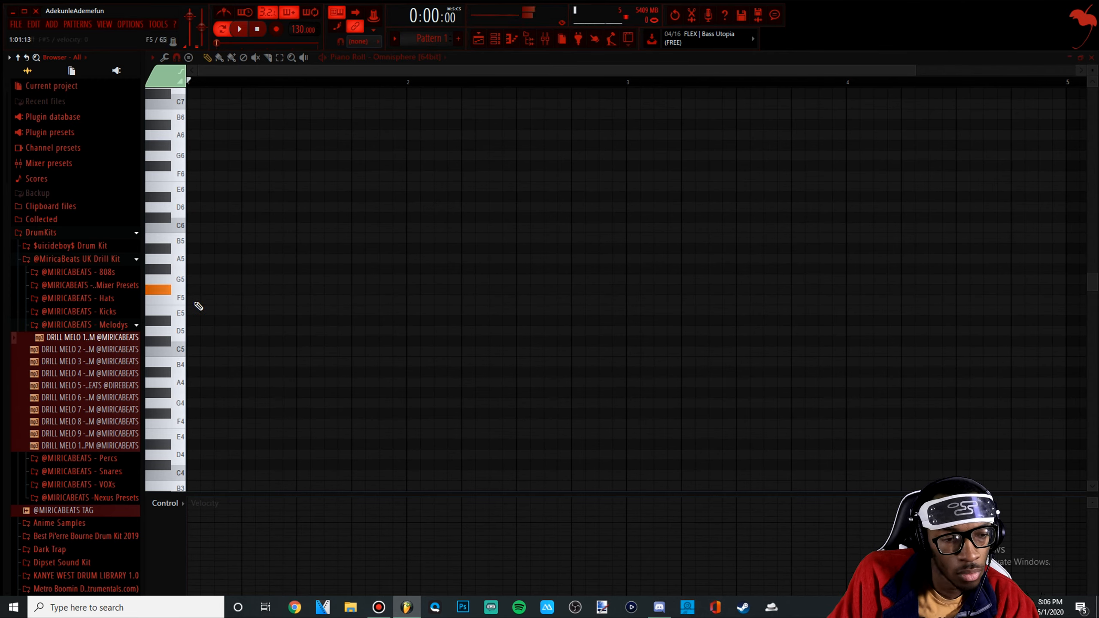
- Start a melody in the Omnisphere piano roll with F5 at 1:01, D#5 at 1:09 and F#5 at 1:11
left_click(194, 289)
left_click_drag(405, 289, 212, 290)
left_click_drag(280, 320, 326, 279)
key("shift+Down")
key("shift+Down")
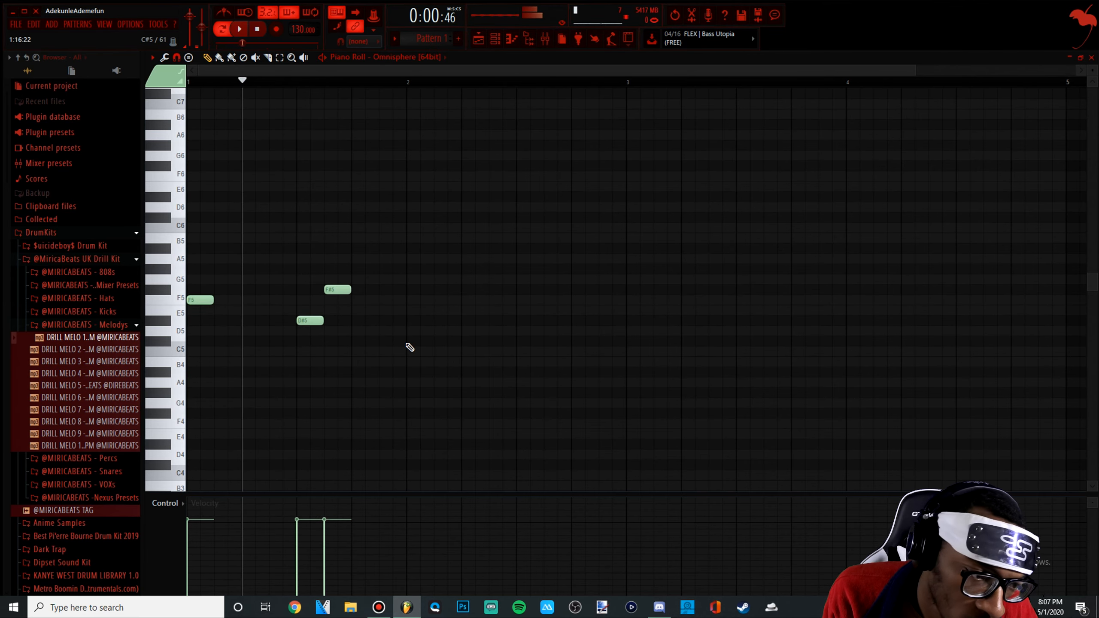
- Lower the phrase by a semitone to E5, D5 and F5, and move the last note to 1:13, auditioning the timing
key("space")
left_click_drag(331, 300, 358, 303)
key("space")
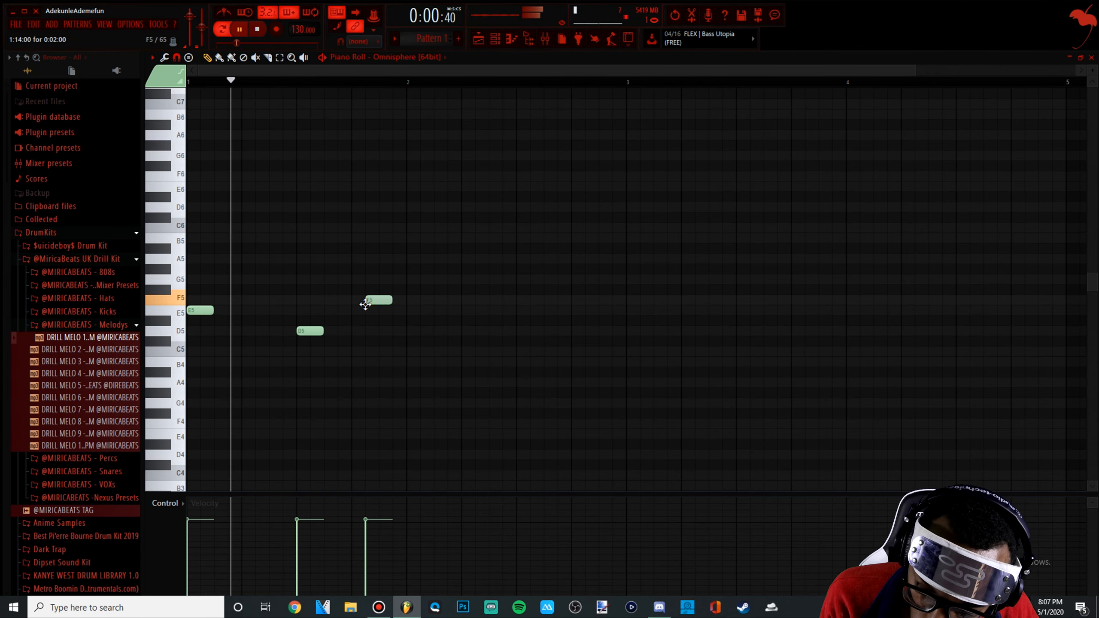
key("space")
left_click_drag(366, 304, 353, 306)
key("space")
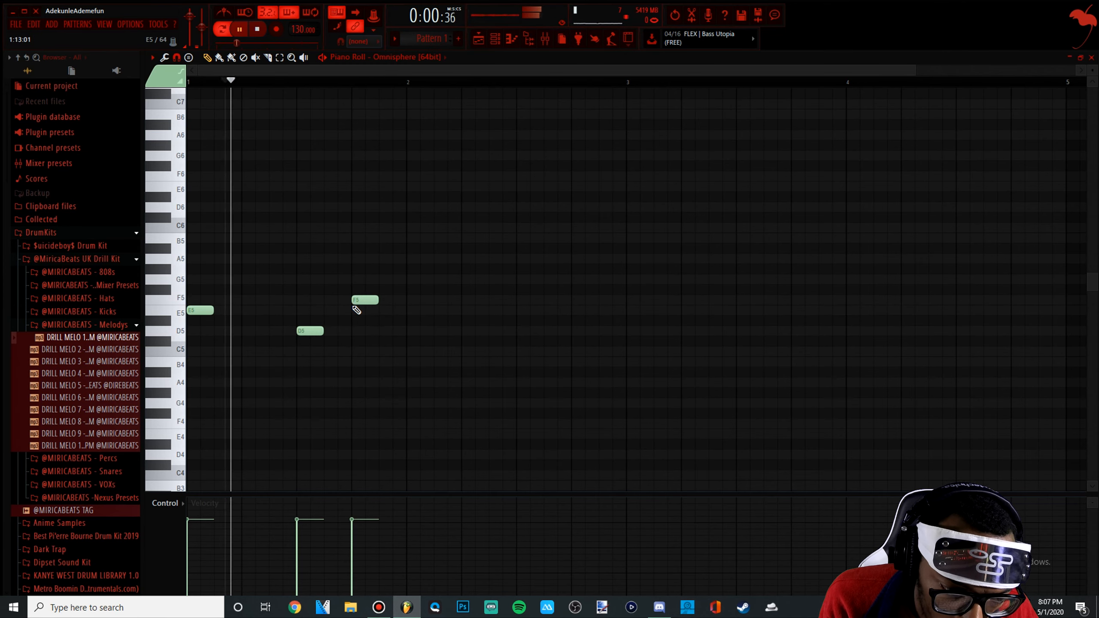
left_click_drag(362, 302, 326, 298)
key("space")
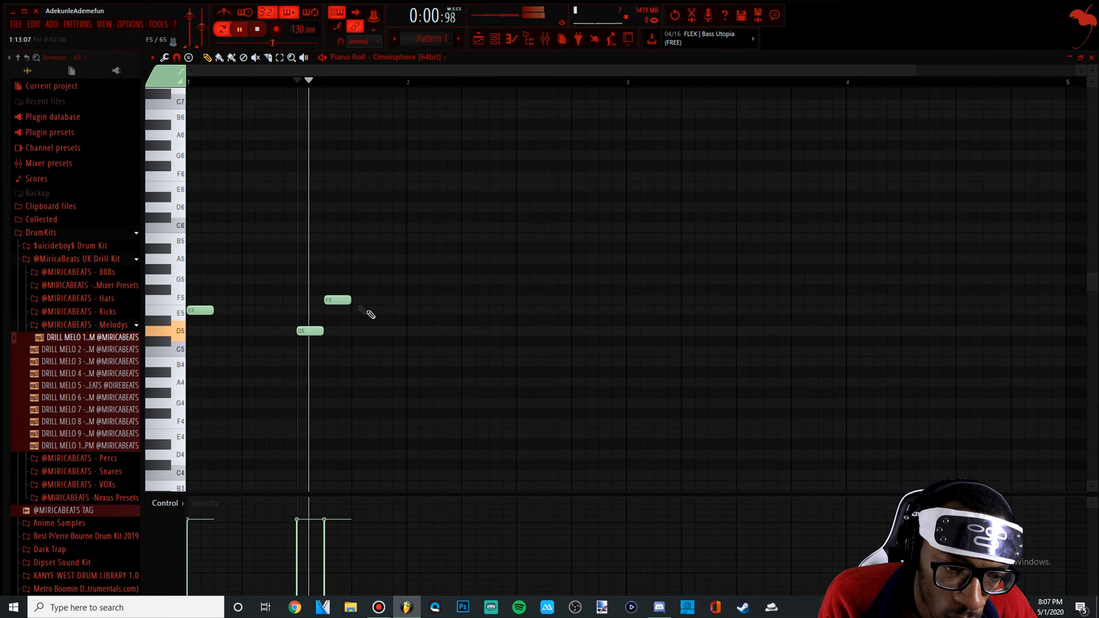
key("space")
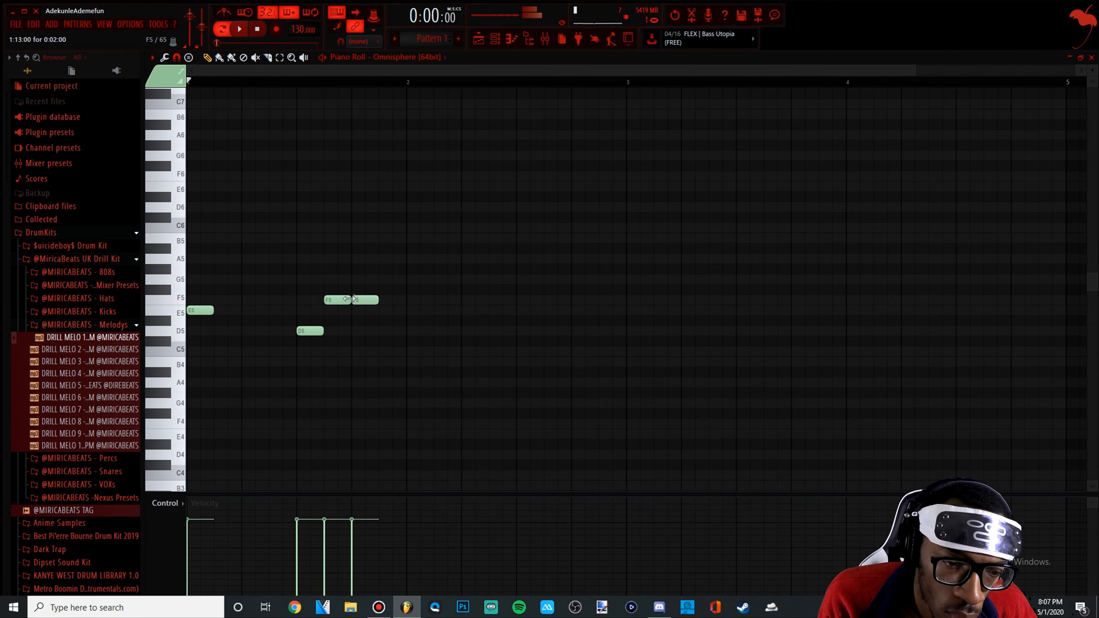
key("space")
- Select all three notes, transpose them up one octave and play them back
scroll(468, 385, "up", 2)
key("ctrl+a")
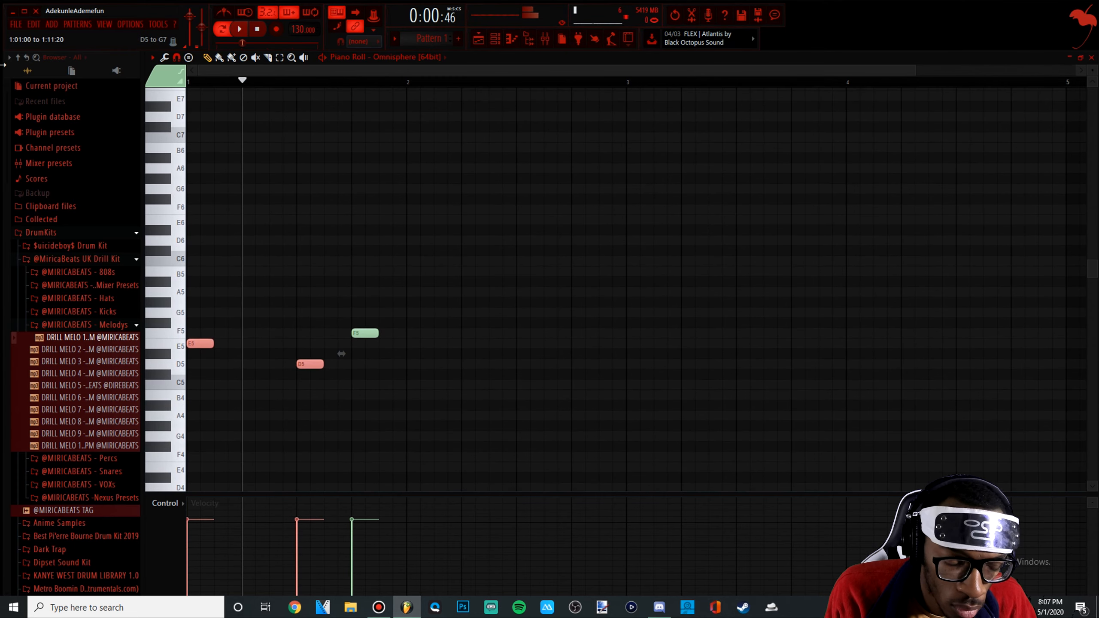
key("ctrl+Up")
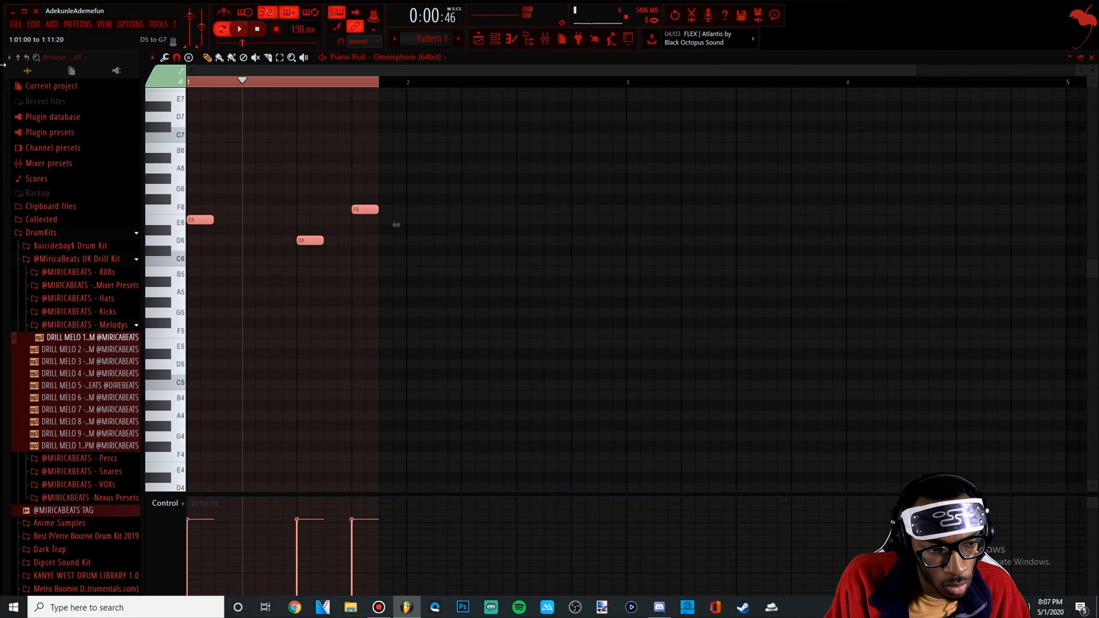
key("space")
key("space")
- Transpose the three notes down two octaves to E4, D4 and F4, play them back and deselect them
key("ctrl+Down")
key("ctrl+Down")
key("space")
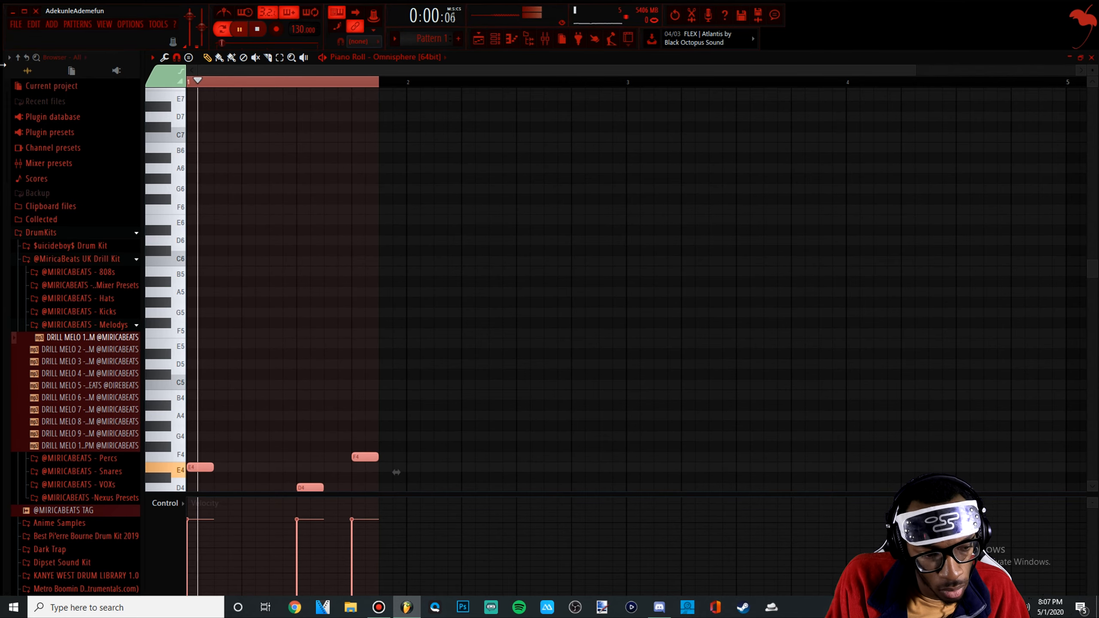
scroll(75, 303, "down", 2)
scroll(434, 325, "down", 2)
key("space")
key("ctrl+d")
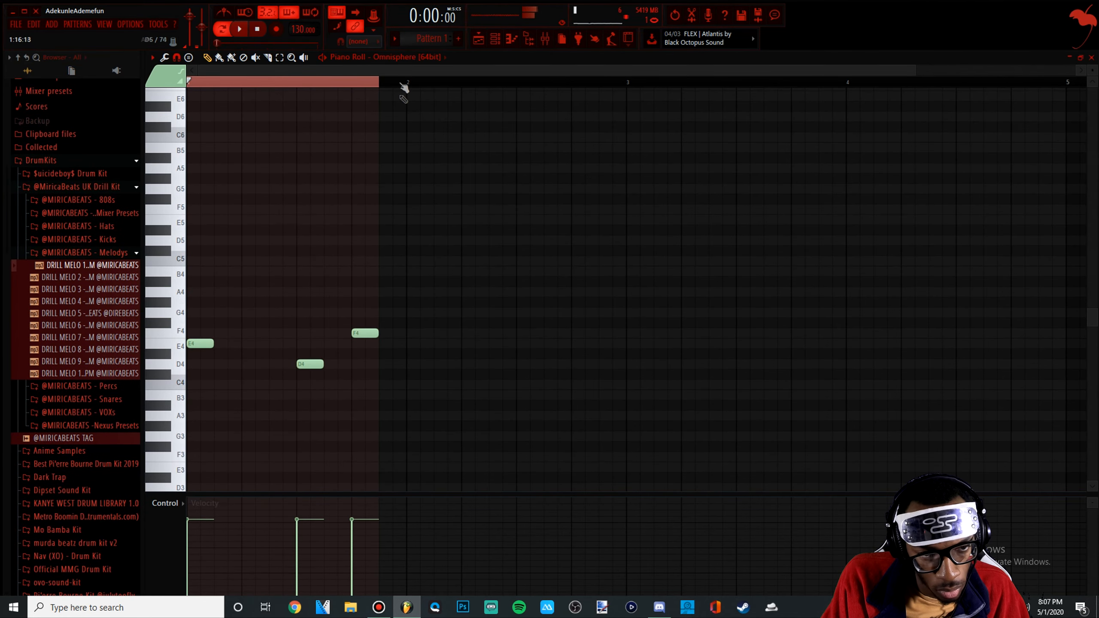
left_click(418, 79)
- Try a C#5 note near the start of bar 2 and play the pattern
key("space")
scroll(471, 164, "up", 3)
key("space")
scroll(337, 238, "down", 5)
left_click(383, 251)
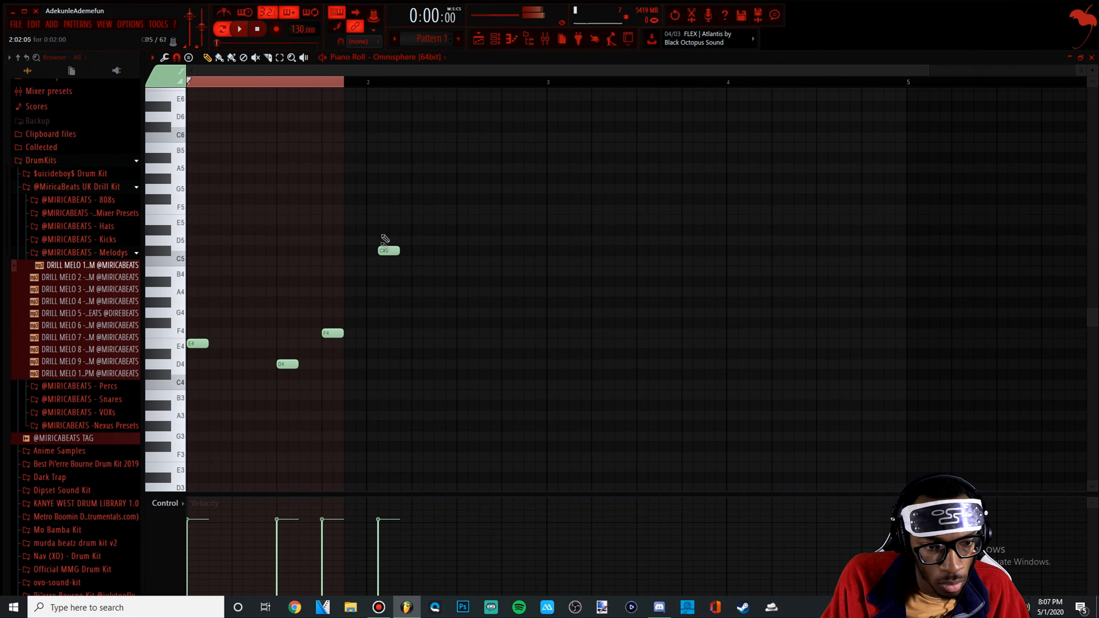
key("space")
- Clear the timeline selection and extend the melody into bar 2 with E4 at 2:01, D4 at 2:09 and a higher note at 2:13
left_click_drag(355, 81, 361, 86)
left_click(373, 91)
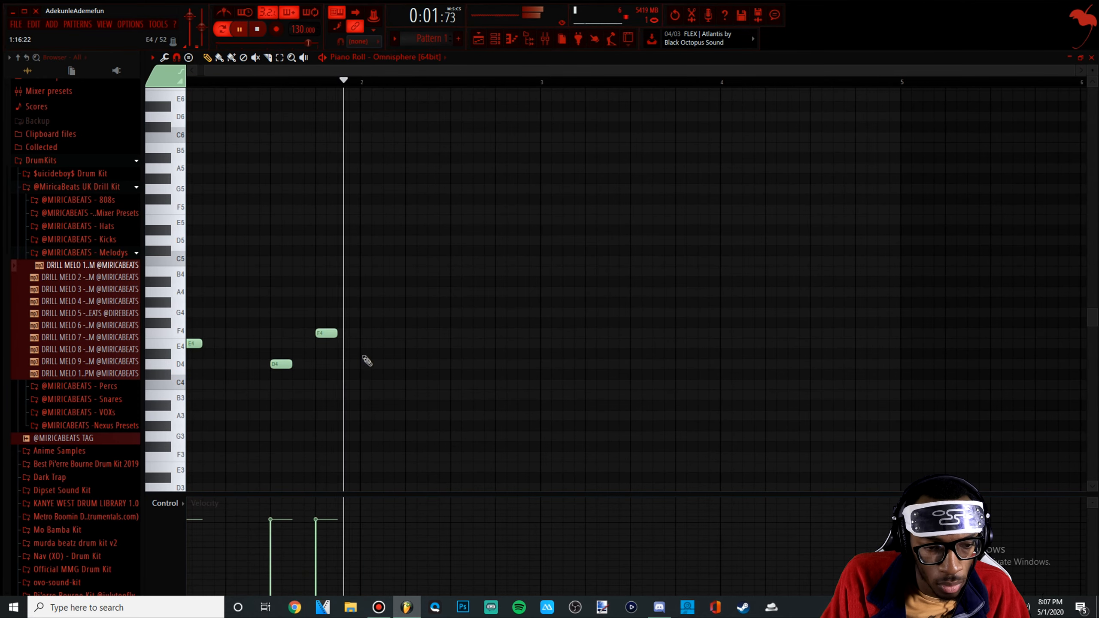
mouse_move(367, 357)
left_mouse_down()
mouse_move(367, 372)
mouse_move(361, 343)
mouse_move(360, 353)
left_mouse_up()
left_click_drag(411, 382, 454, 351)
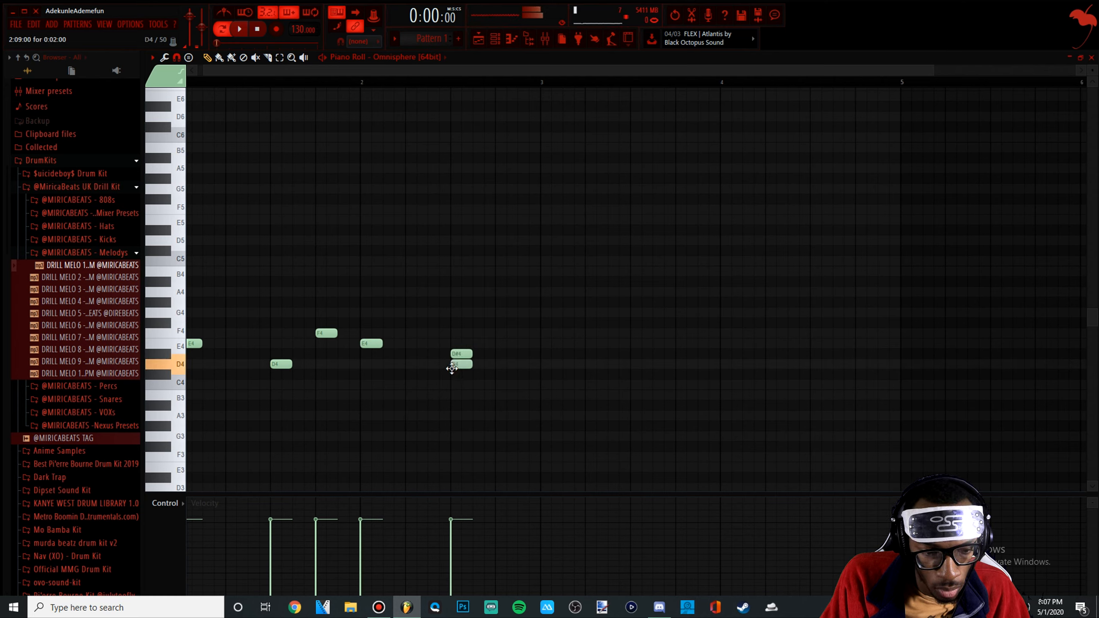
left_click_drag(488, 330, 499, 282)
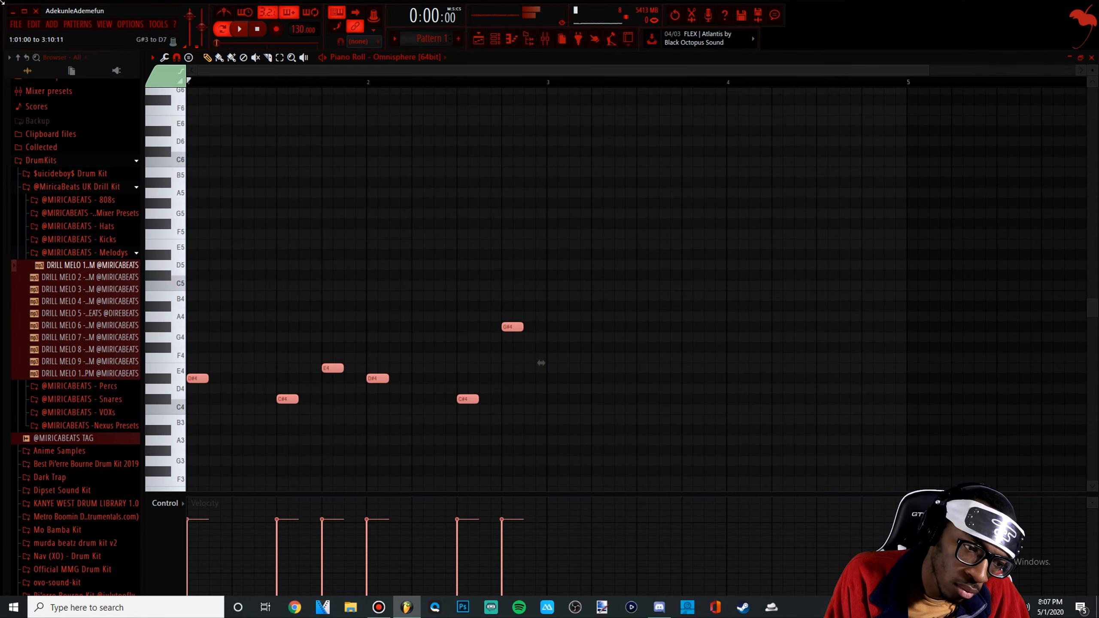
- Audition the whole melody, transpose it up one octave and play it again
key("space")
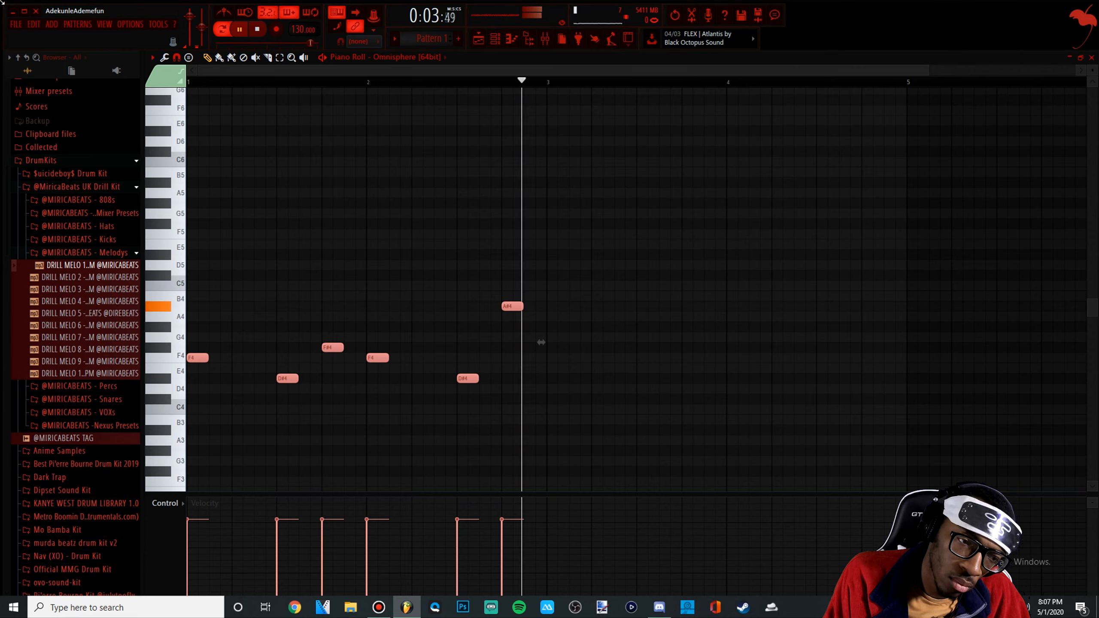
key("space")
key("ctrl+Up")
key("space")
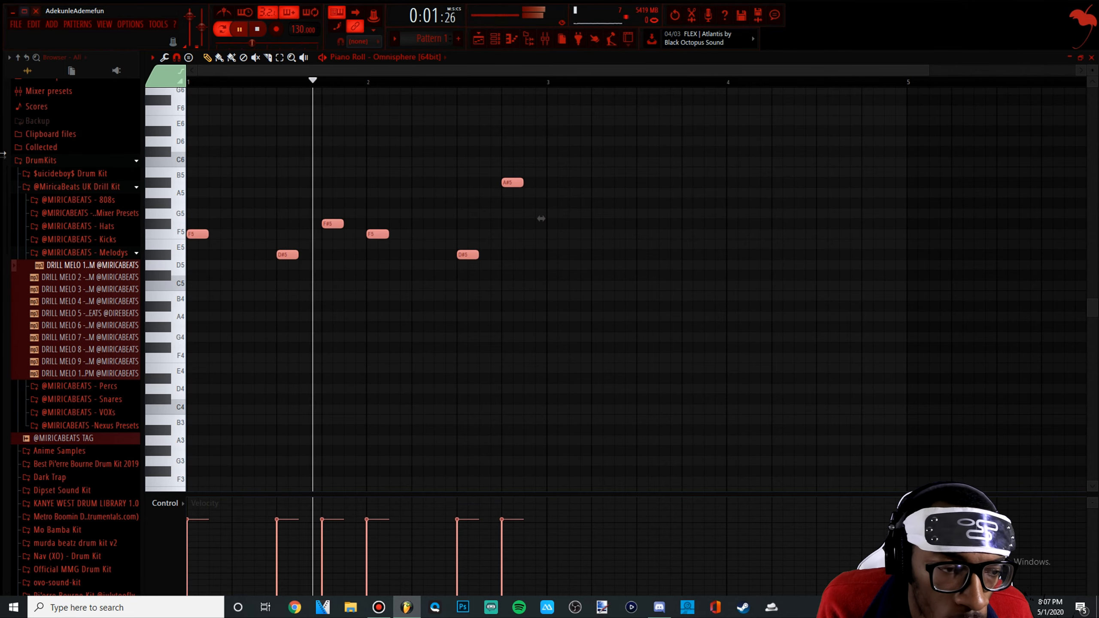
key("space")
- Lower the whole melody by two semitones so it starts on D#5, and play it back
key("shift+Down")
key("shift+Down")
key("space")
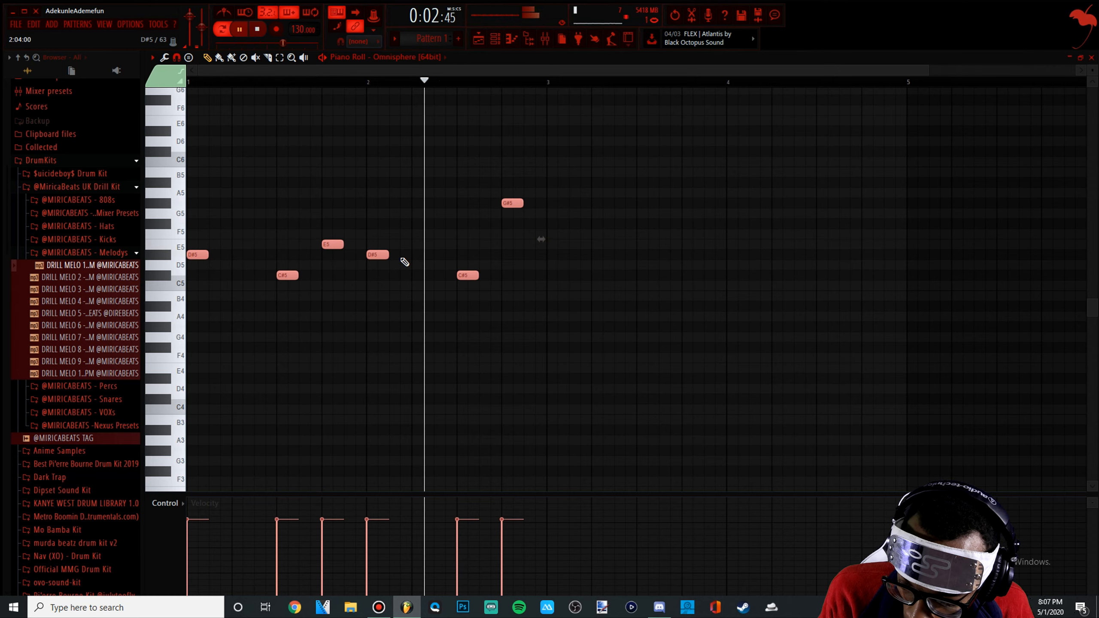
key("space")
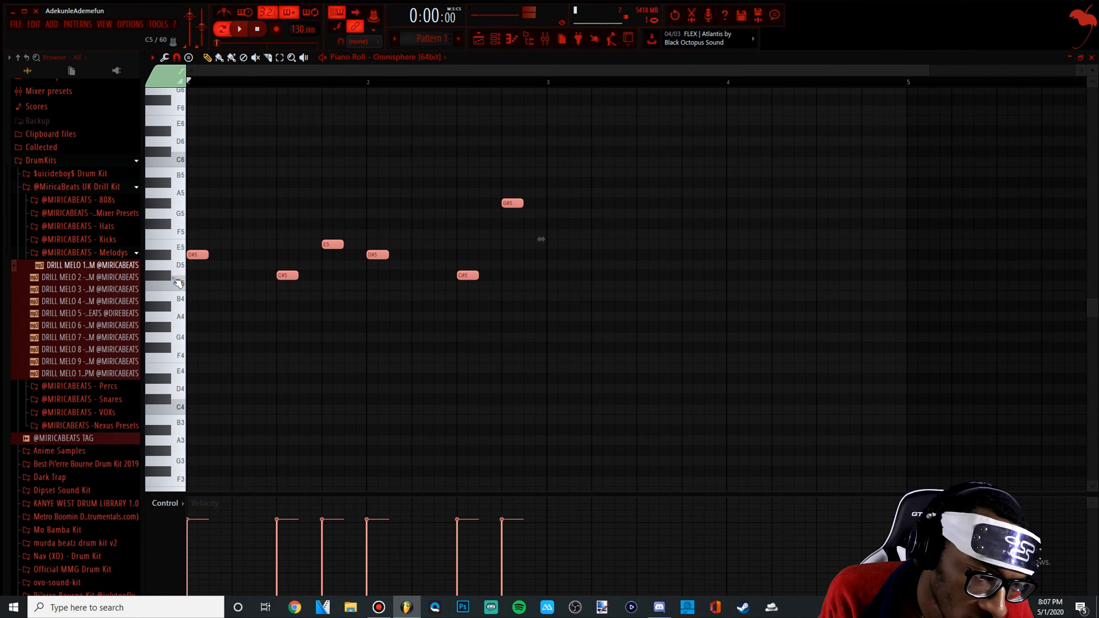
- In Fruity Reeverb 2 on Insert 1, set the dry level to 31% and the decay to 5.5 sec
left_click_drag(108, 373, 111, 356)
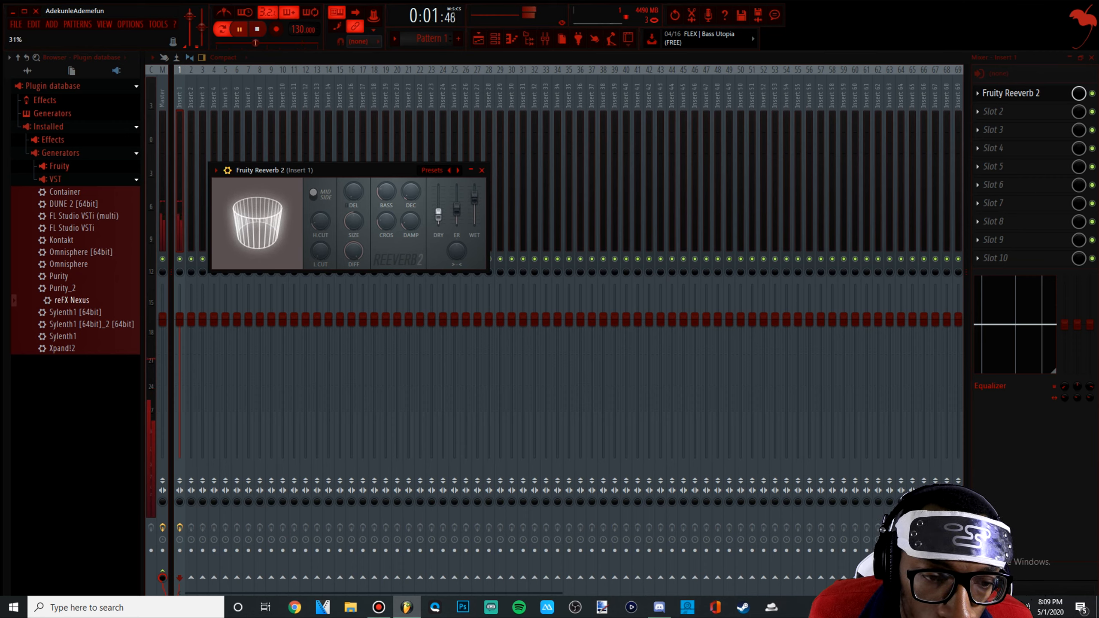
left_click_drag(408, 195, 407, 192)
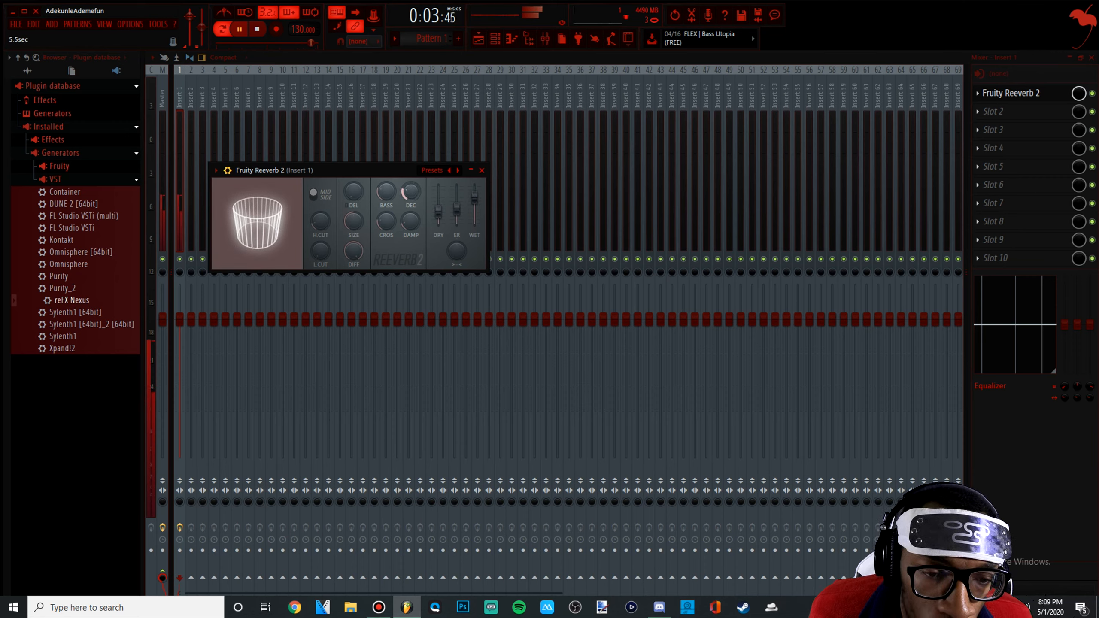
- Open the Dark Piano melody in the piano roll and delete the C#5 note in bar 1
left_click(495, 38)
key("space")
left_click(306, 209)
right_click(283, 277)
key("space")
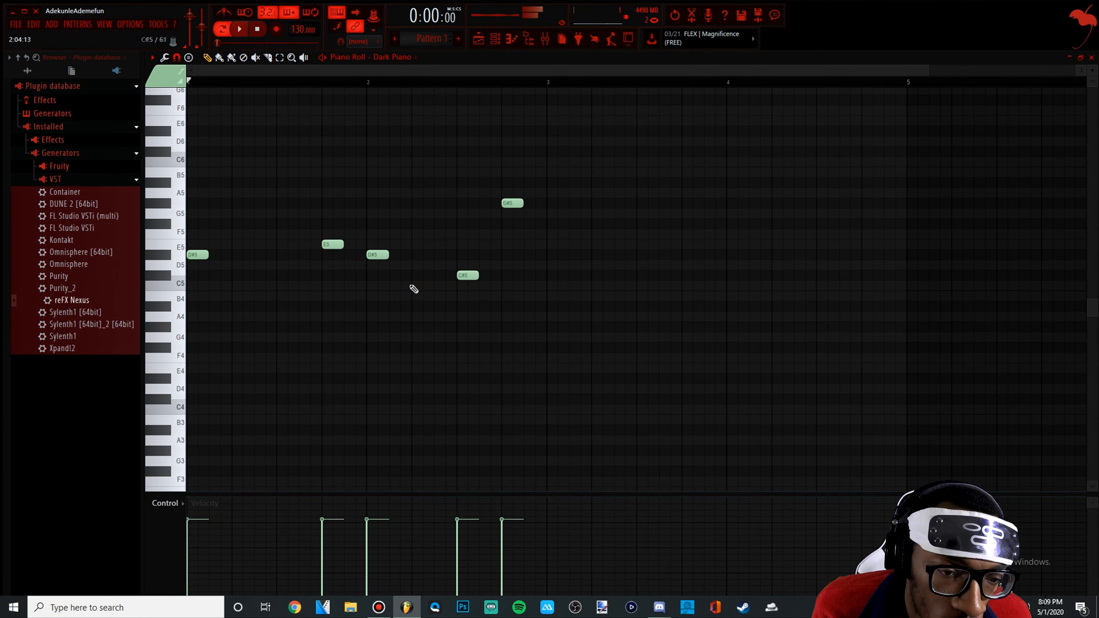
- Put a G#4 note at 2:09 in place of the C#5 and delete the G#5 at the end of bar 2
left_click_drag(402, 334, 413, 334)
key("space")
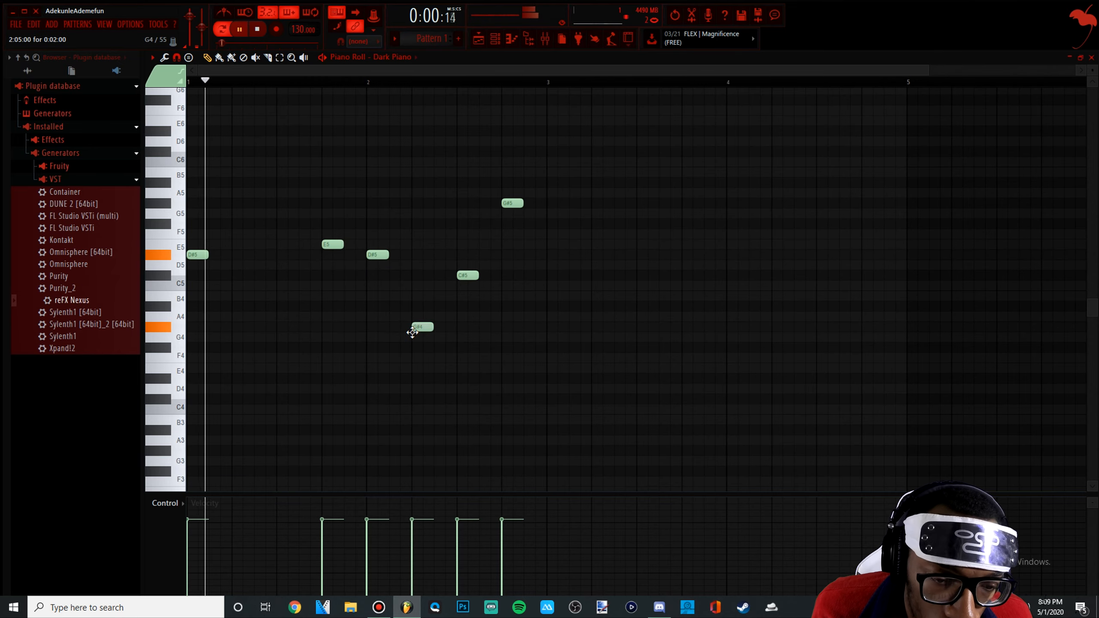
key("space")
left_click_drag(418, 328, 463, 329)
right_click(468, 275)
right_click(512, 203)
key("space")
- Repeat the D#5, E5, D#5, G#4 phrase in bars 3 and 4, and add an A4 note at 2:13
mouse_move(575, 383)
left_mouse_down()
mouse_move(340, 236)
mouse_move(213, 277)
mouse_move(563, 259)
left_mouse_up()
left_click_drag(493, 356, 511, 322)
key("space")
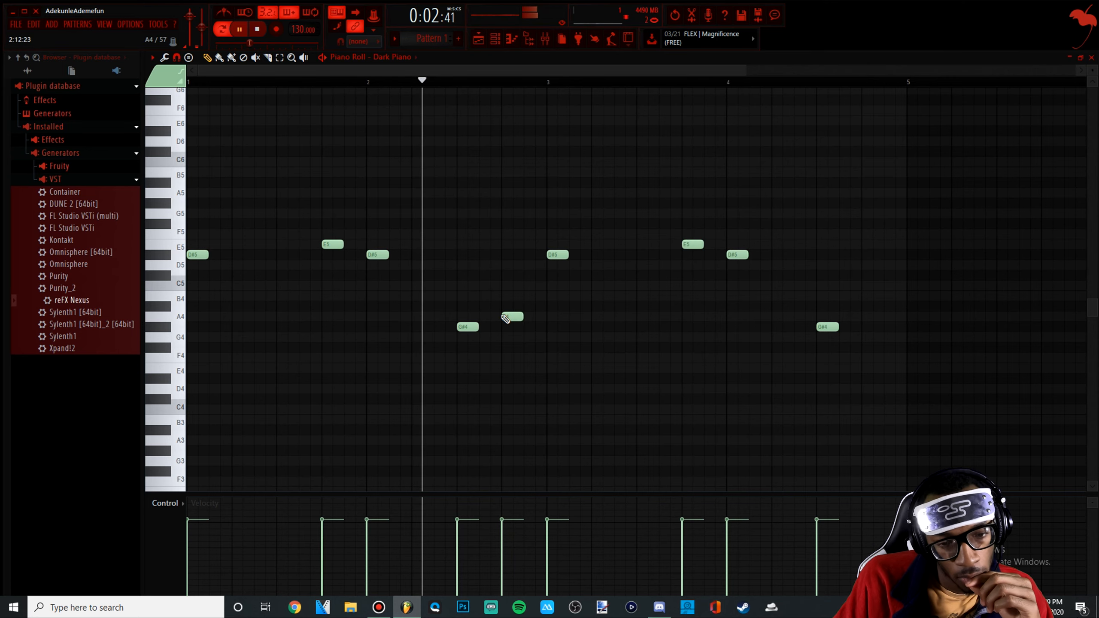
- Replace the A4 note at 2:13 with C#5, and set the tempo to 141 BPM
key("space")
left_click(502, 287)
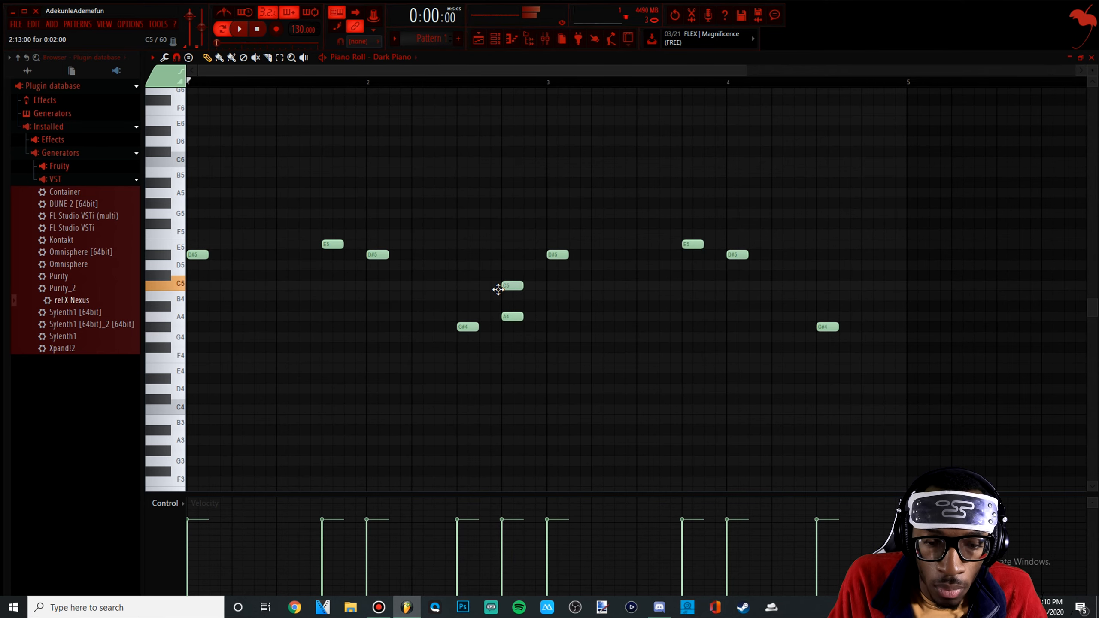
key("space")
right_click(513, 317)
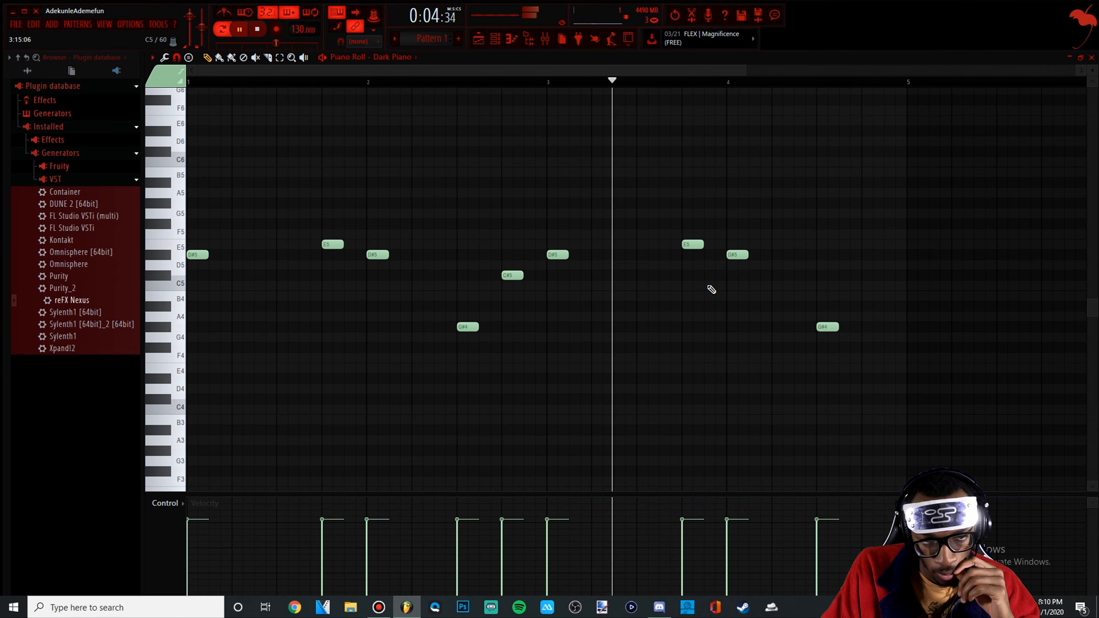
scroll(296, 35, "down", 1)
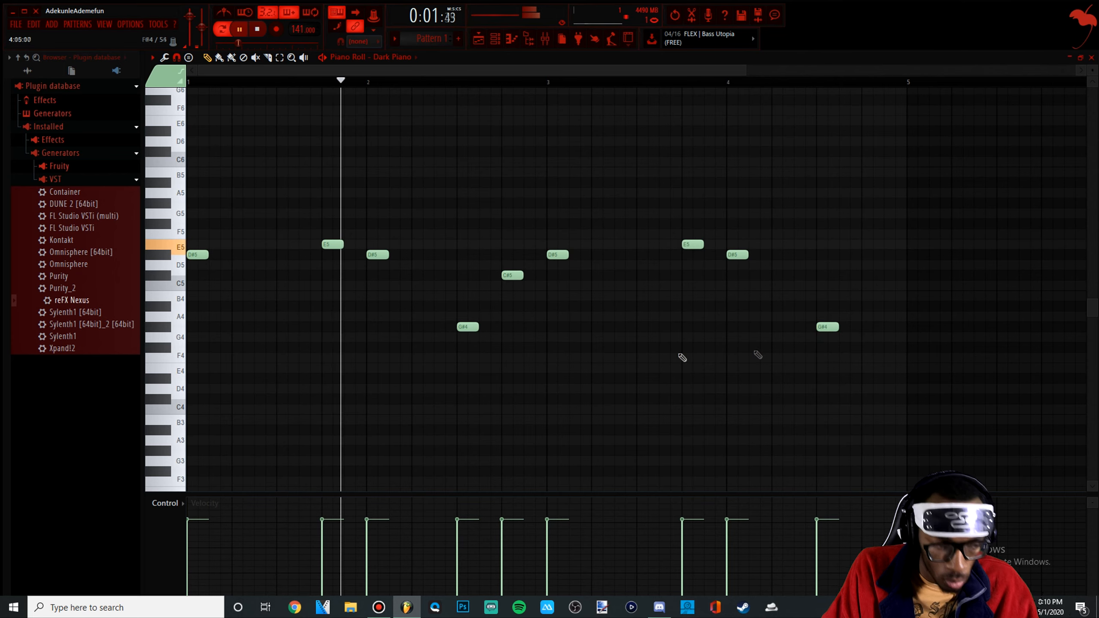
- Add high notes D#6 at 1:01 and C#6 at 1:05 above the melody, removing the trial C6 at 1:03
left_click(206, 184)
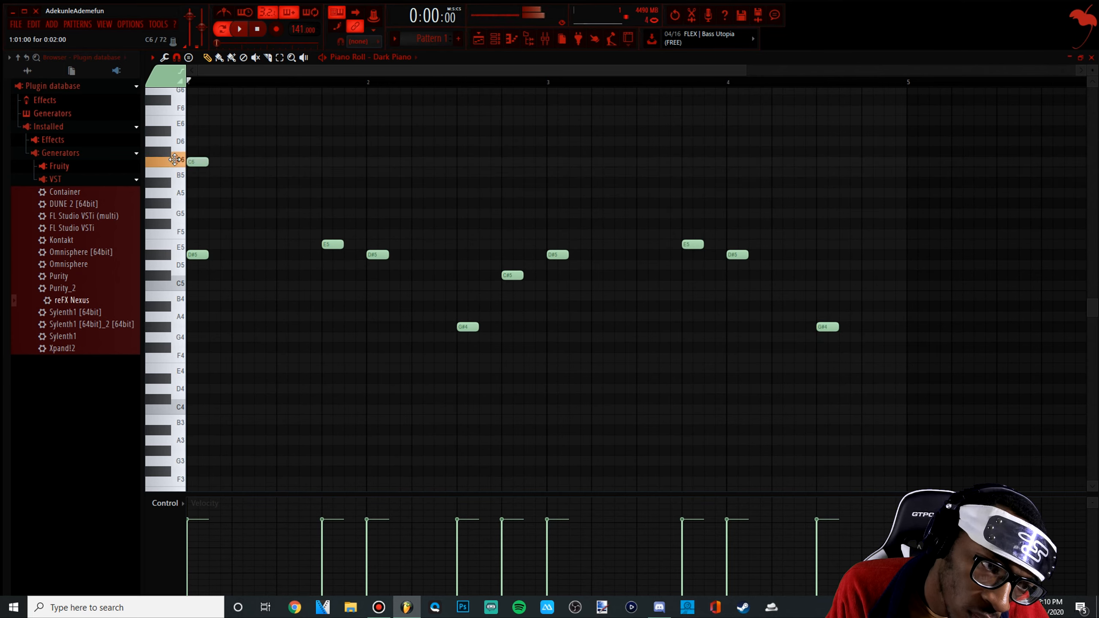
key("space")
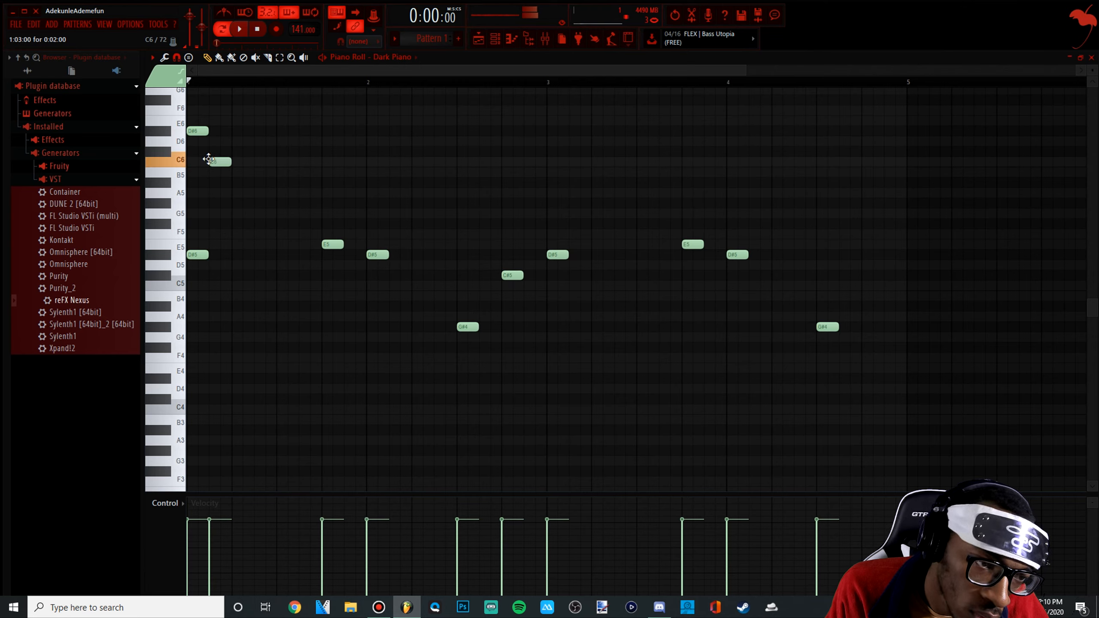
left_click(224, 161)
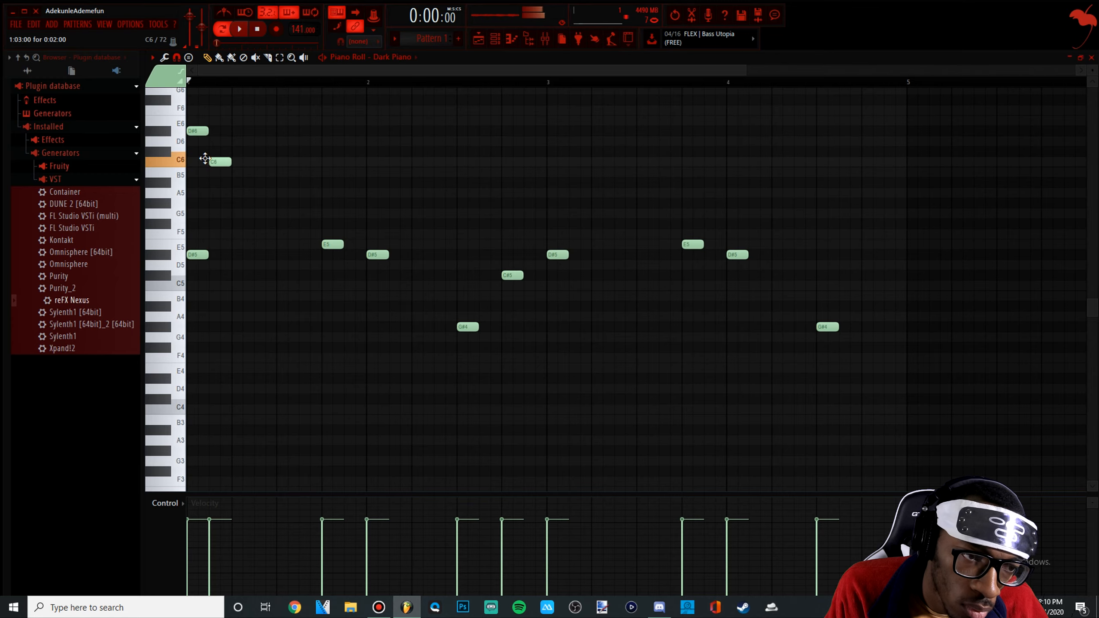
left_click_drag(226, 147, 236, 151)
right_click(226, 164)
key("space")
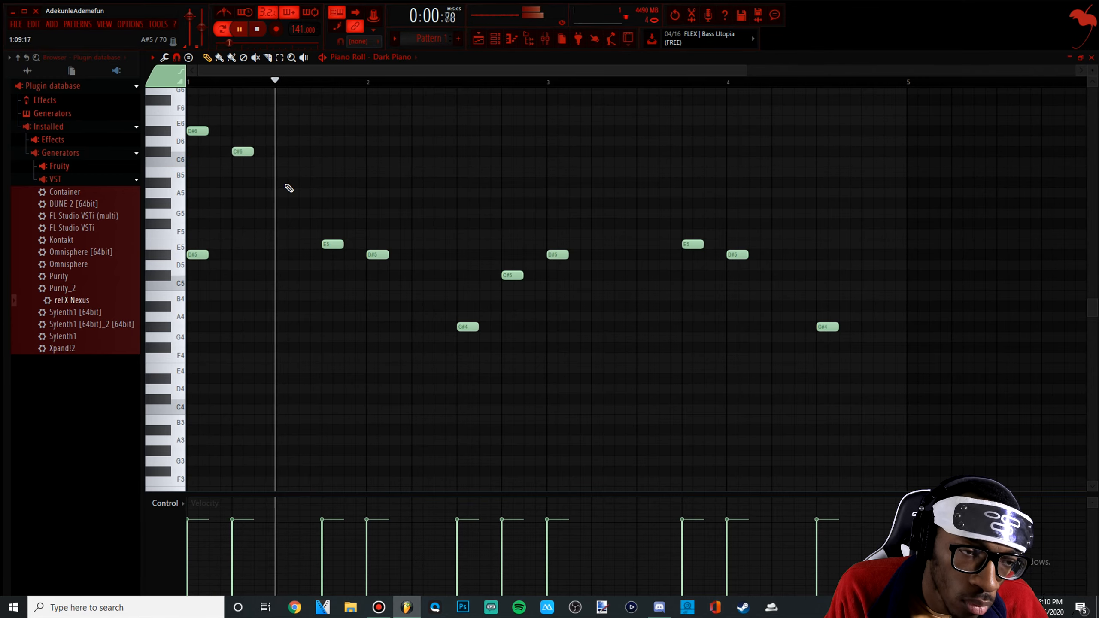
key("space")
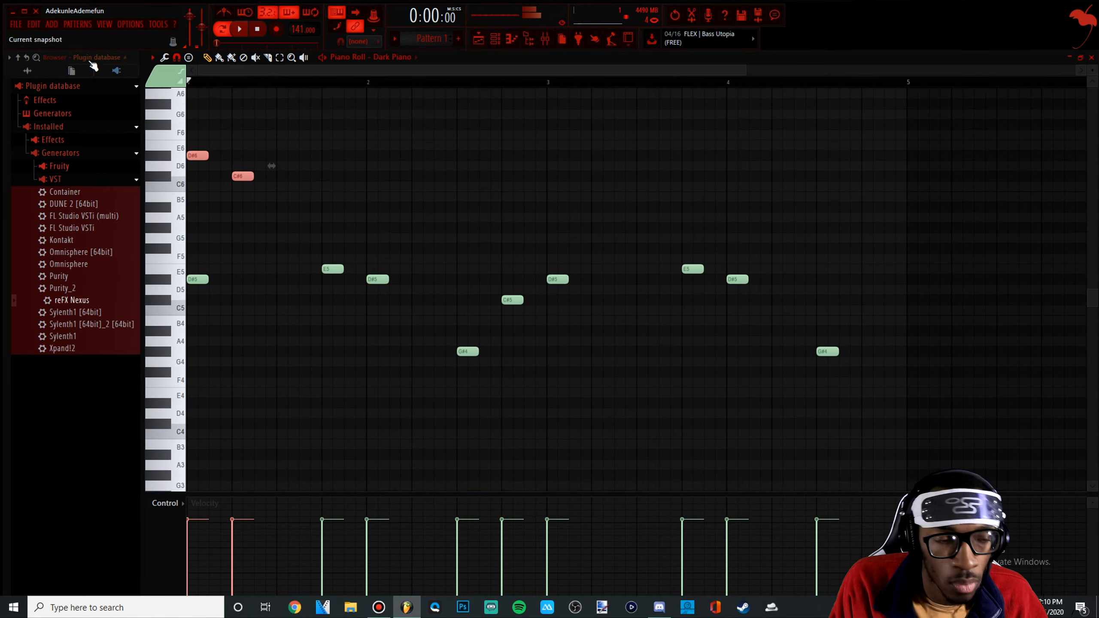
- Transpose the two high notes up one octave and add a G#7 note at 1:09
key("ctrl+Up")
scroll(326, 167, "up", 3)
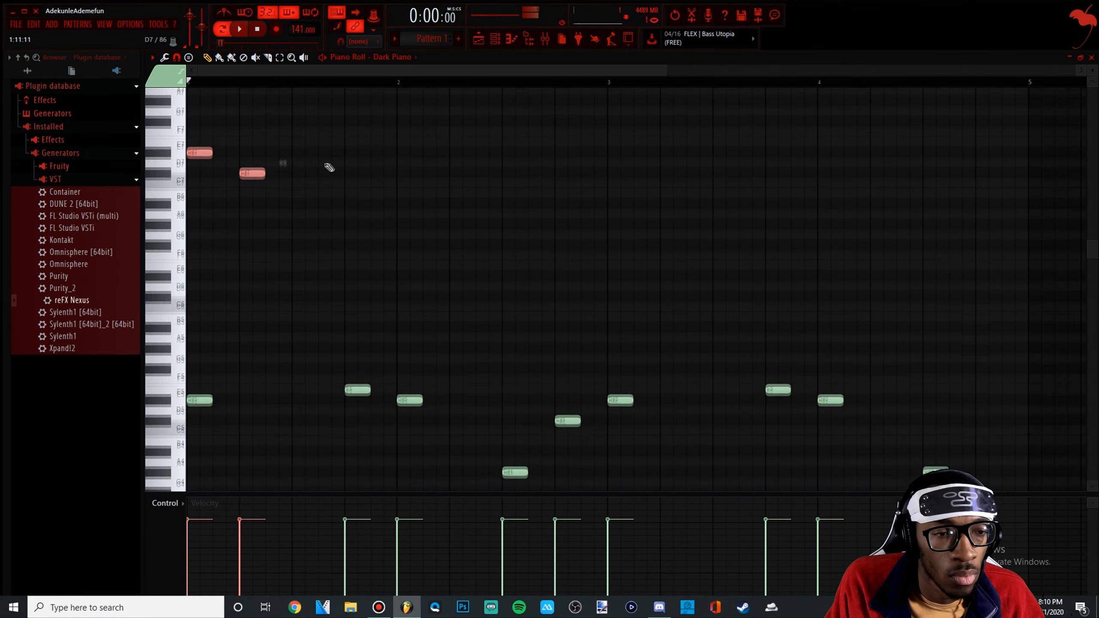
left_click(290, 125)
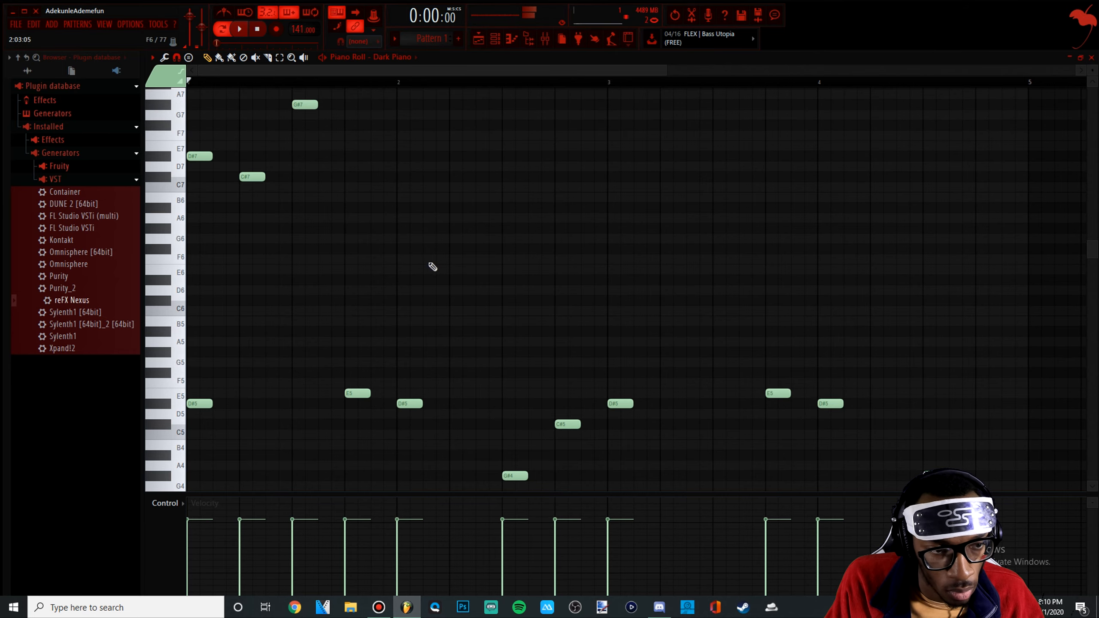
- Select the three high notes, transpose them down one octave and play the pattern
left_click_drag(433, 267, 187, 89)
key("ctrl+Down")
key("space")
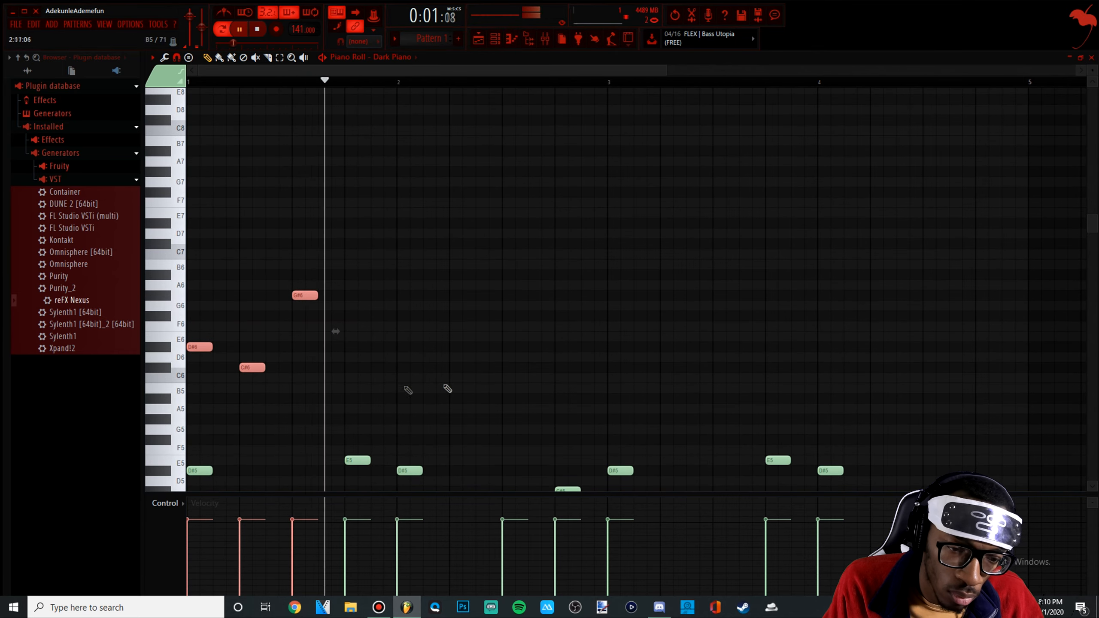
left_click_drag(390, 423, 242, 331)
key("space")
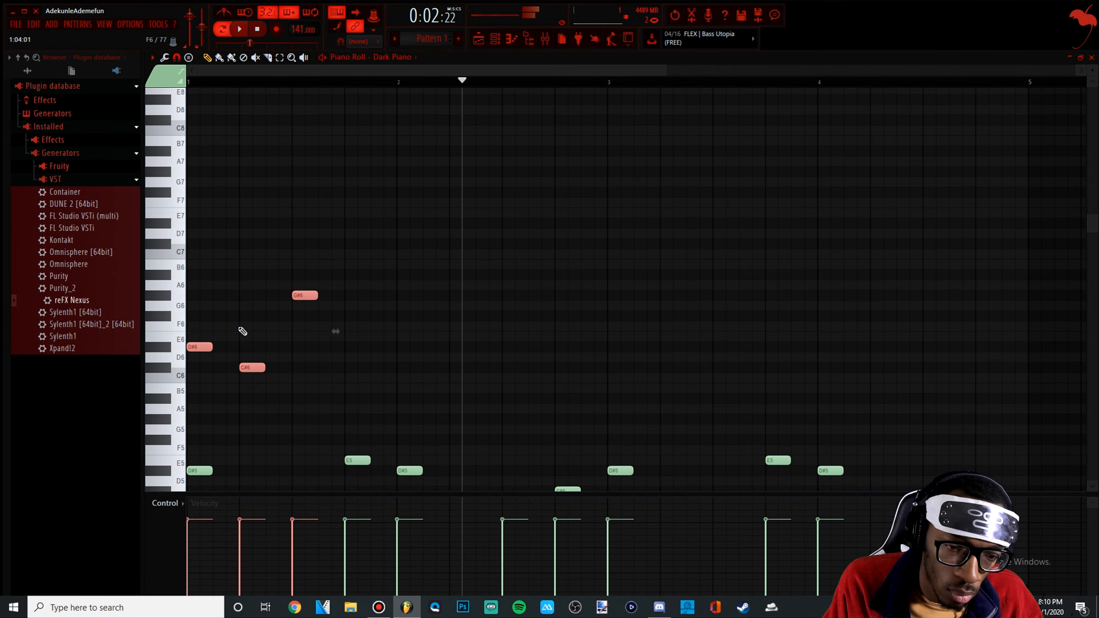
- Add a G#5 note at 2:09, removing the trial notes around it, and play the pattern
left_click(530, 413)
left_click(495, 419)
left_click_drag(462, 423, 500, 423)
key("space")
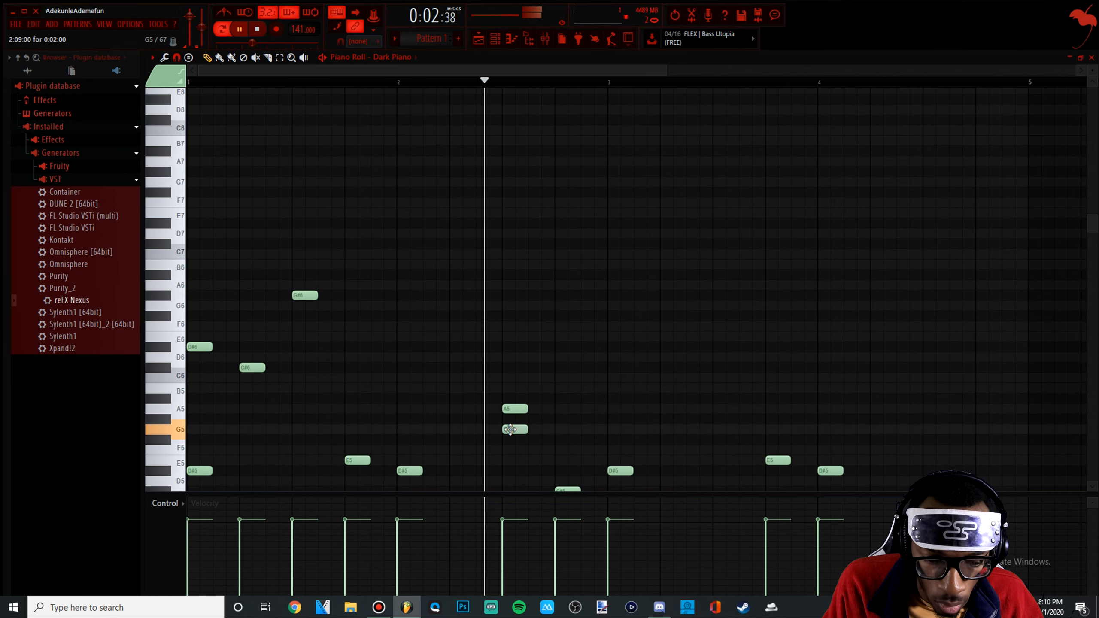
right_click(506, 410)
key("space")
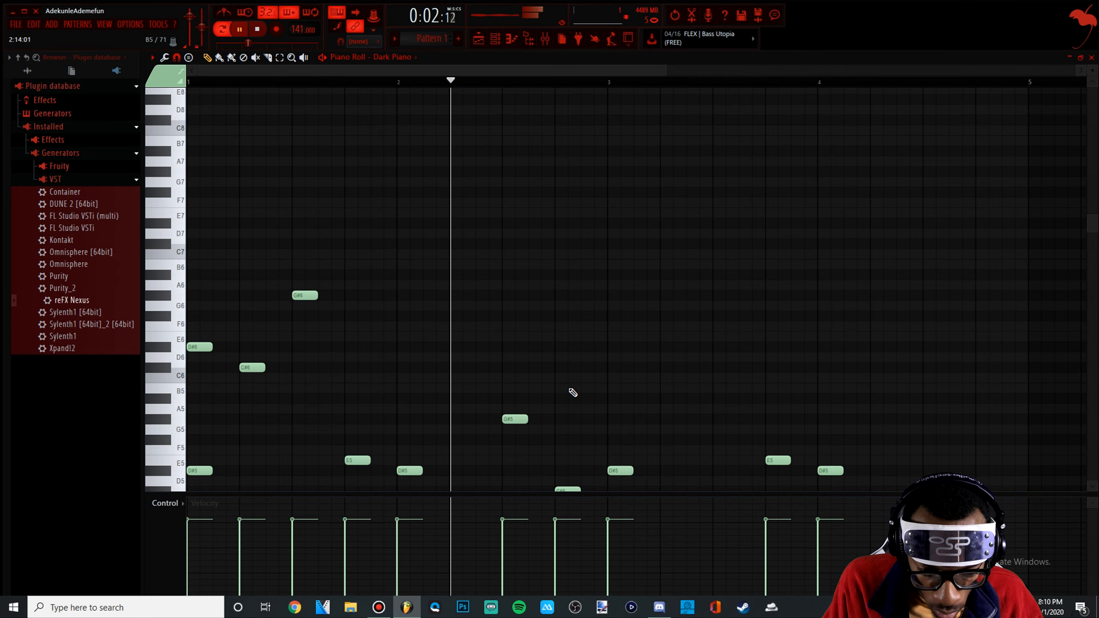
- Duplicate the four high notes D#6, C#6, G#6 and G#5 so the copy starts at bar 3, and play the pattern
left_click_drag(570, 433, 103, 274)
key("space")
left_click_drag(191, 341, 611, 340)
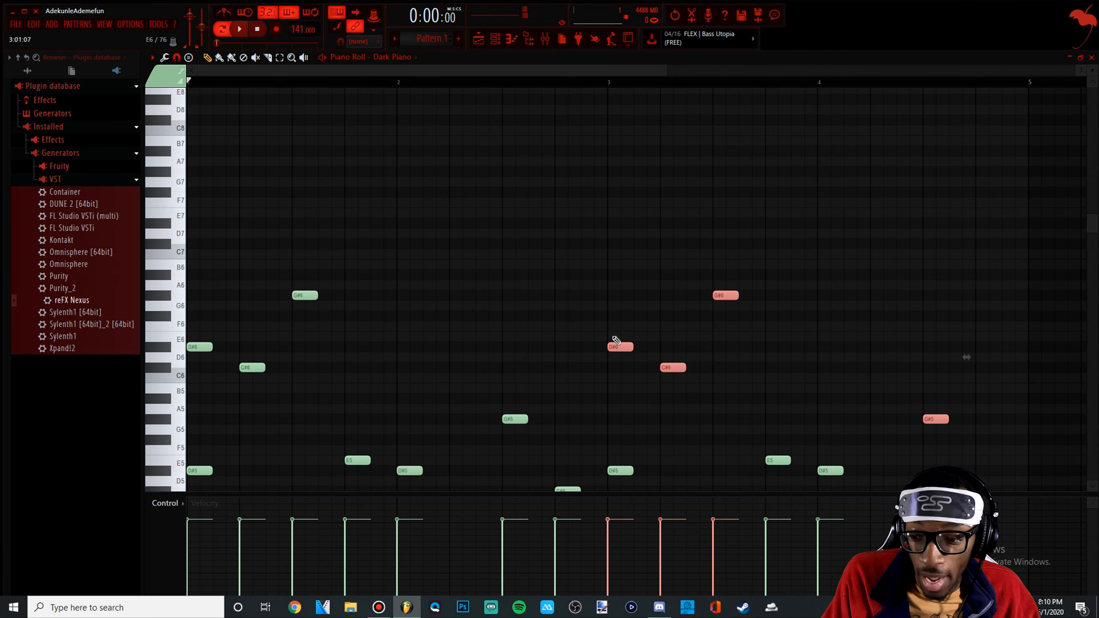
scroll(597, 303, "down", 2)
left_click(509, 206)
scroll(604, 235, "down", 4)
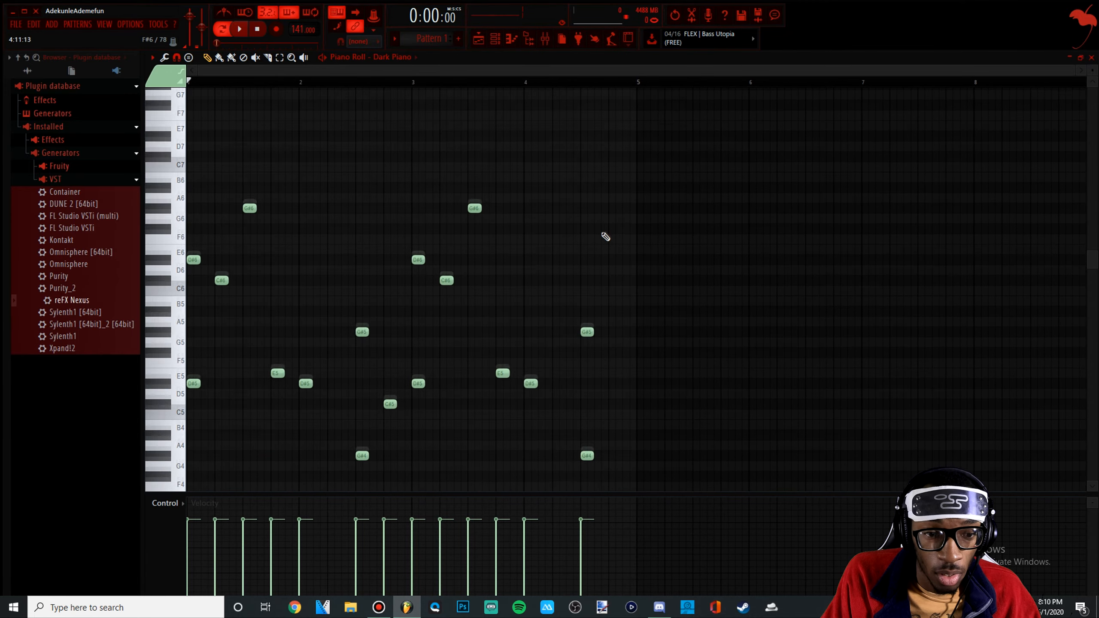
key("space")
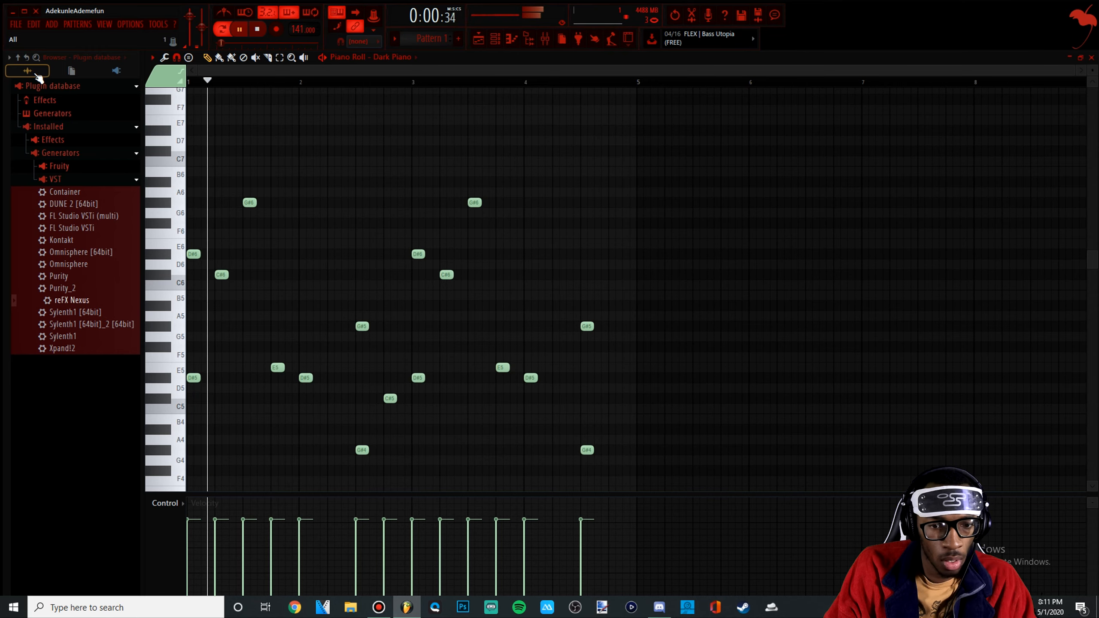
- Replay the end of the pattern and add an E6 note at 4:13
key("space")
left_click(428, 83)
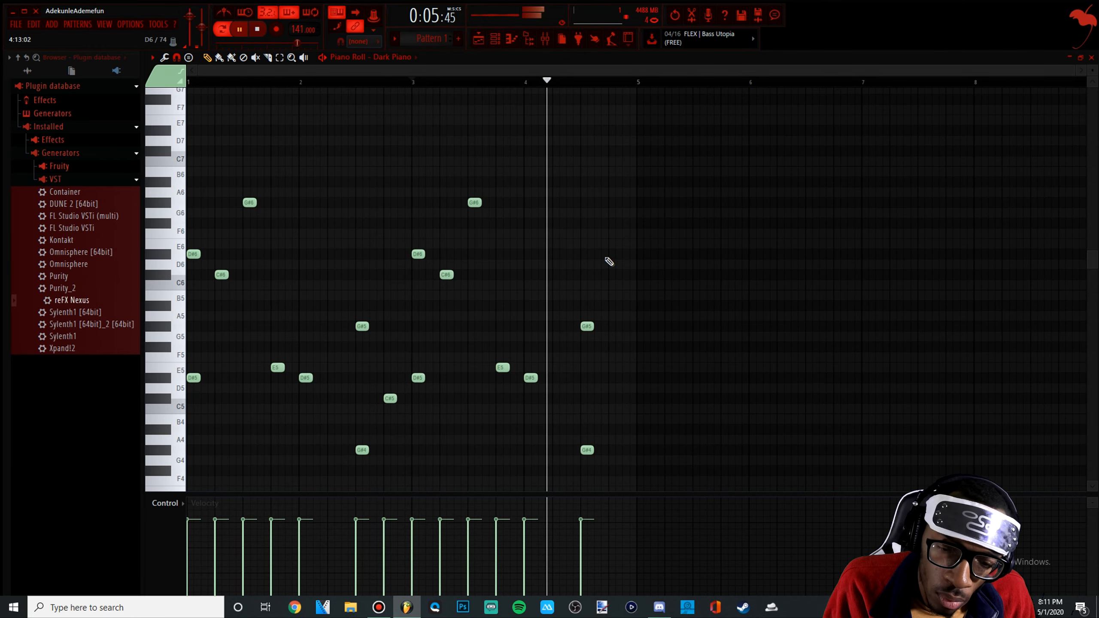
key("space")
left_click(596, 243)
left_click_drag(614, 245, 613, 243)
key("space")
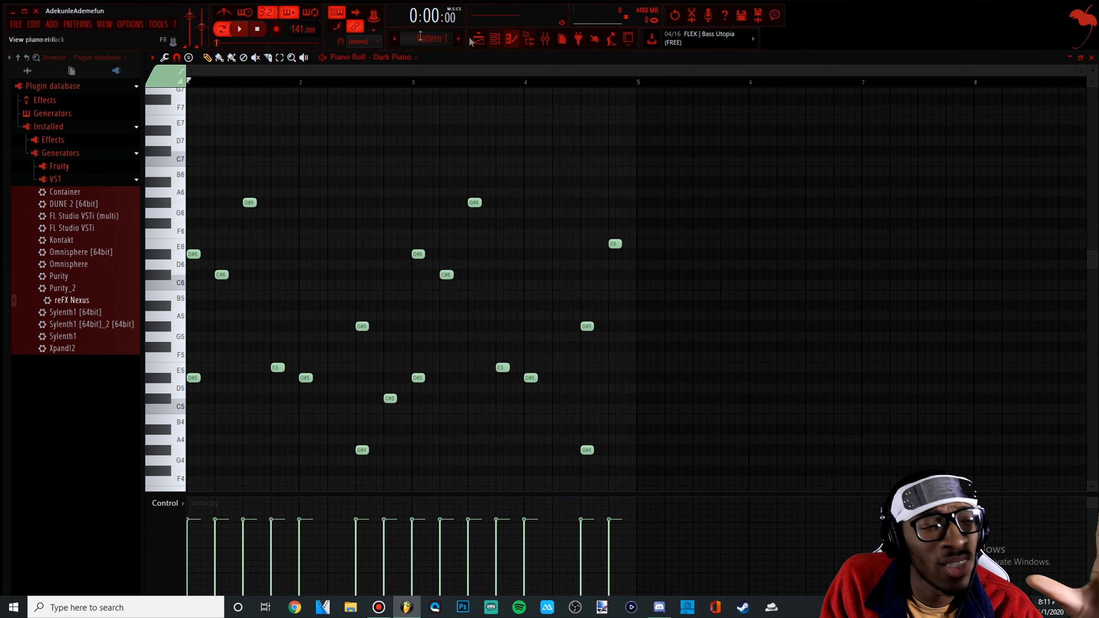
left_click(27, 70)
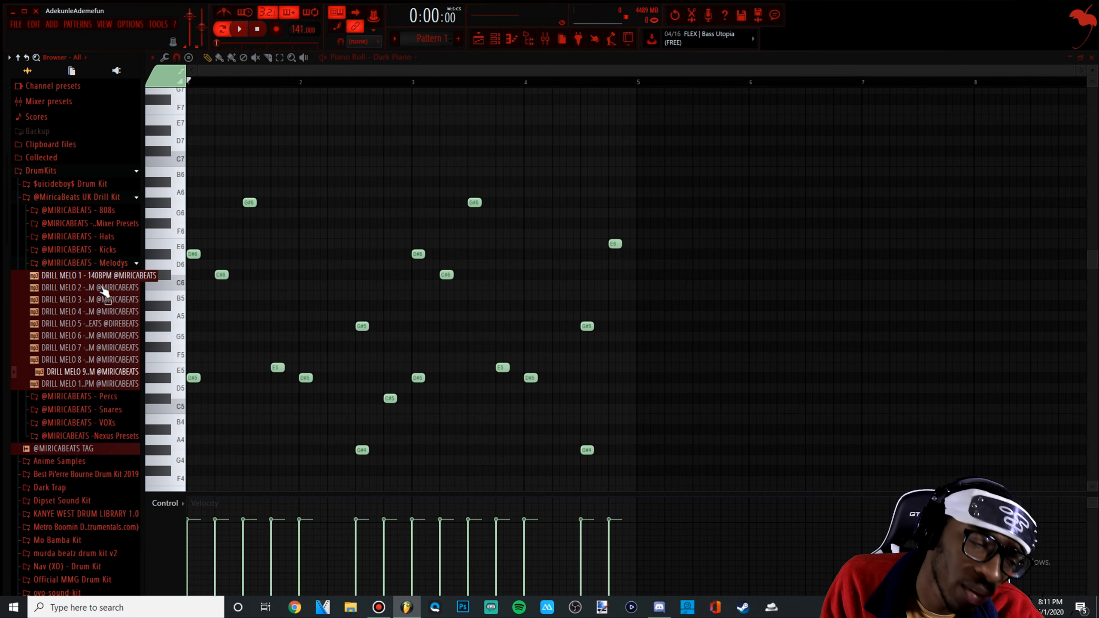
left_click(108, 290)
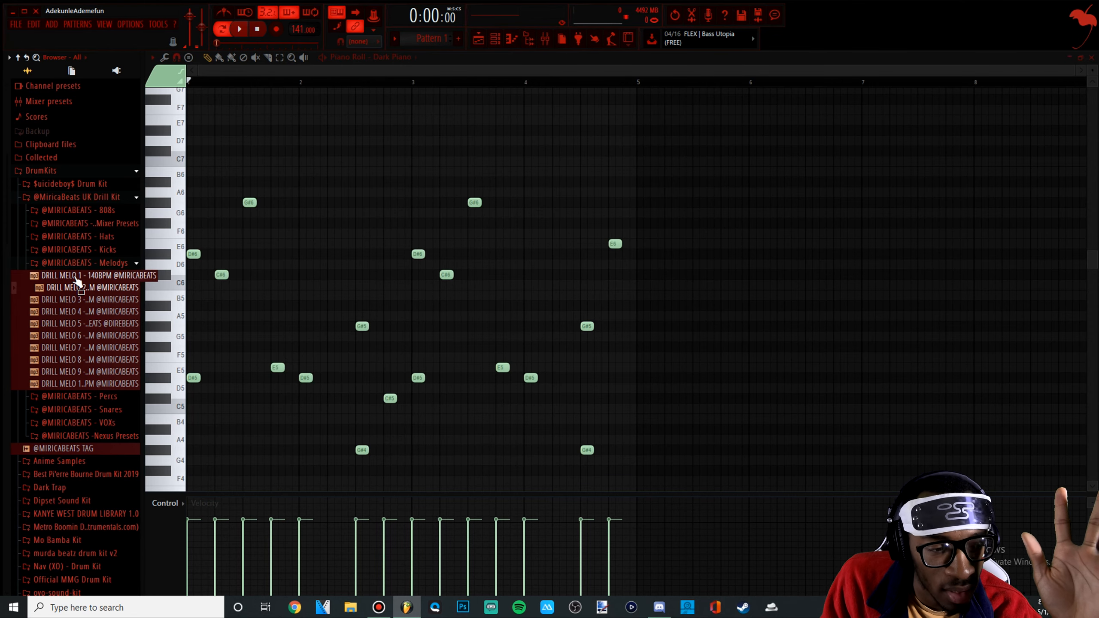
left_click(97, 349)
left_click_drag(97, 349, 140, 326)
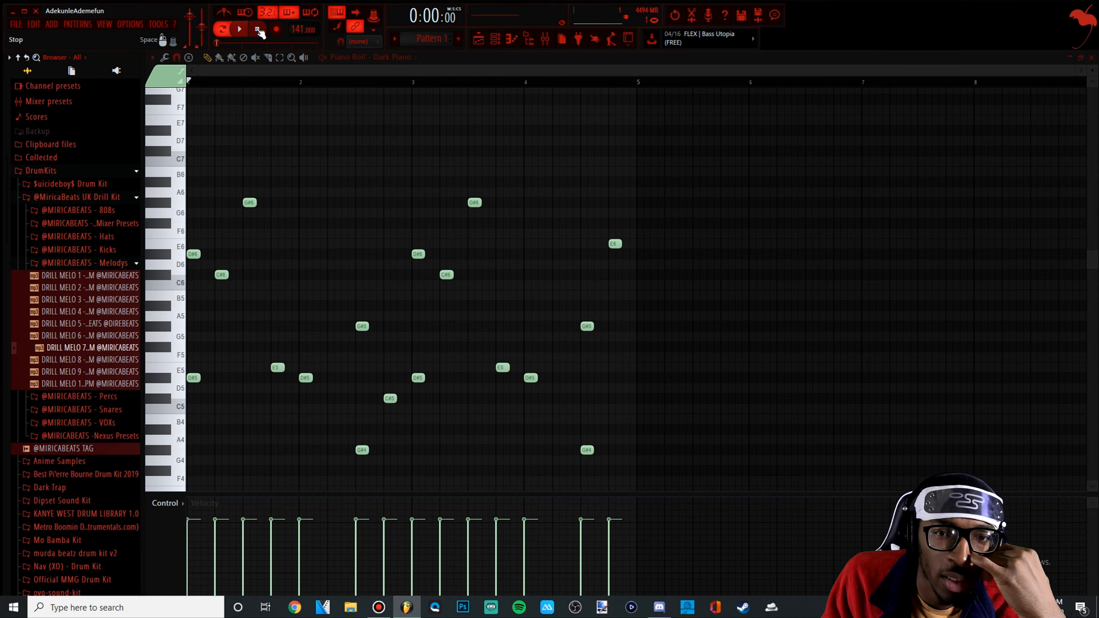
- Add Fruity Love Philter ahead of Fruity Reeverb 2 on Insert 1, load its Simple lowpass preset and audition the pattern
left_click(546, 40)
left_click(1020, 112)
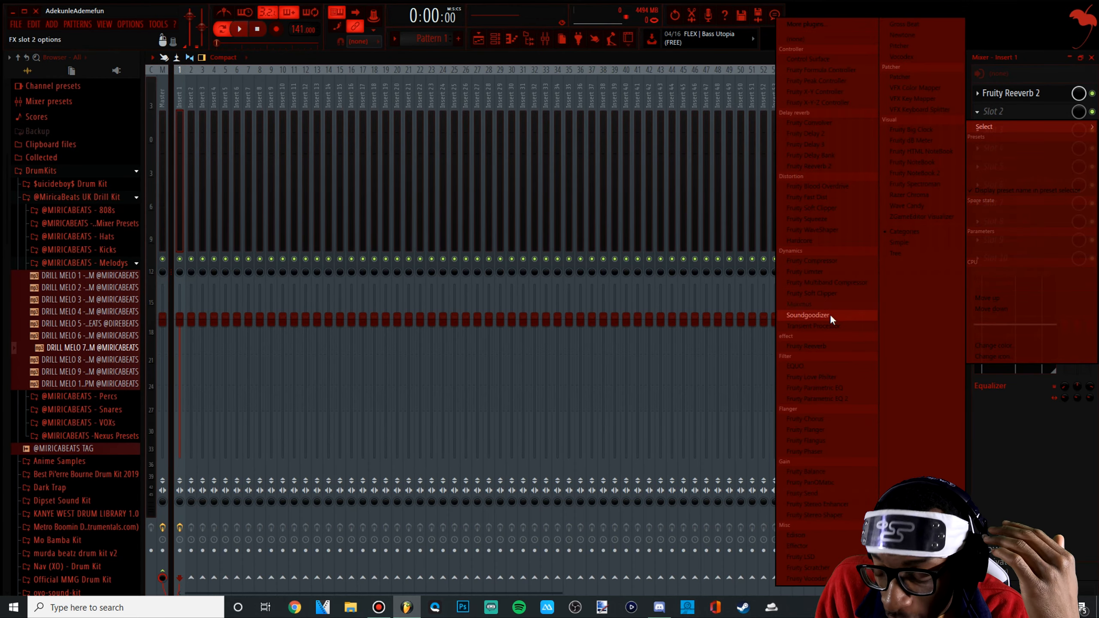
left_click(843, 376)
left_click(550, 185)
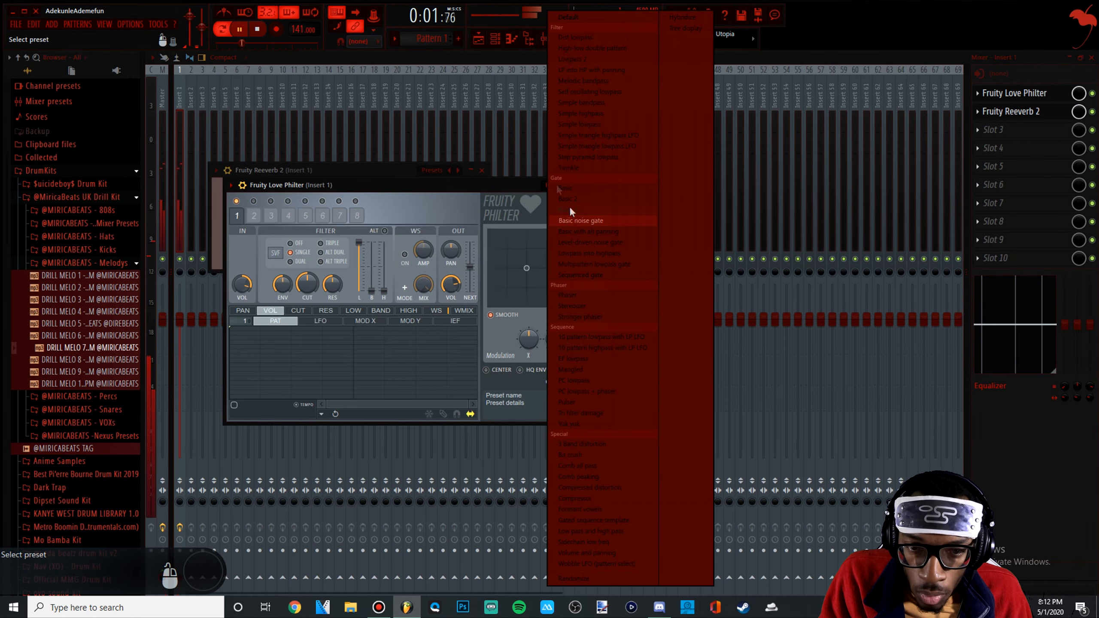
left_click(596, 124)
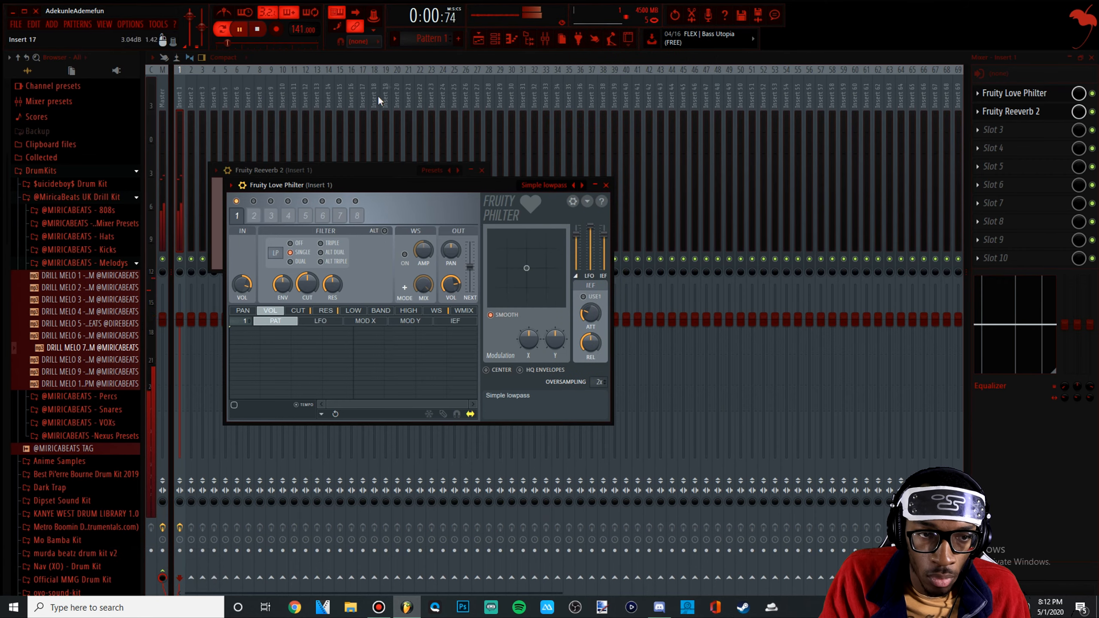
left_click(415, 55)
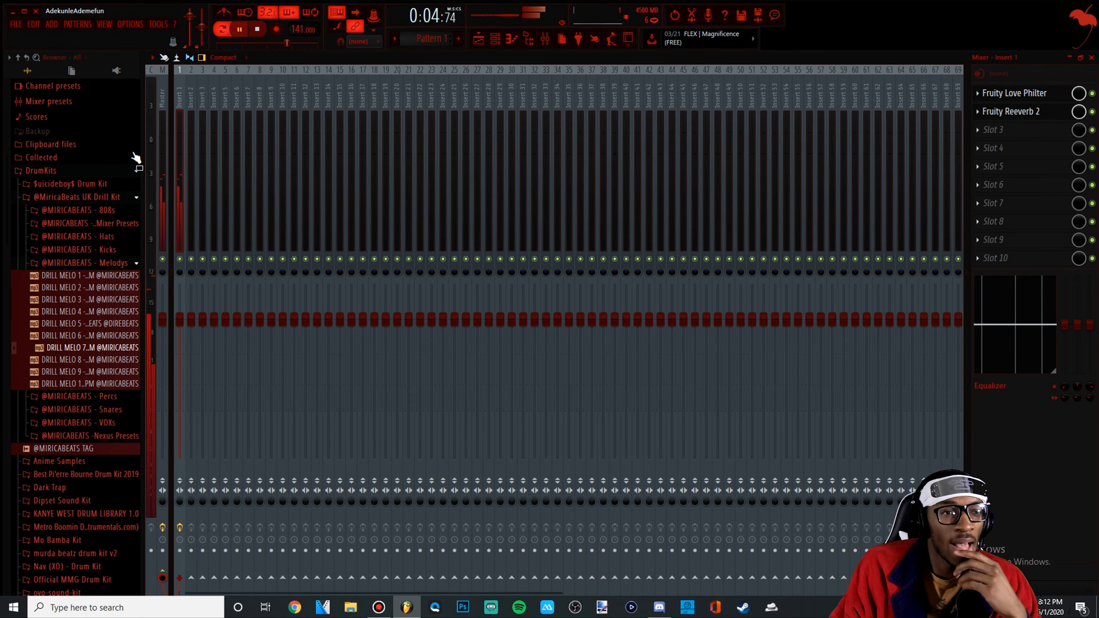
key("space")
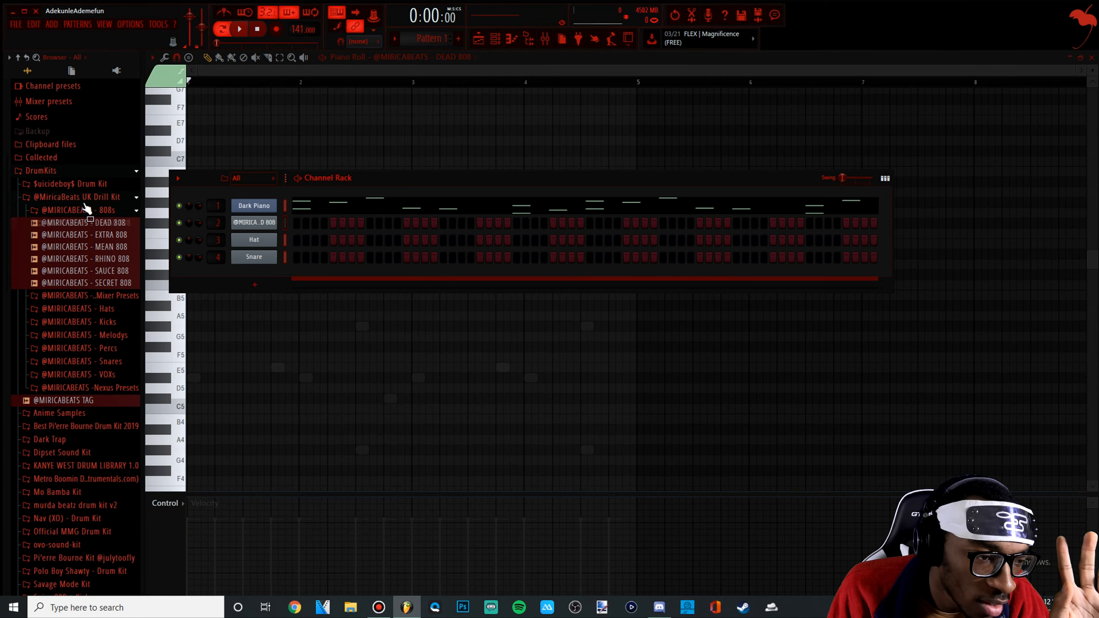
left_click(86, 201)
left_click(89, 199)
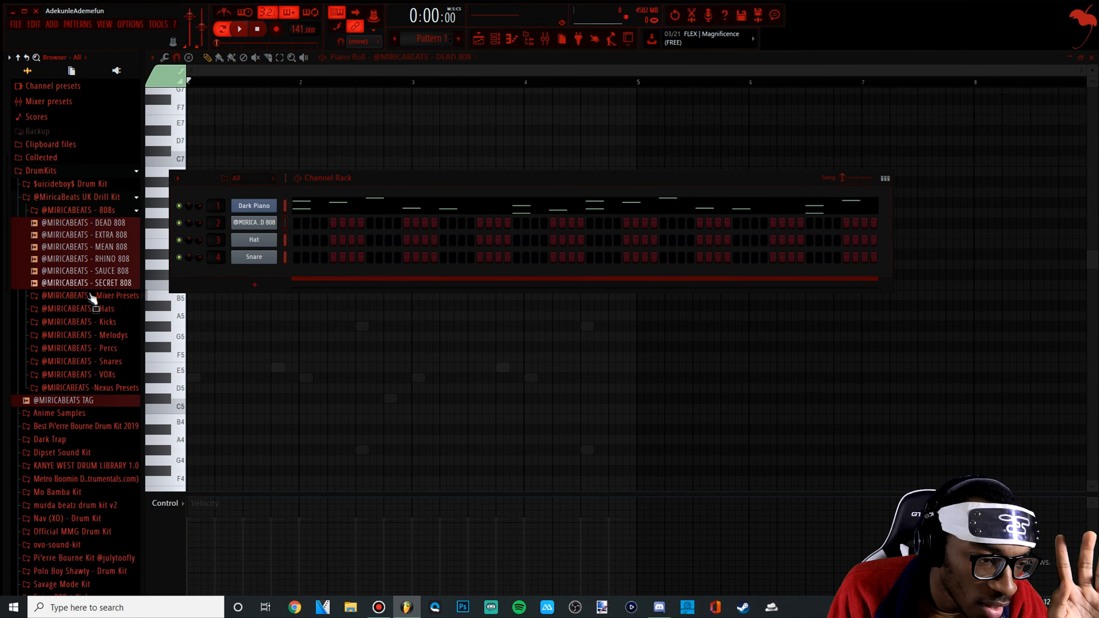
left_click(87, 308)
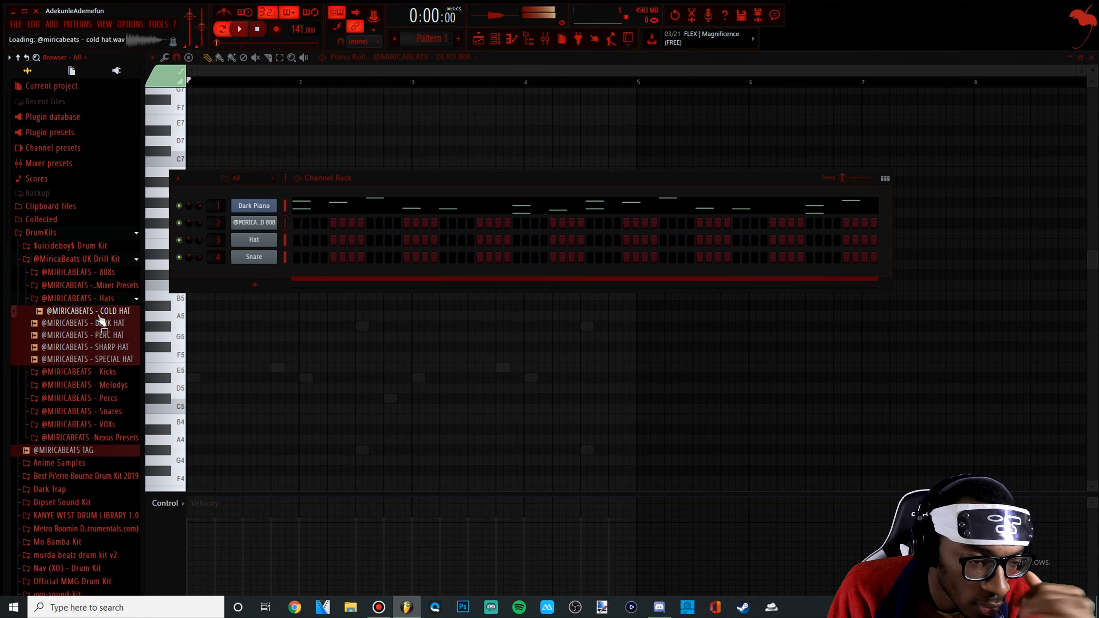
left_click(112, 323)
left_click(113, 335)
left_click(115, 347)
left_click(116, 359)
left_click_drag(152, 317, 261, 224)
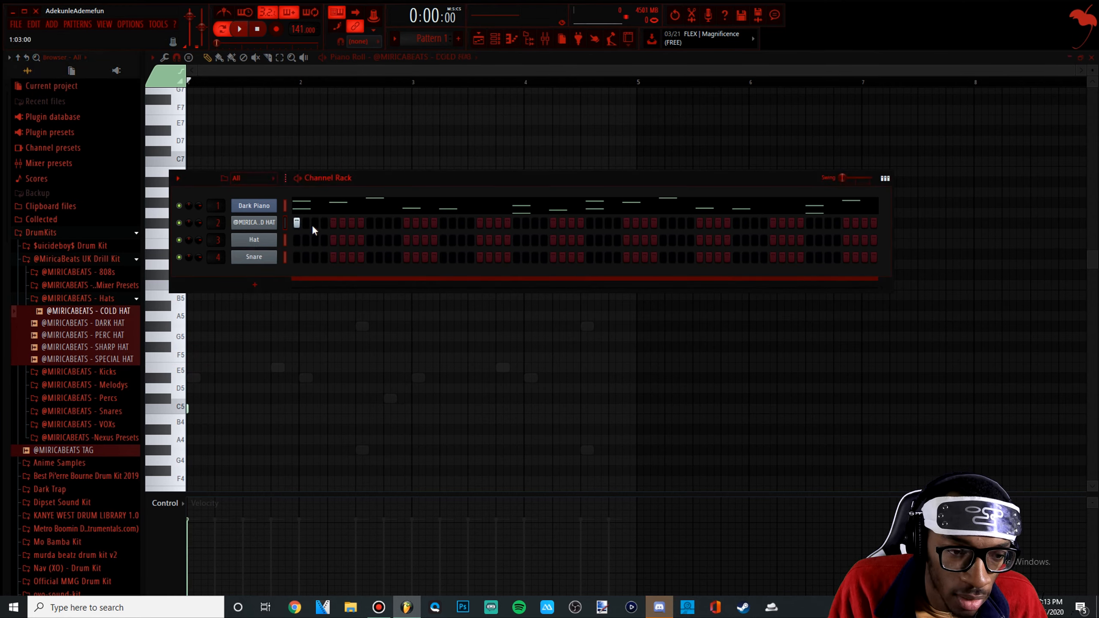
- Program the cold hat on steps 1, 4 and 7, checking it during playback
left_click(315, 223)
left_click(324, 223)
key("space")
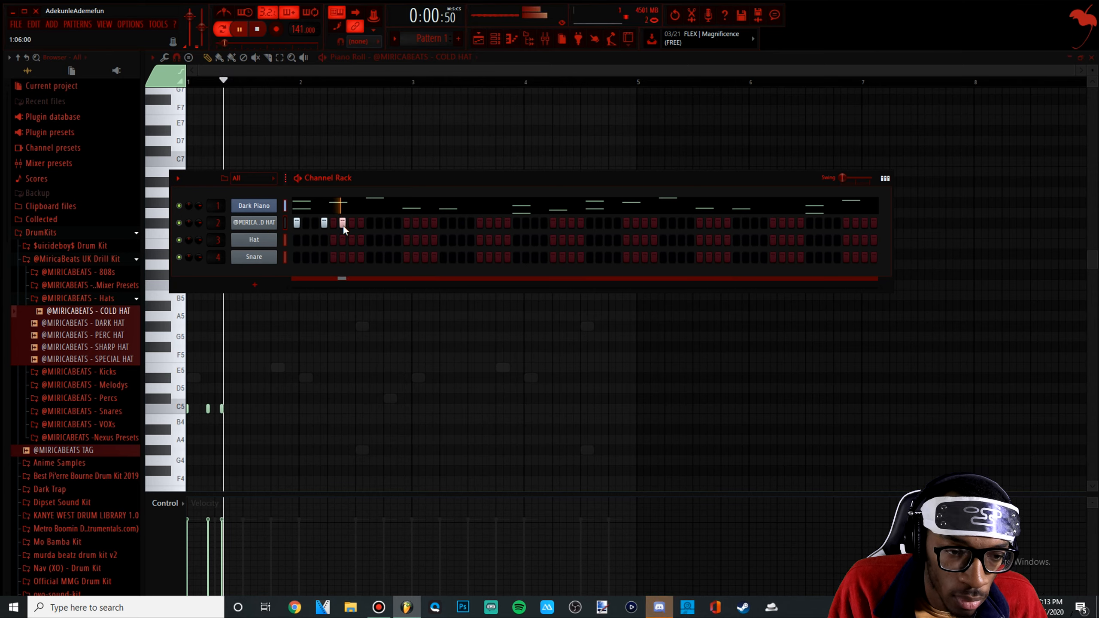
left_click(351, 222)
key("space")
- Audition the kit's snare samples and load LA SNARE into the fourth channel
left_click(104, 387)
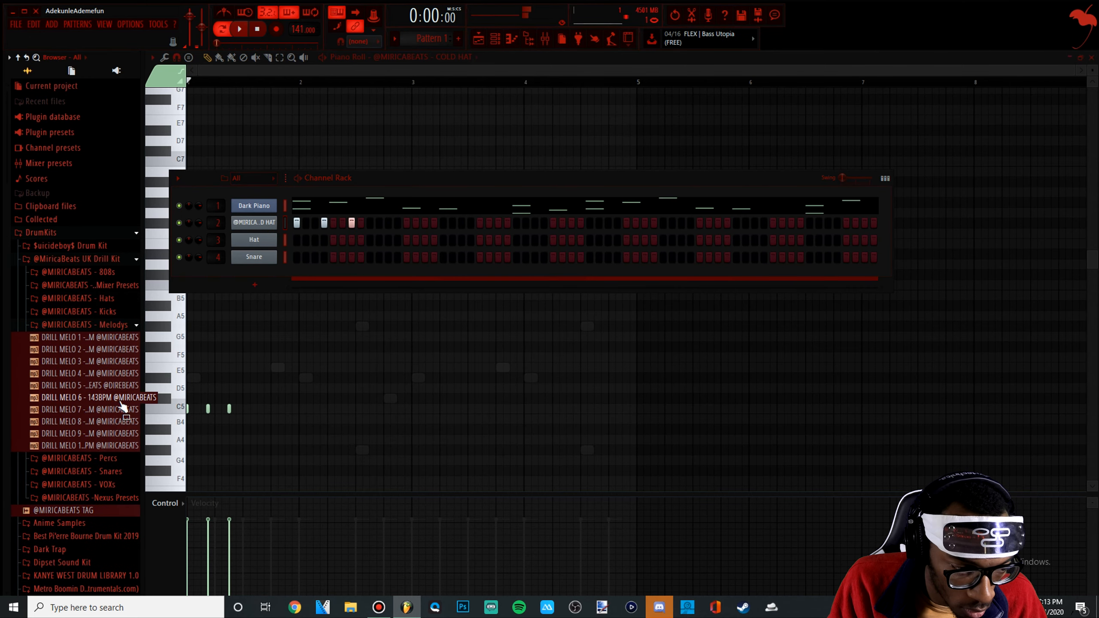
left_click(119, 325)
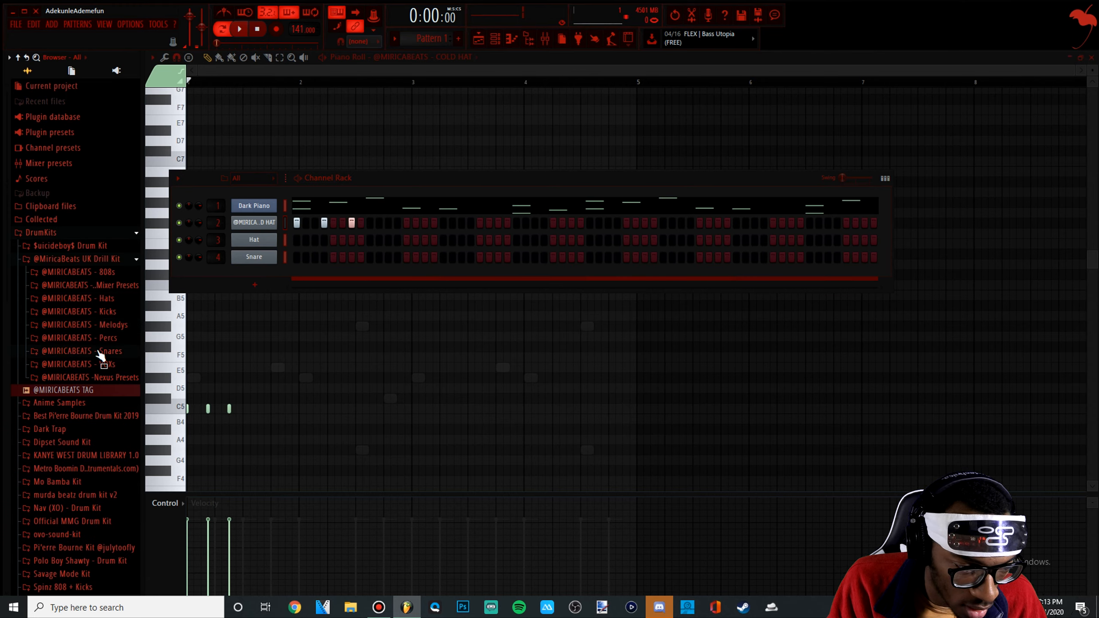
left_click(101, 355)
left_click(111, 377)
left_click_drag(111, 383, 327, 263)
left_click(113, 389)
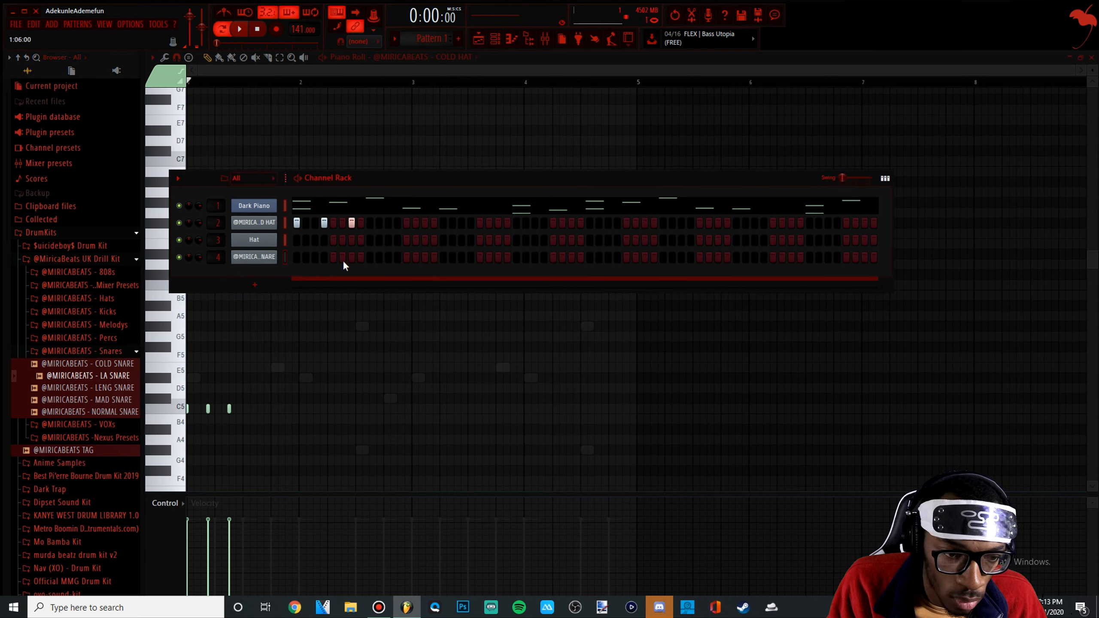
- Place a snare hit on step 9 and play the pattern
key("space")
key("space")
left_click(369, 257)
key("space")
- Try snare hits on steps 15 and 13 while the pattern plays
left_click(424, 259)
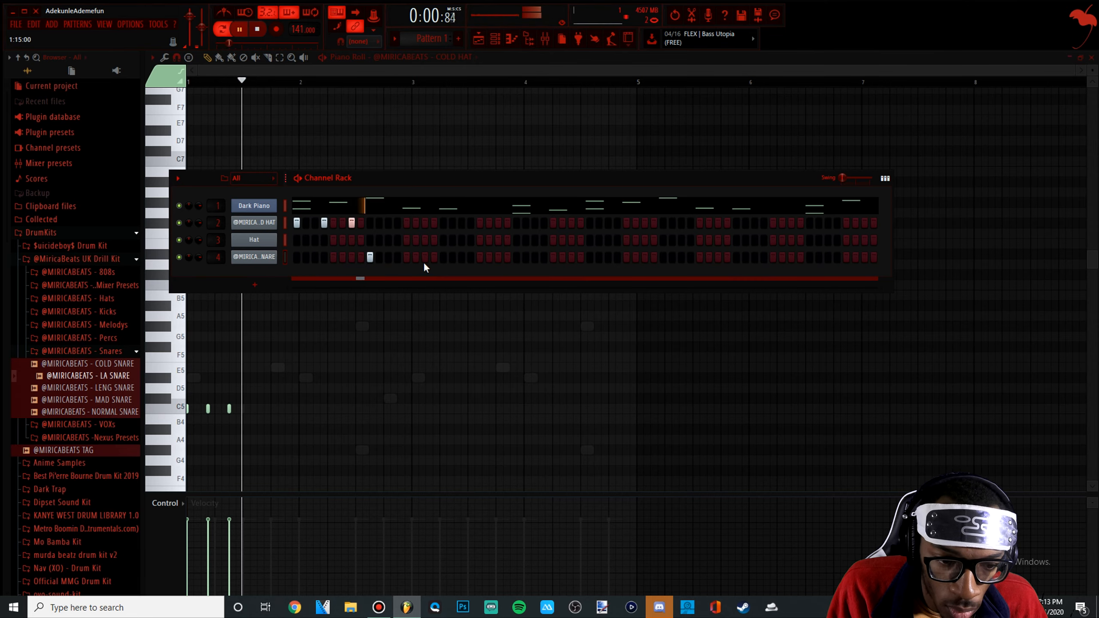
left_click(424, 259)
left_click(406, 257)
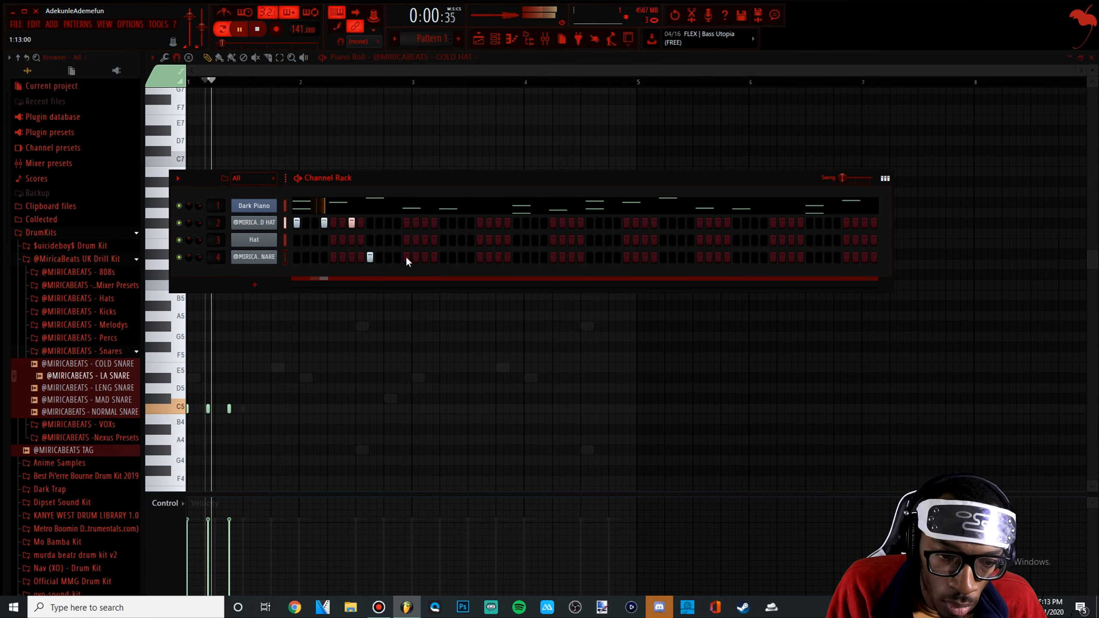
left_click(406, 257)
key("space")
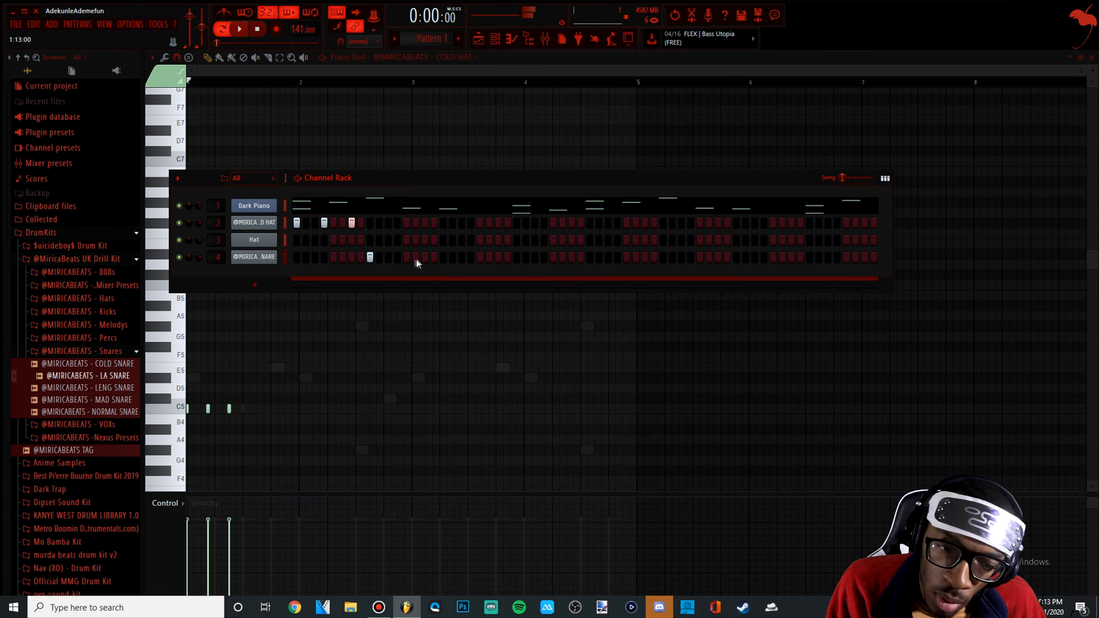
- Place snare hits on steps 25, 41 and 57, removing the trial hit on step 15
left_click(426, 257)
key("space")
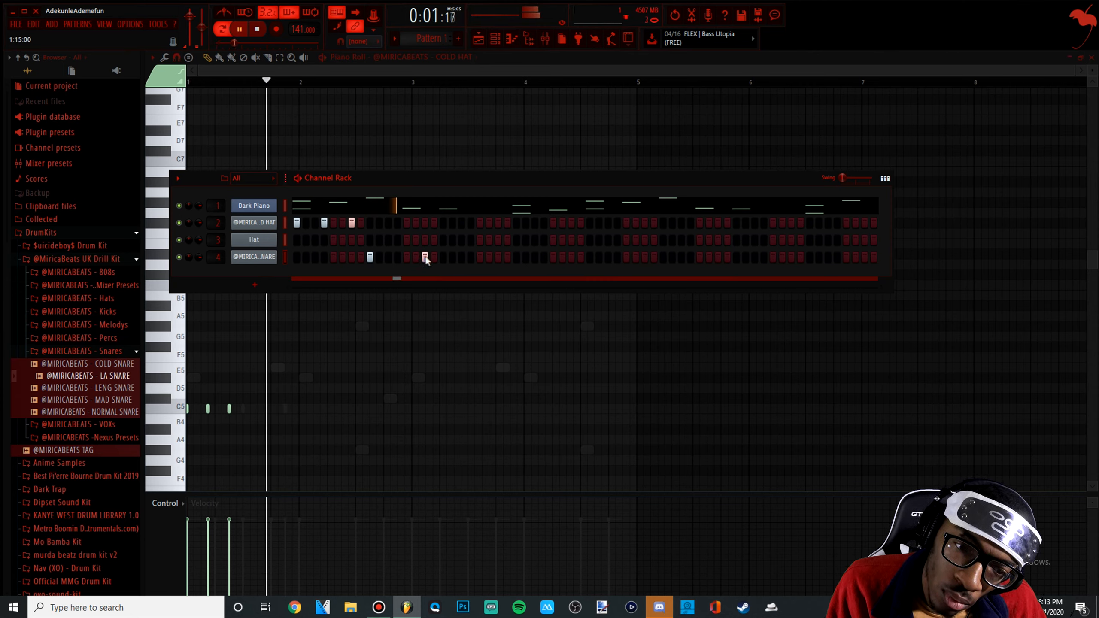
left_click(515, 257)
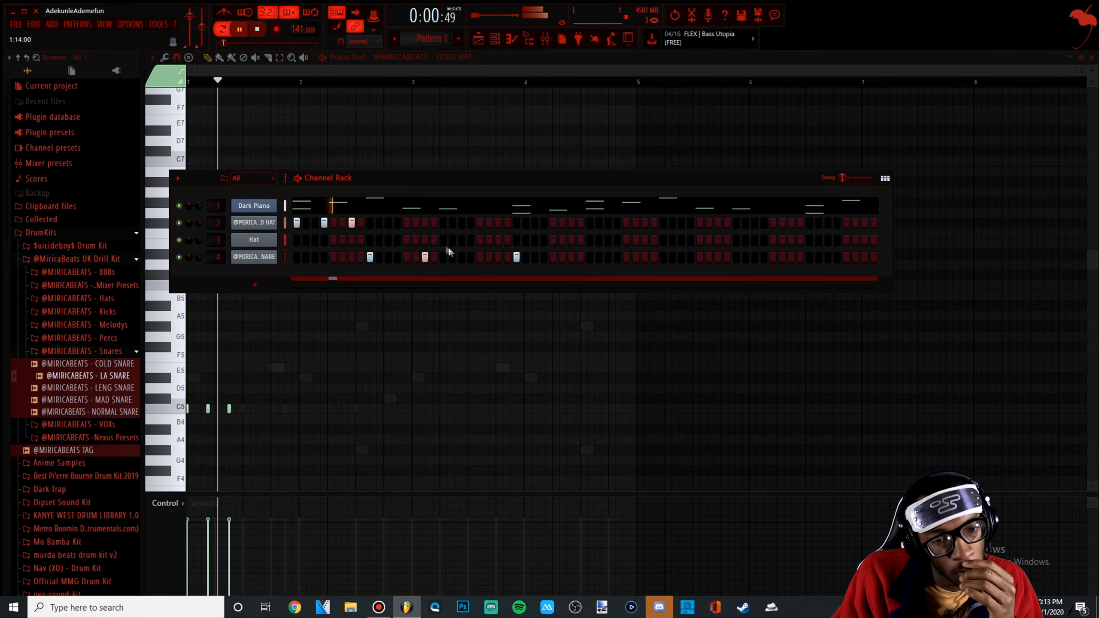
left_click(428, 257)
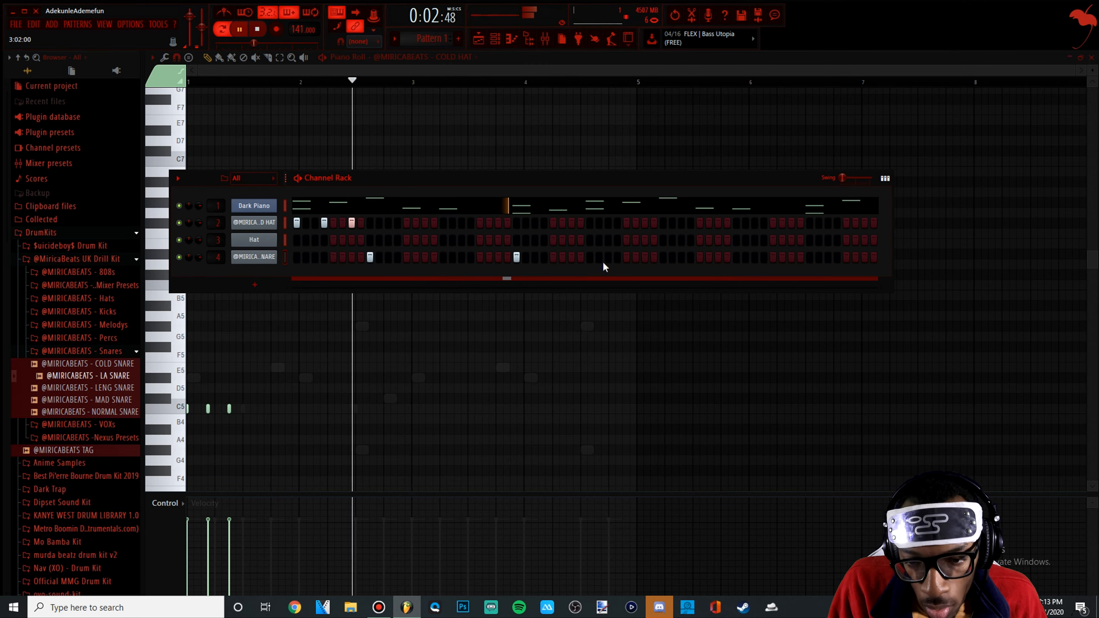
left_click(663, 258)
left_click(810, 258)
key("space")
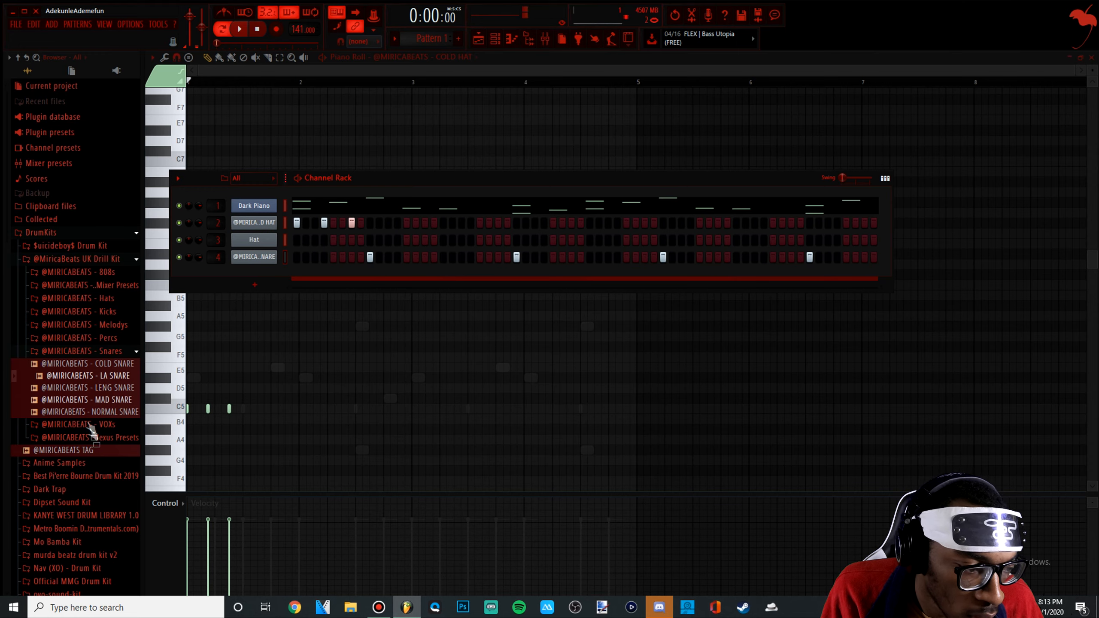
- Try HENCH KICK on the second channel and reload COLD HAT there
left_click(114, 311)
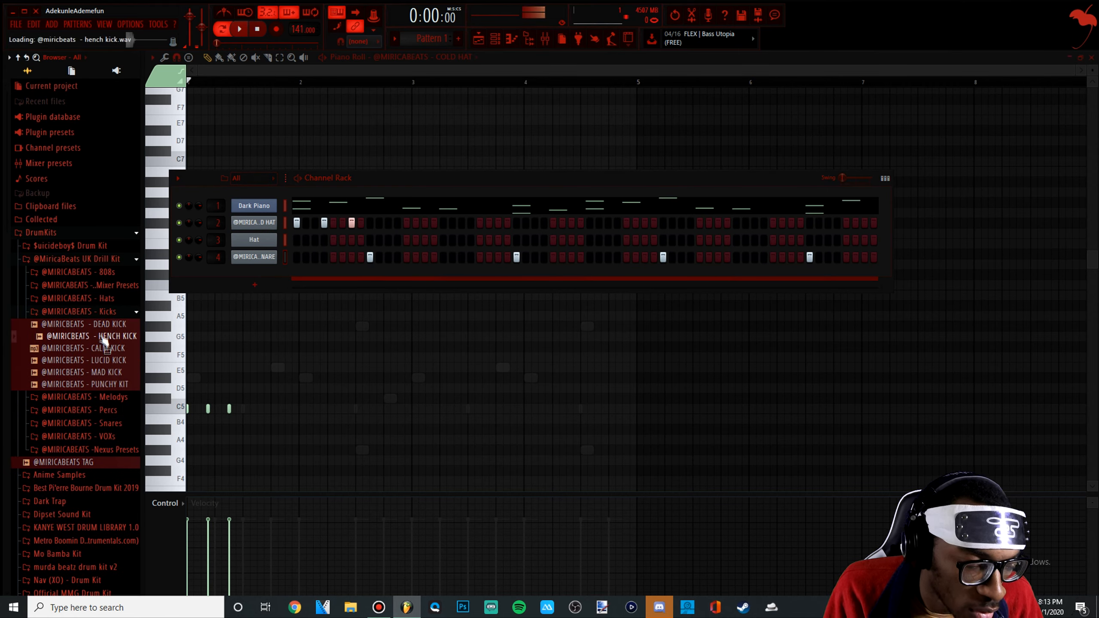
left_click(108, 313)
left_click(108, 313)
left_click_drag(108, 332, 279, 228)
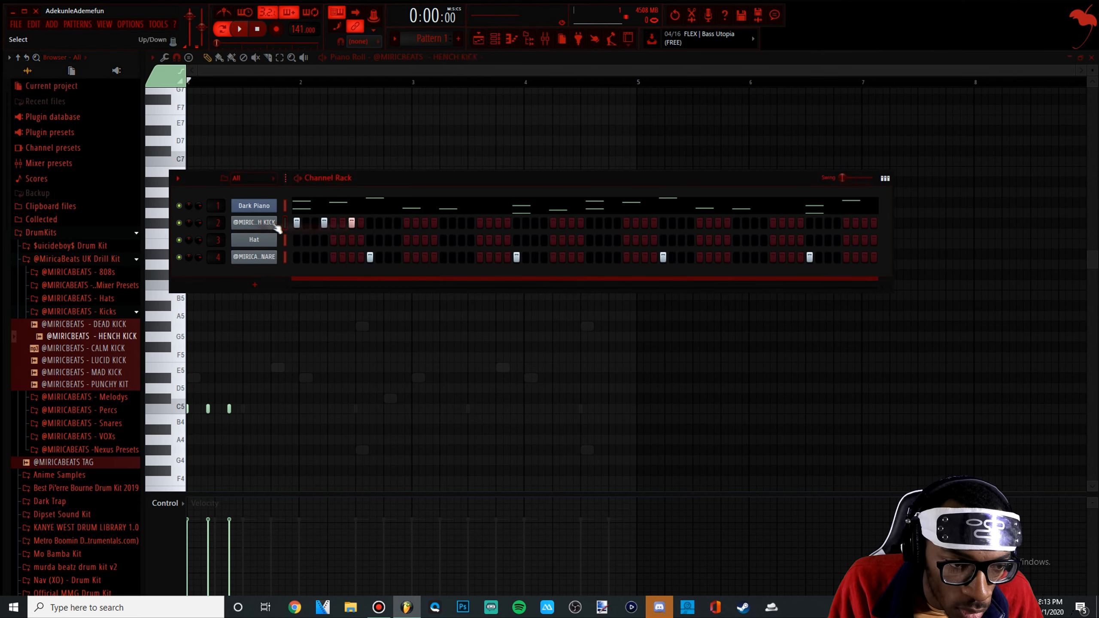
left_click(98, 300)
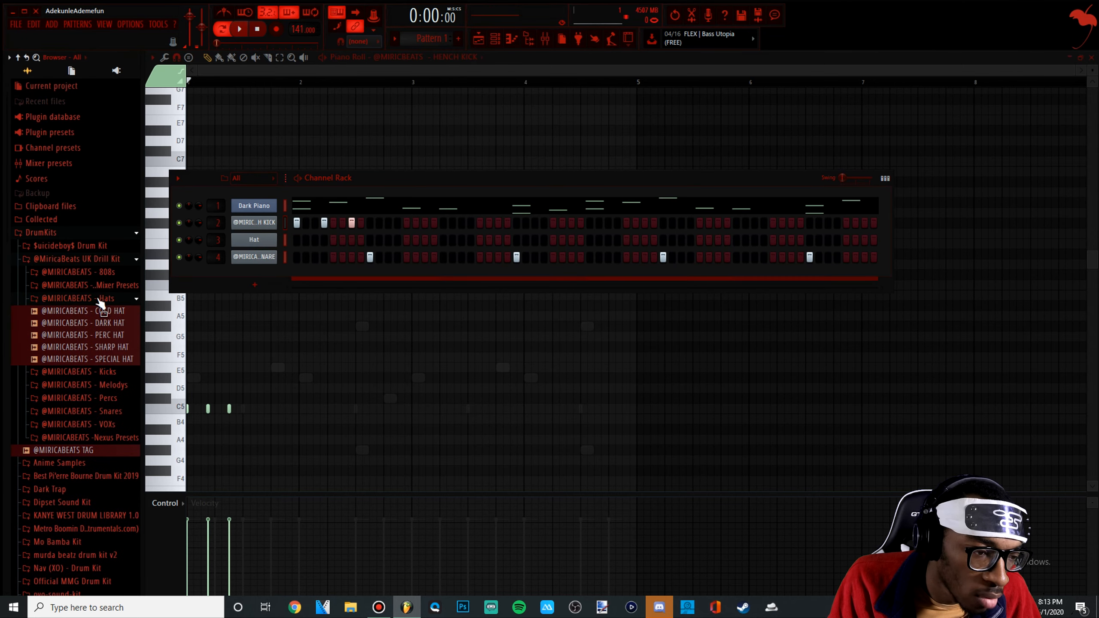
left_click_drag(111, 316, 254, 225)
- Insert HENCH KICK as a new channel above the cold hat, place a kick on step 1 and play the pattern
left_click(113, 372)
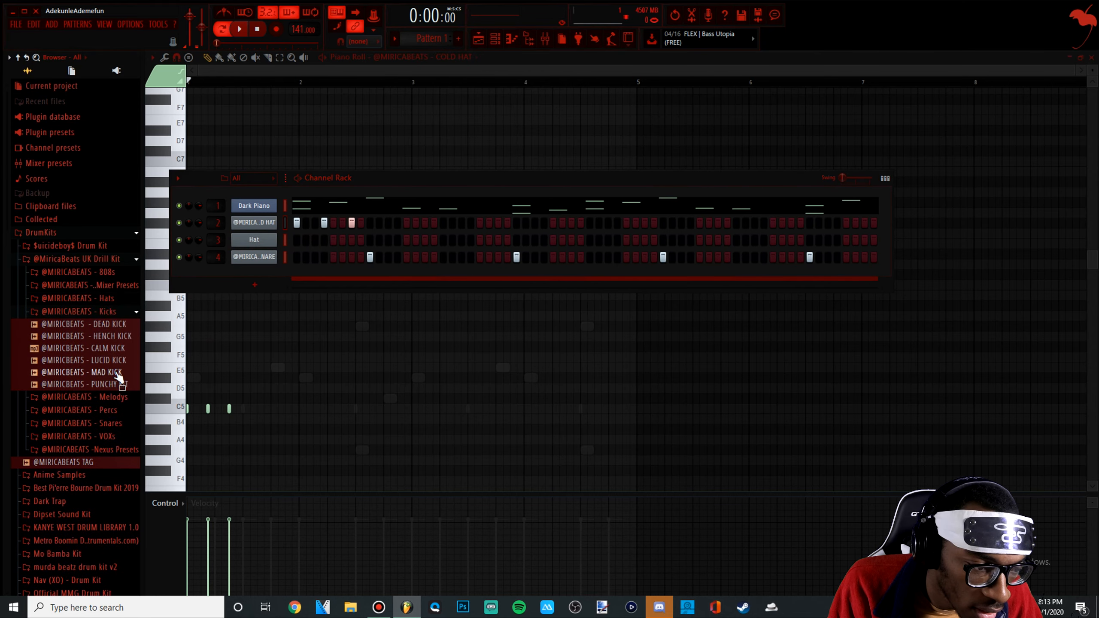
left_click_drag(267, 218, 277, 223)
left_click(297, 222)
key("space")
key("space")
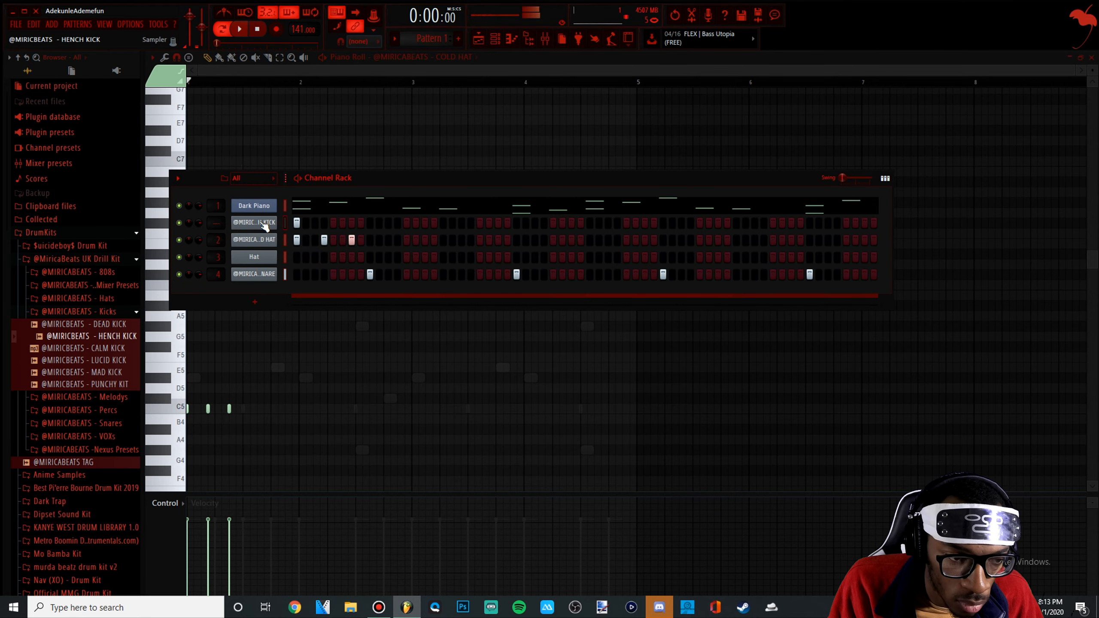
- Open the HENCH KICK channel settings and normalize the sample
left_click(254, 222)
left_click(351, 259)
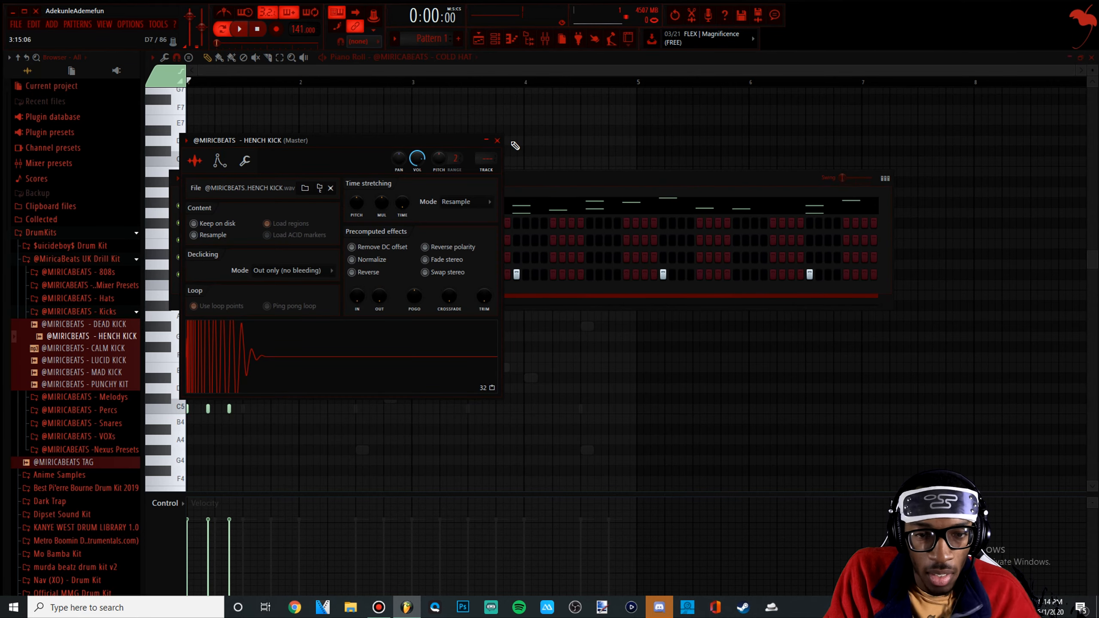
- Close the kick's channel settings, play the pattern and try HENCH KICK hits on steps 18 and 19
left_click(497, 141)
key("space")
key("space")
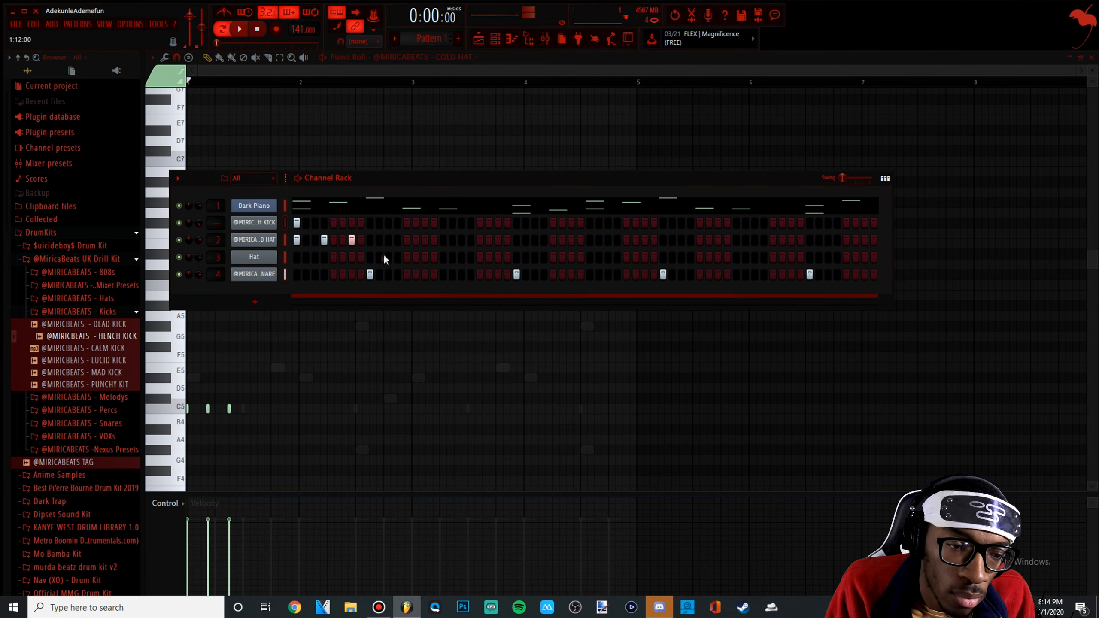
key("space")
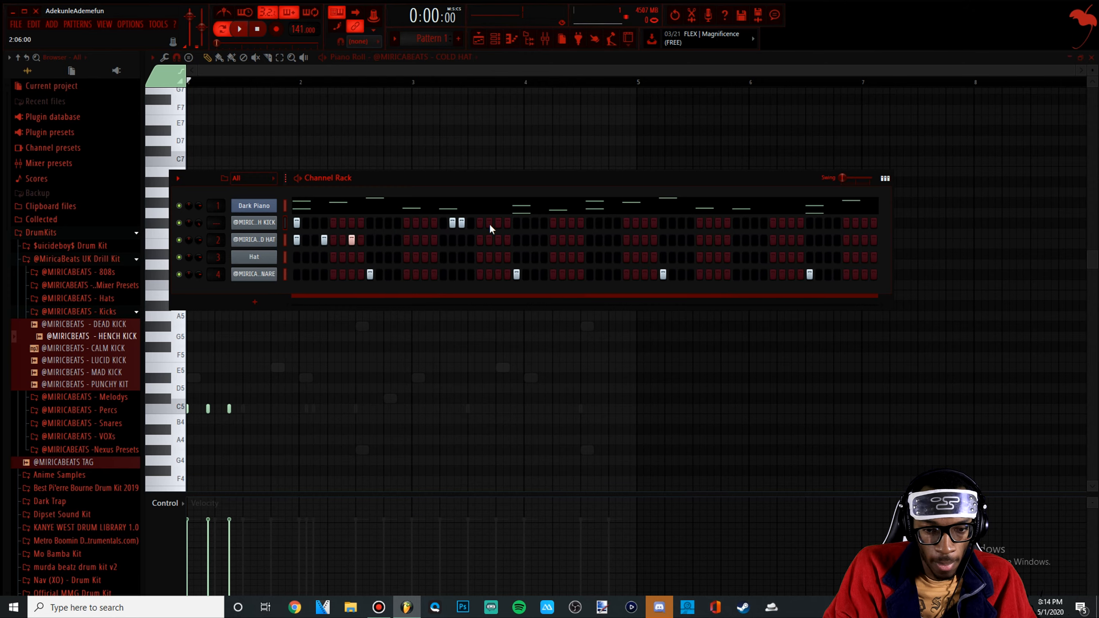
- Open the piano roll, switch it to the COLD HAT channel and draw three consecutive C5 hats from step 13
right_click(269, 222)
left_click(303, 222)
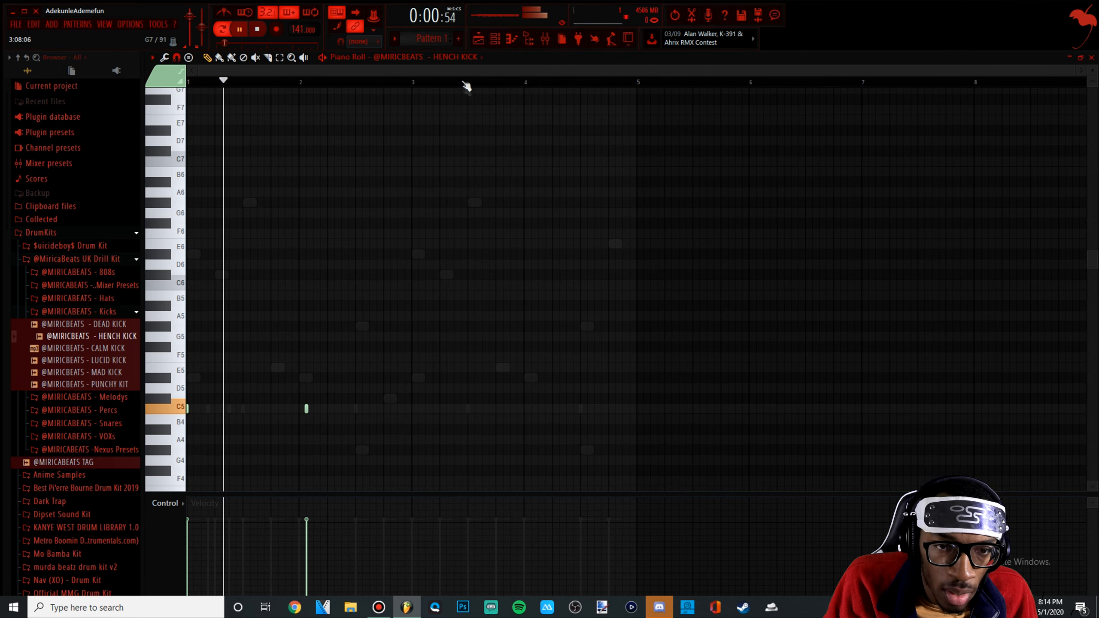
left_click(482, 57)
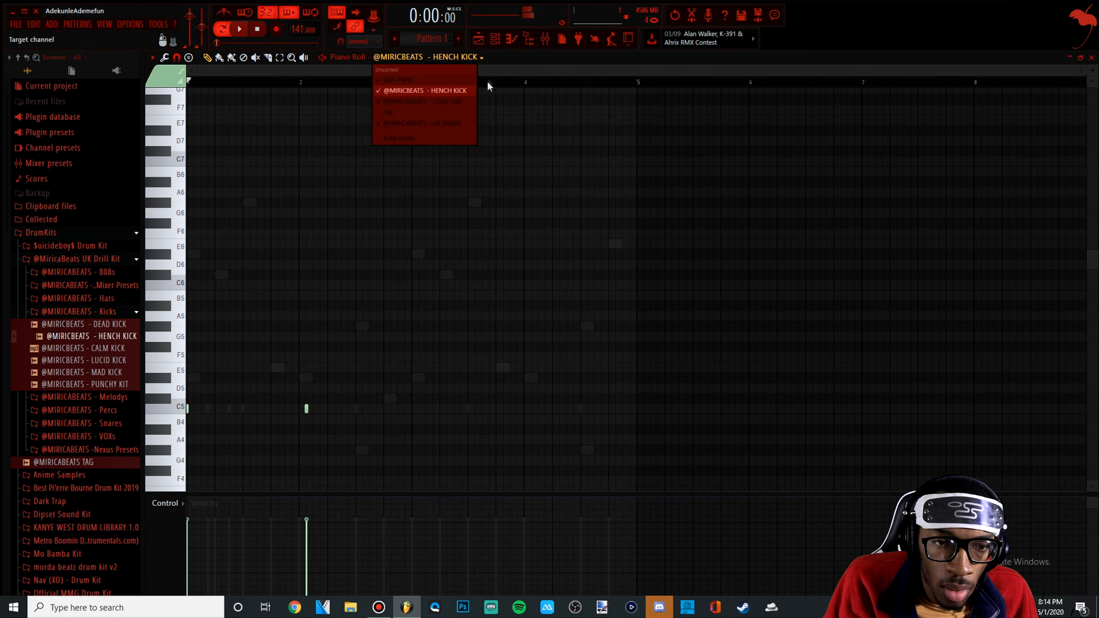
left_click(438, 102)
key("space")
key("space")
left_click(279, 420)
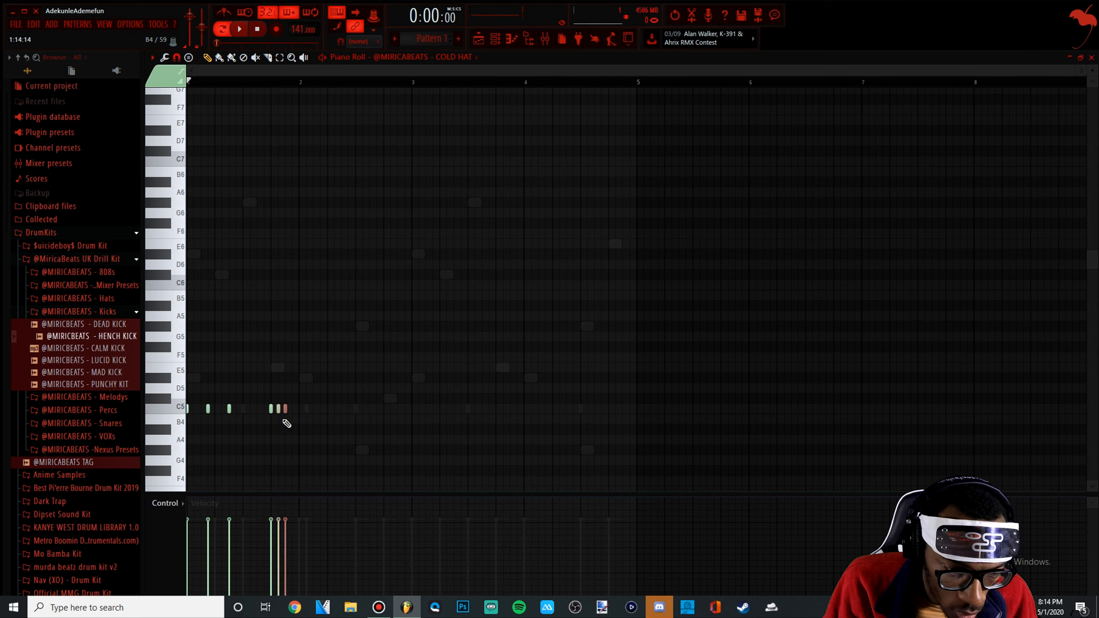
left_click_drag(305, 416, 259, 413)
- Add a fourth C5 hat on step 16 and compress all four notes to half length as a two-step roll
key("space")
scroll(286, 425, "up", 3)
key("space")
scroll(306, 419, "up", 2)
left_click(316, 408)
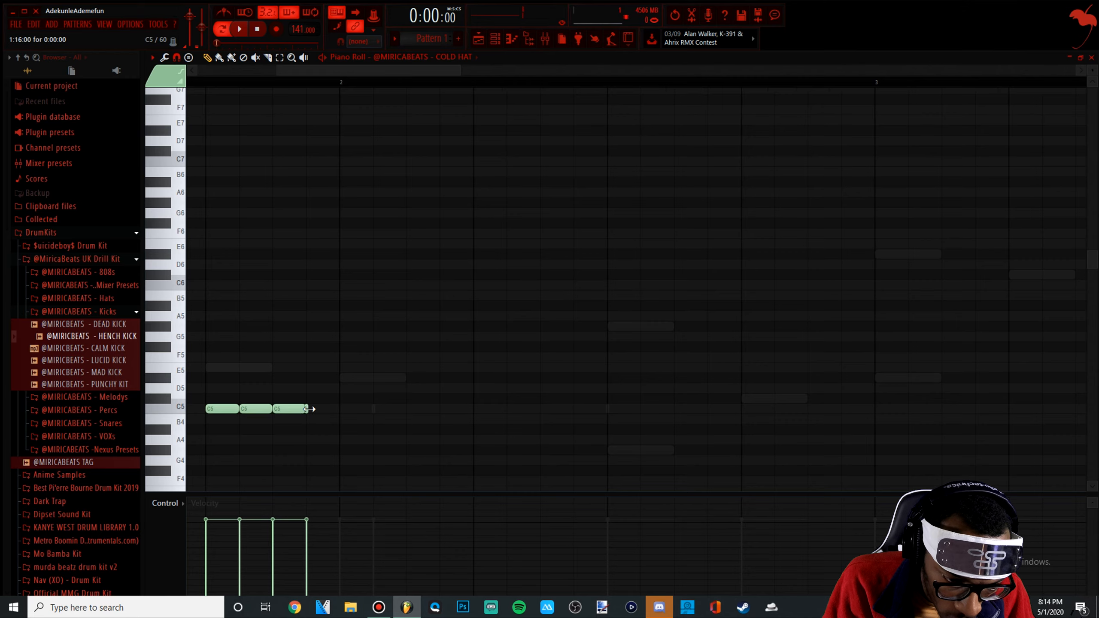
key("ctrl+a")
scroll(428, 411, "left", 1)
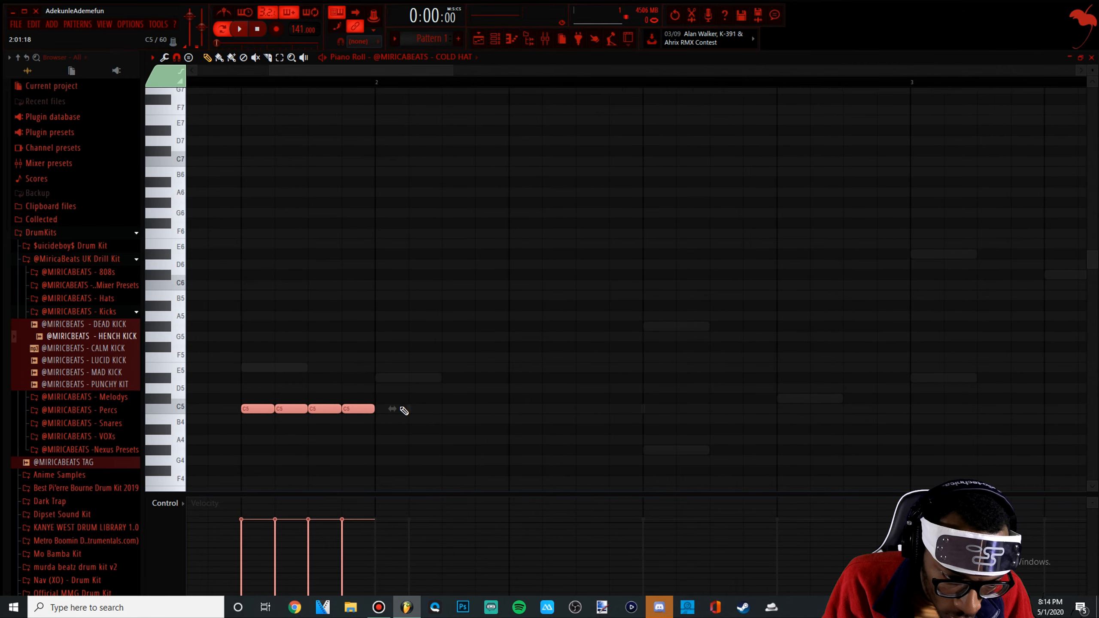
left_click_drag(396, 408, 324, 409)
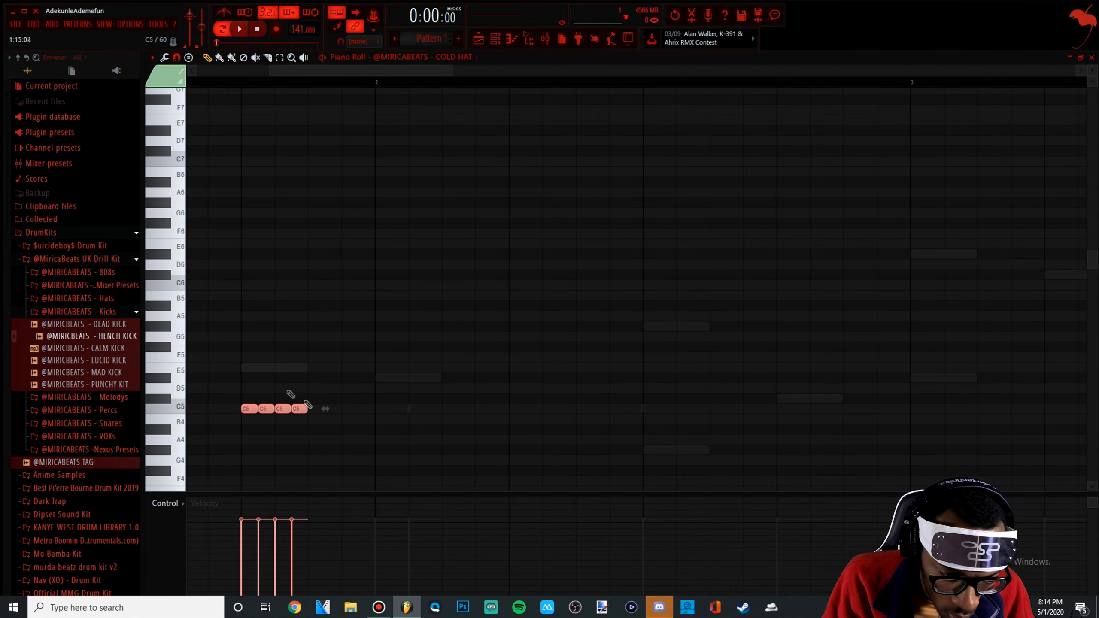
- Move the four-note C5 hat roll to step 23 in bar 2 and play the pattern
key("space")
scroll(251, 355, "down", 4)
left_click_drag(275, 409, 357, 411)
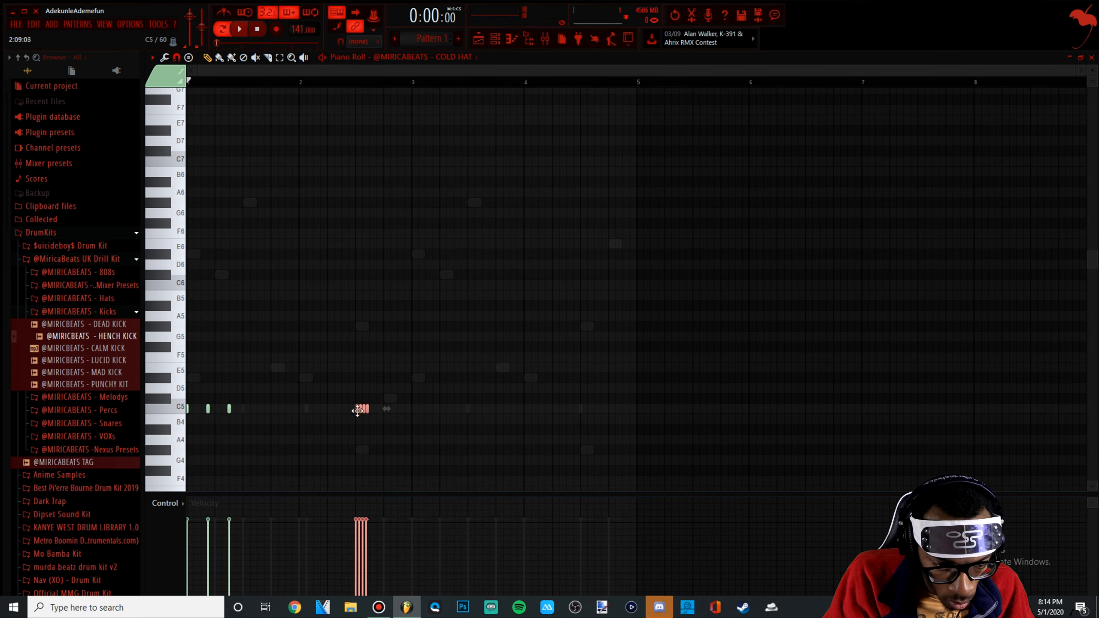
key("space")
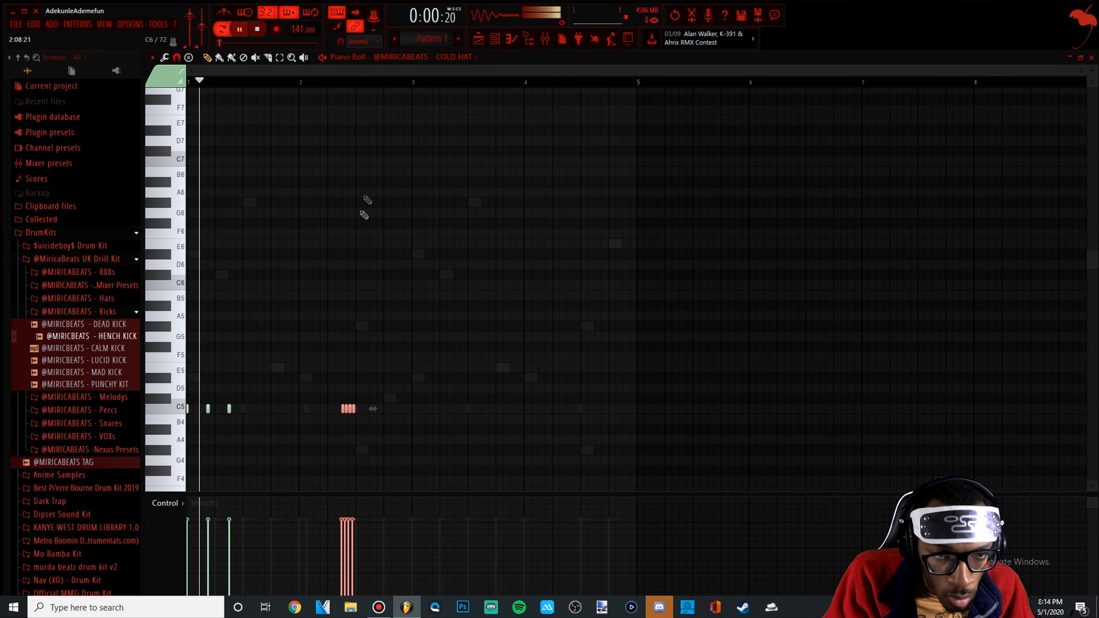
- Return to the step sequencer and place HENCH KICK hits on steps 15 and 21 while auditioning the pattern
left_click(496, 42)
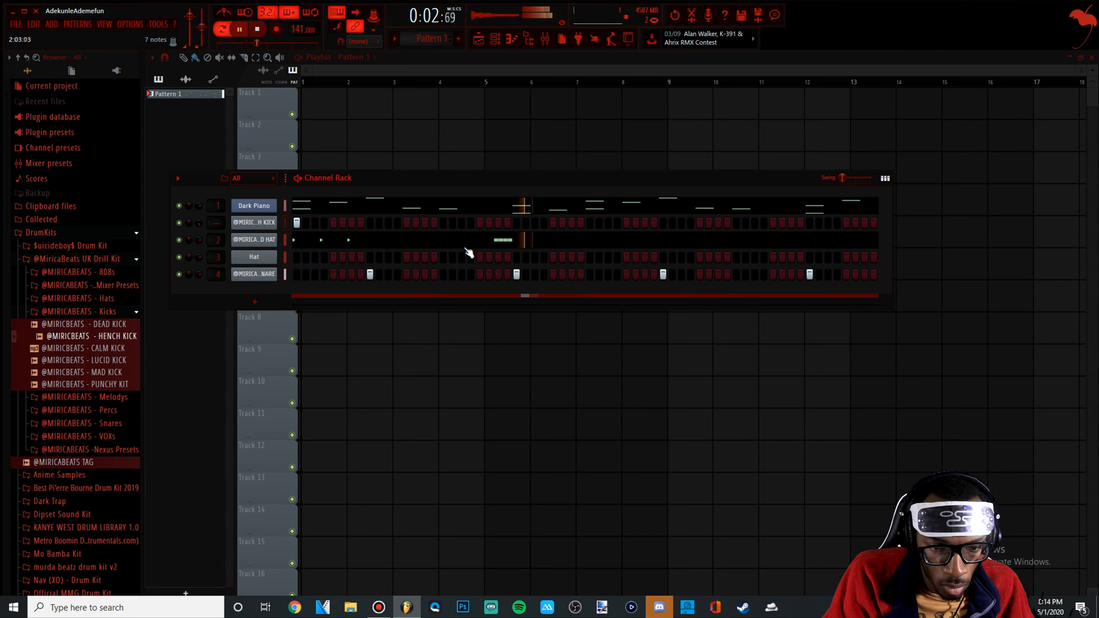
key("space")
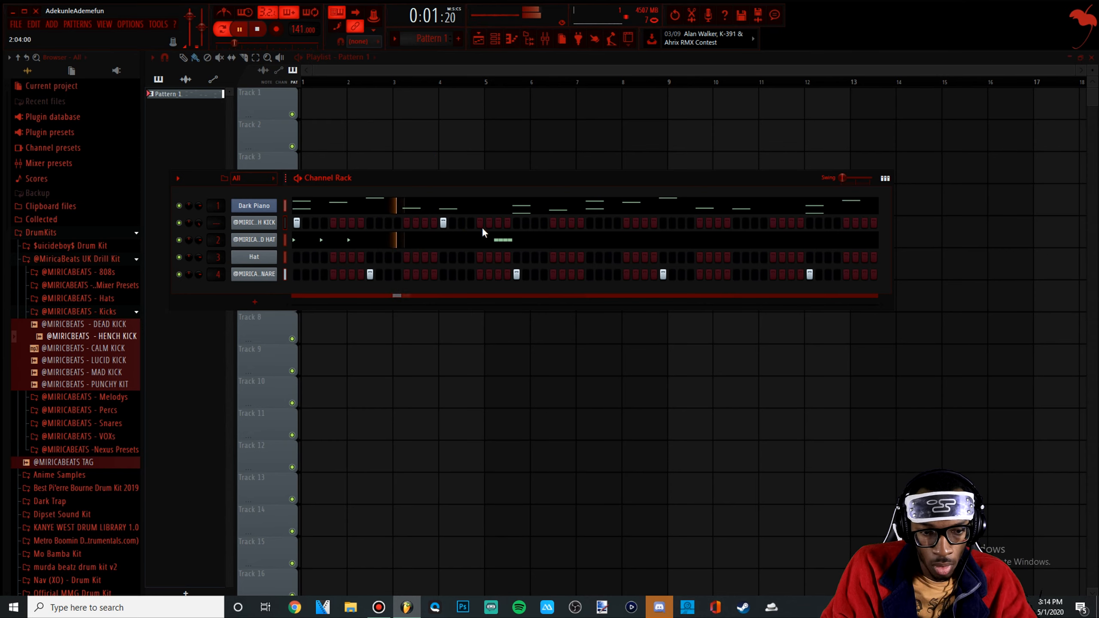
key("space")
key("space")
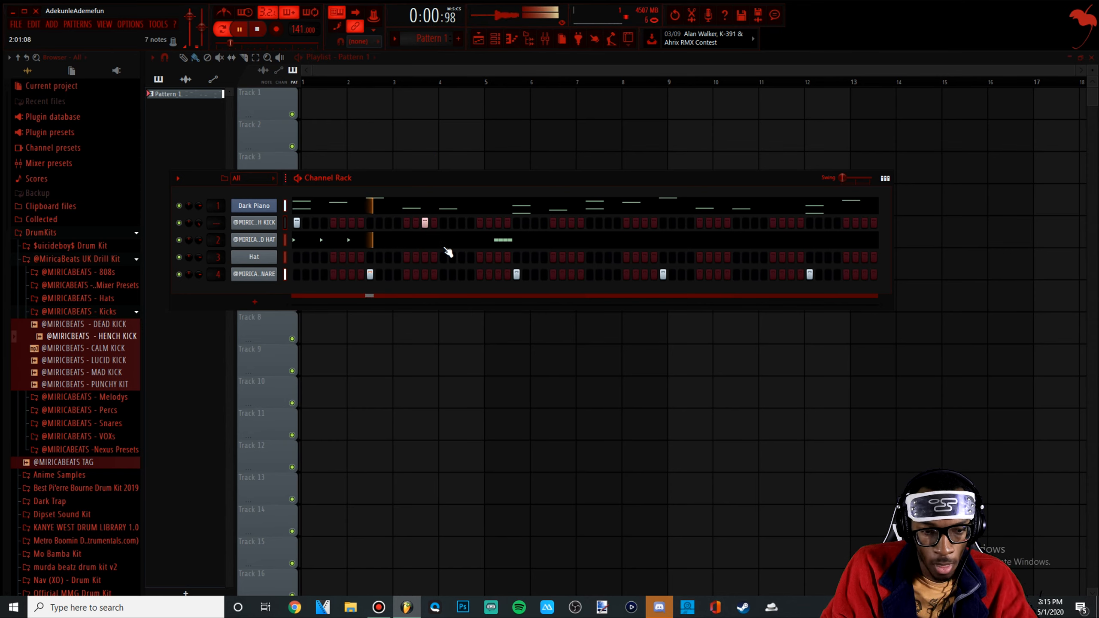
left_click(478, 223)
key("space")
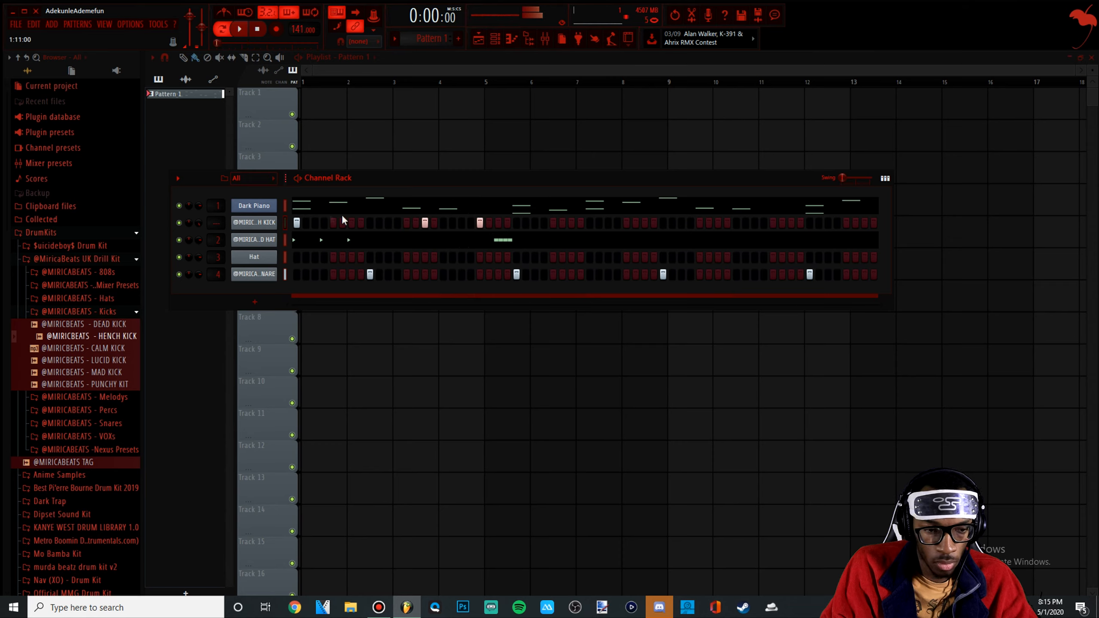
- Audition the kit's snares, load MAD SNARE onto the snare channel and play the pattern
left_click(107, 425)
left_click(109, 387)
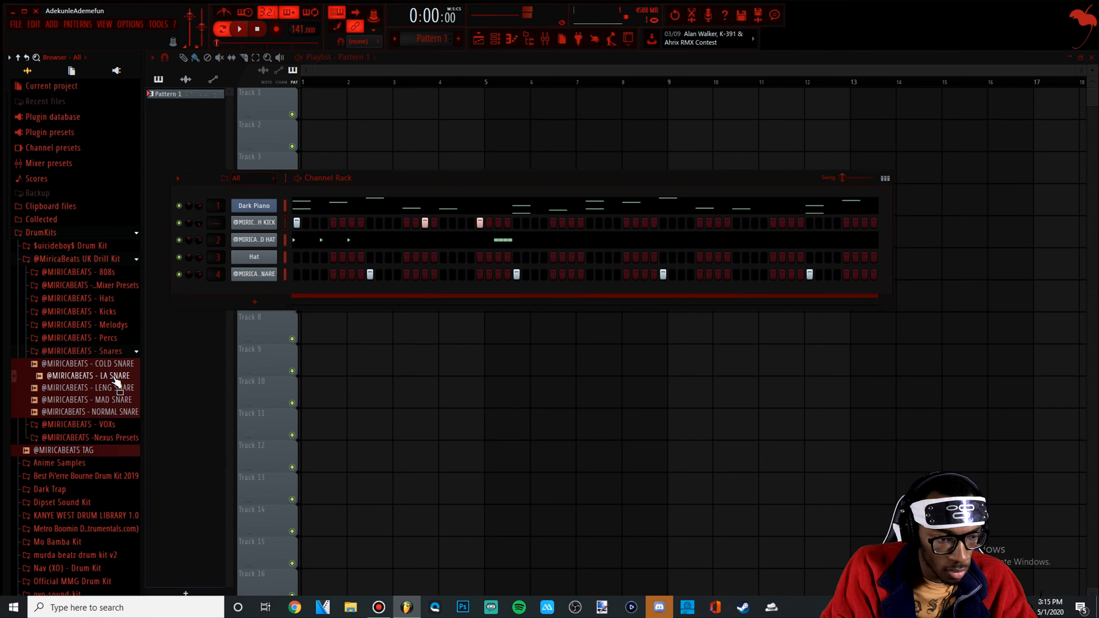
left_click(115, 401)
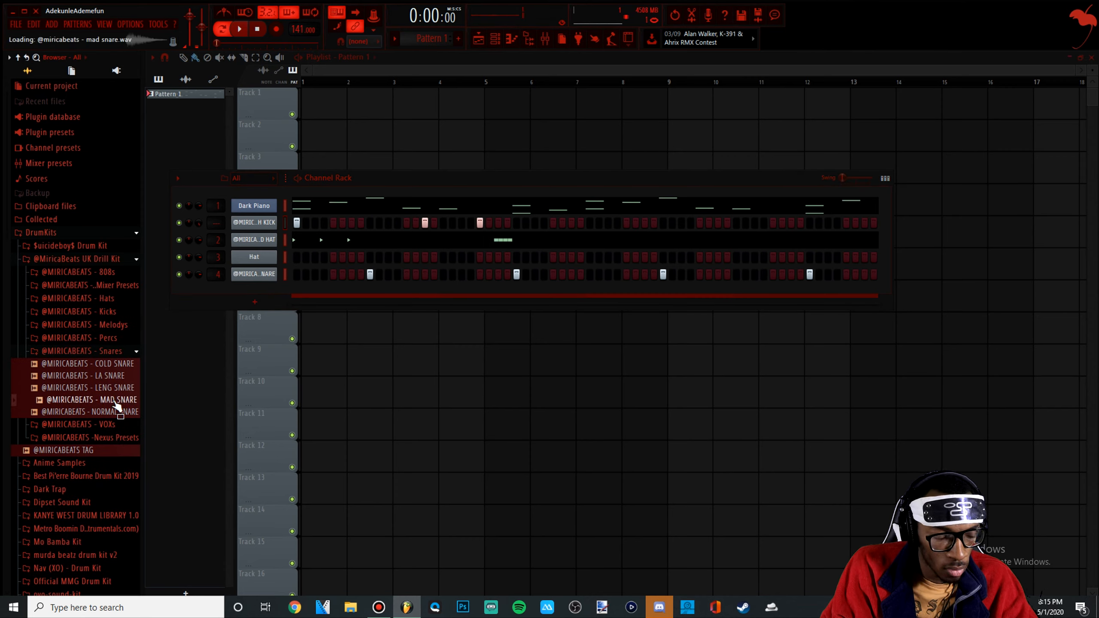
left_click_drag(235, 234, 253, 274)
key("space")
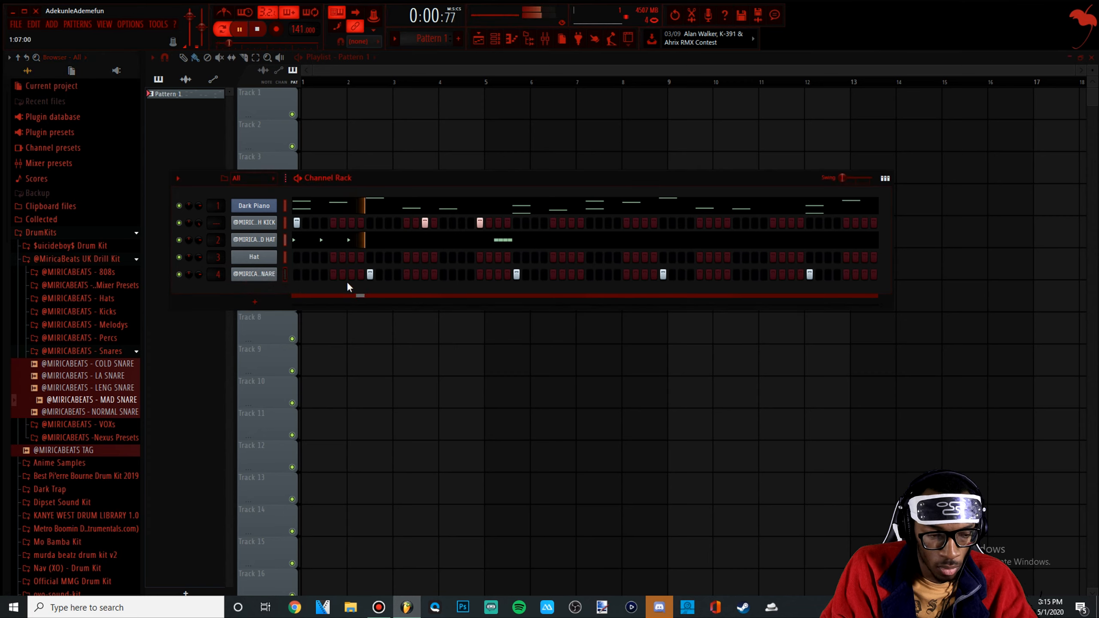
- Trim the silent start of the MAD SNARE sample and add a HENCH KICK hit on step 35
left_click(274, 276)
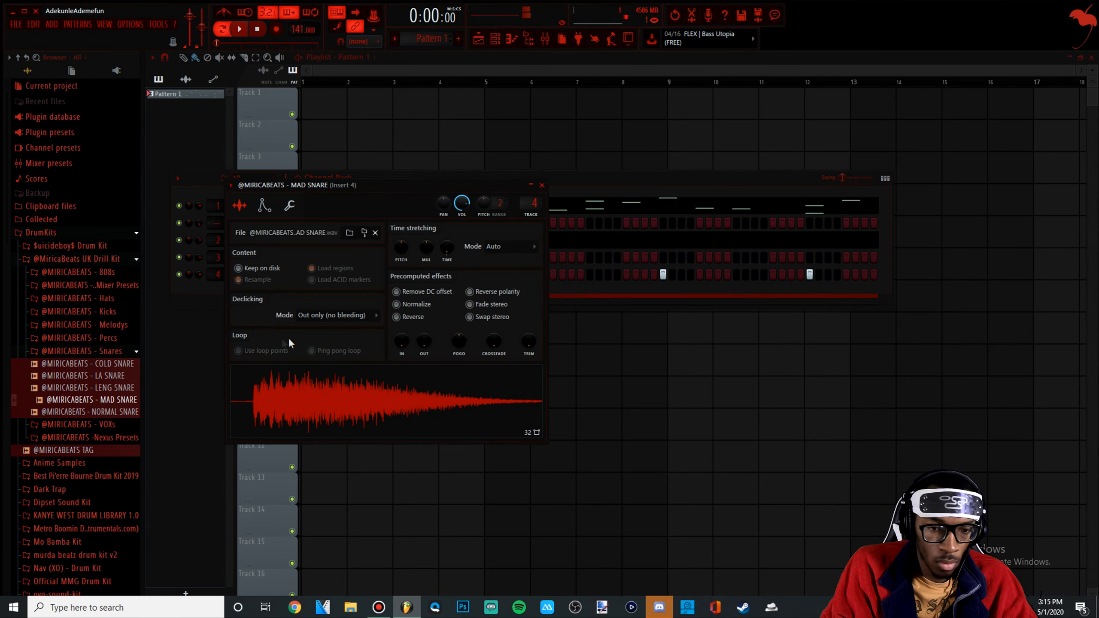
left_click_drag(452, 265, 478, 205)
left_click(614, 187)
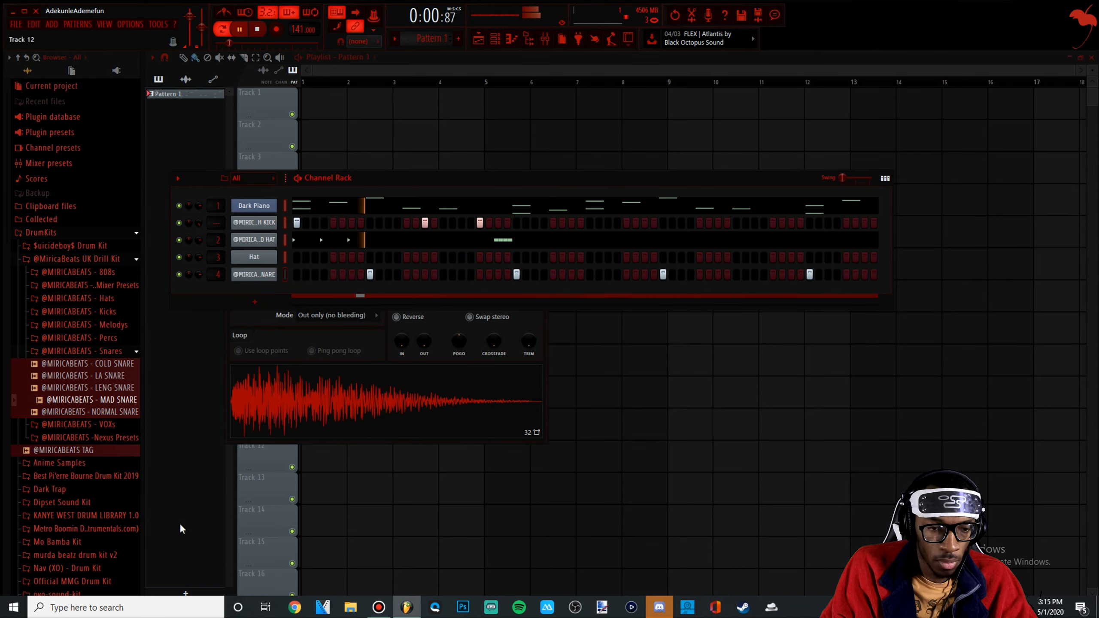
left_click_drag(113, 399, 114, 399)
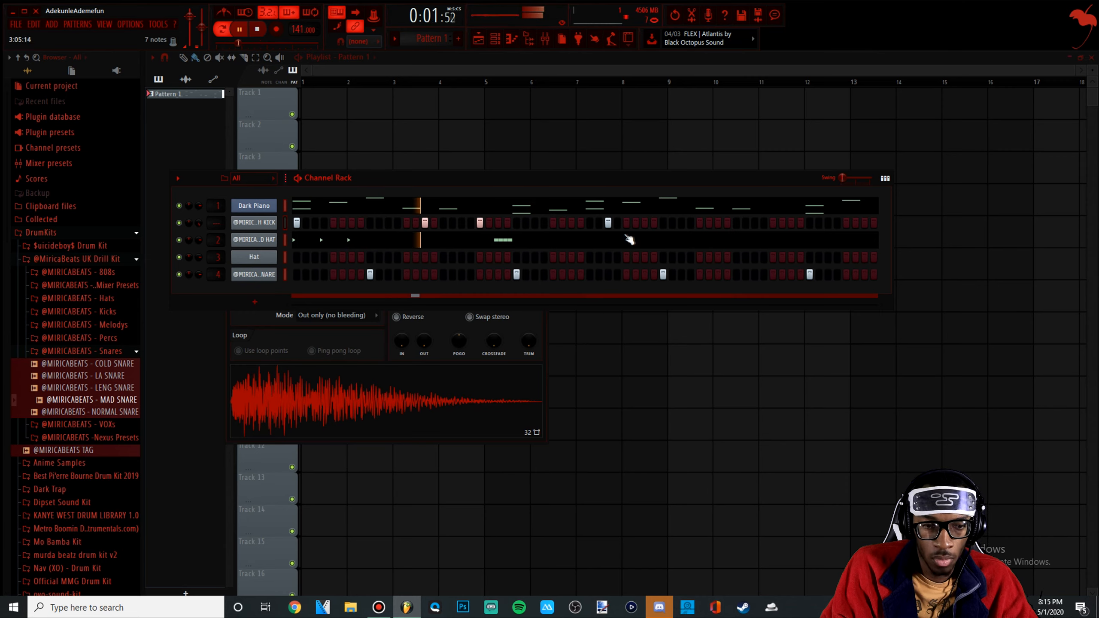
- In the COLD HAT piano roll, add a C5 hat on step 31 and duplicate the two-bar hat pattern into bars 3 and 4
left_click(355, 244)
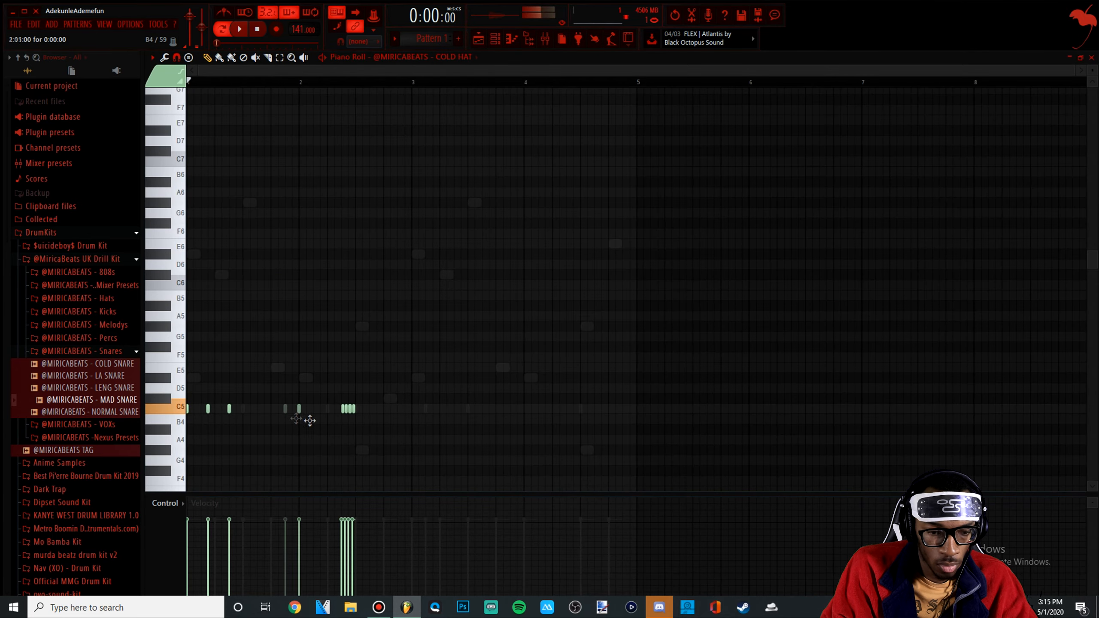
left_click_drag(407, 416, 399, 412)
key("space")
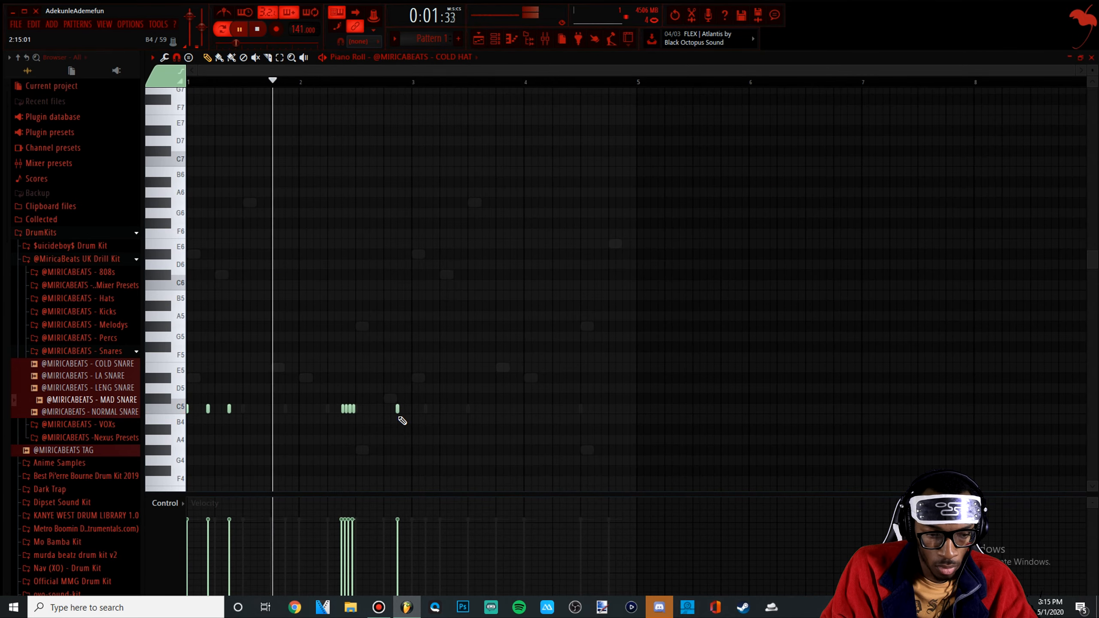
key("space")
mouse_move(427, 416)
left_mouse_down()
mouse_move(201, 406)
mouse_move(474, 422)
mouse_move(430, 424)
left_mouse_up()
left_click(433, 424)
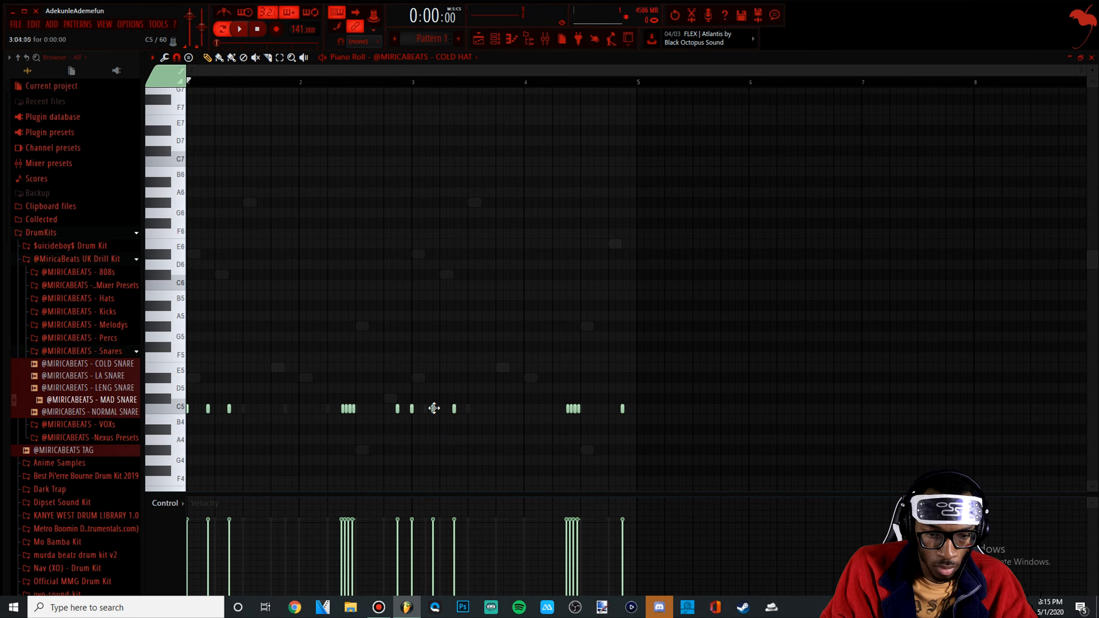
- Delete the hats on steps 36 and 39, place a four-note A#4 roll at step 39 and play the pattern
right_click(433, 410)
left_click_drag(623, 415, 461, 439)
key("space")
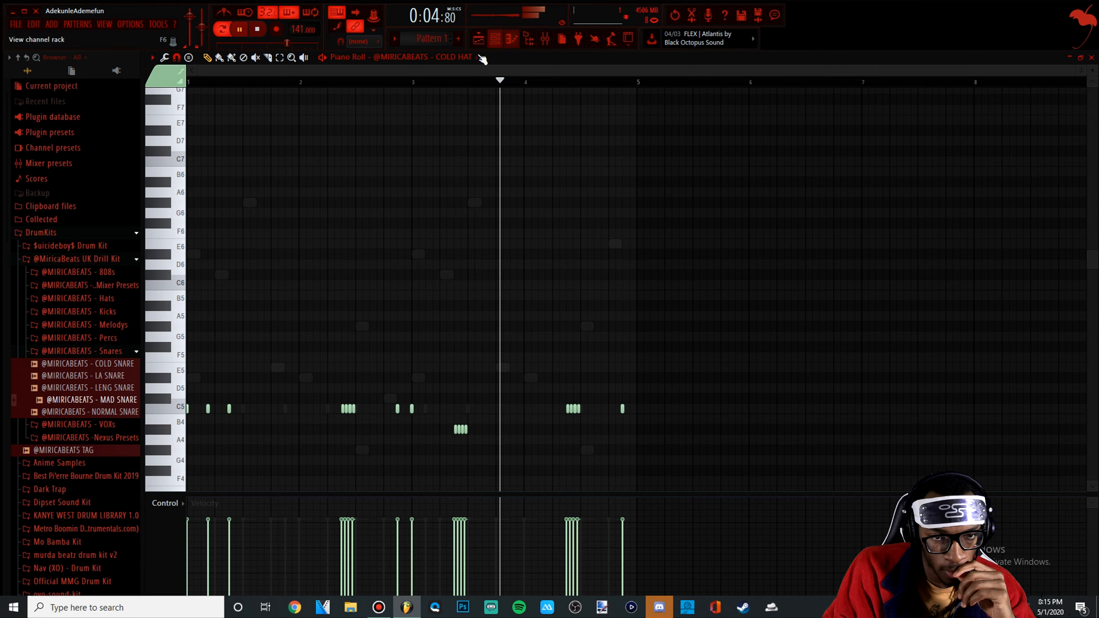
- Mute the HENCH KICK channel while the pattern plays and return to the COLD HAT piano roll
key("F6")
left_click(179, 222)
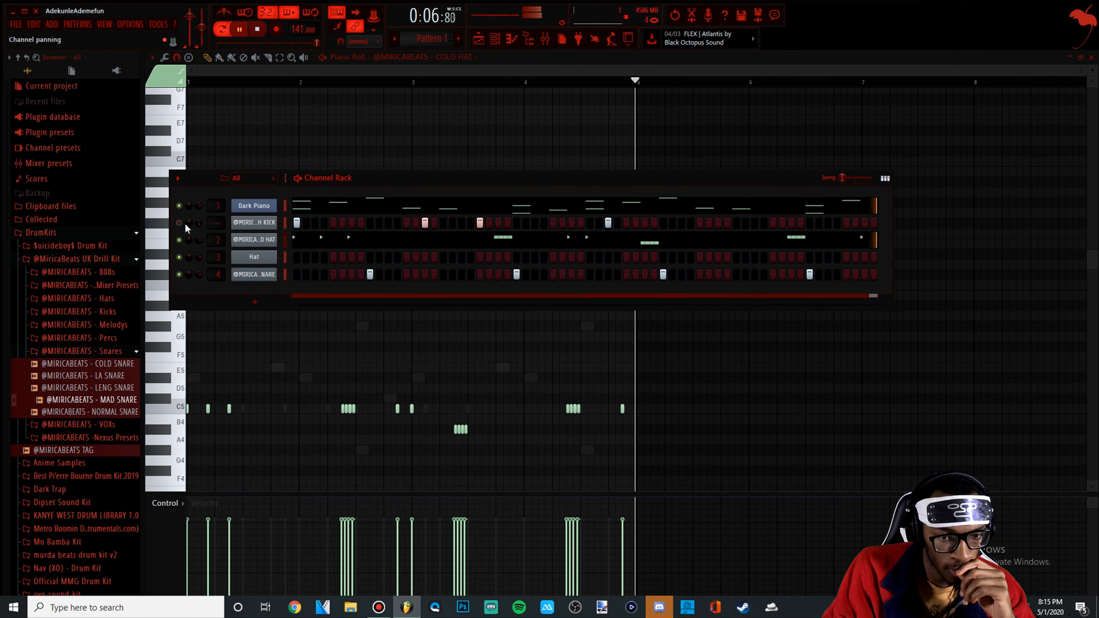
left_click_drag(199, 222, 212, 231)
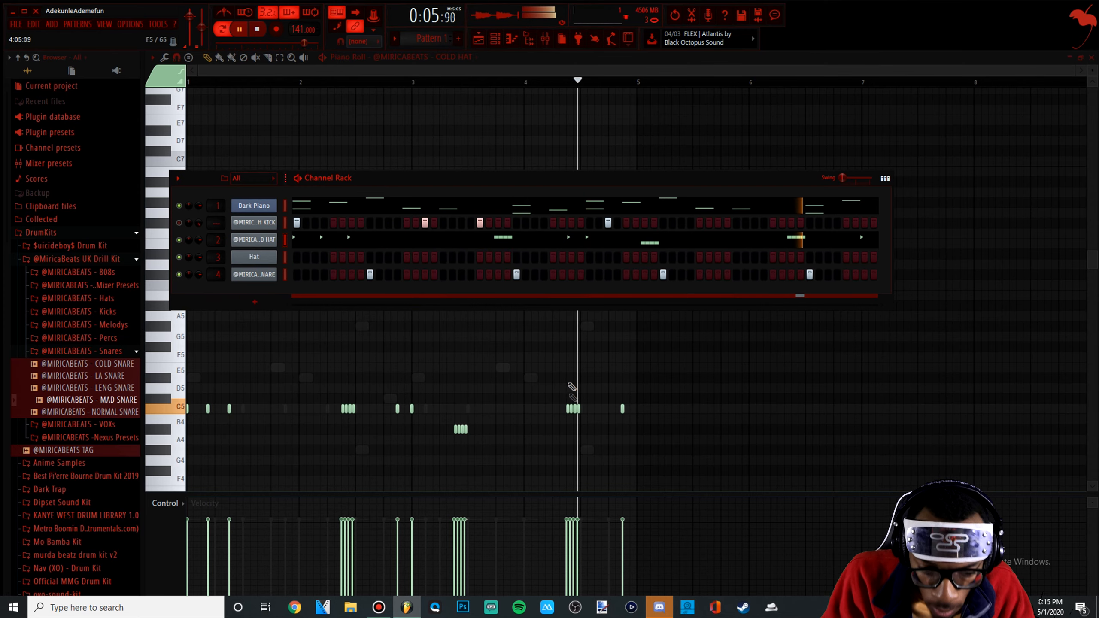
key("F6")
- Add a C5 hat on step 45 and a three-note C5 triplet roll across steps 51 and 52
left_click(497, 409)
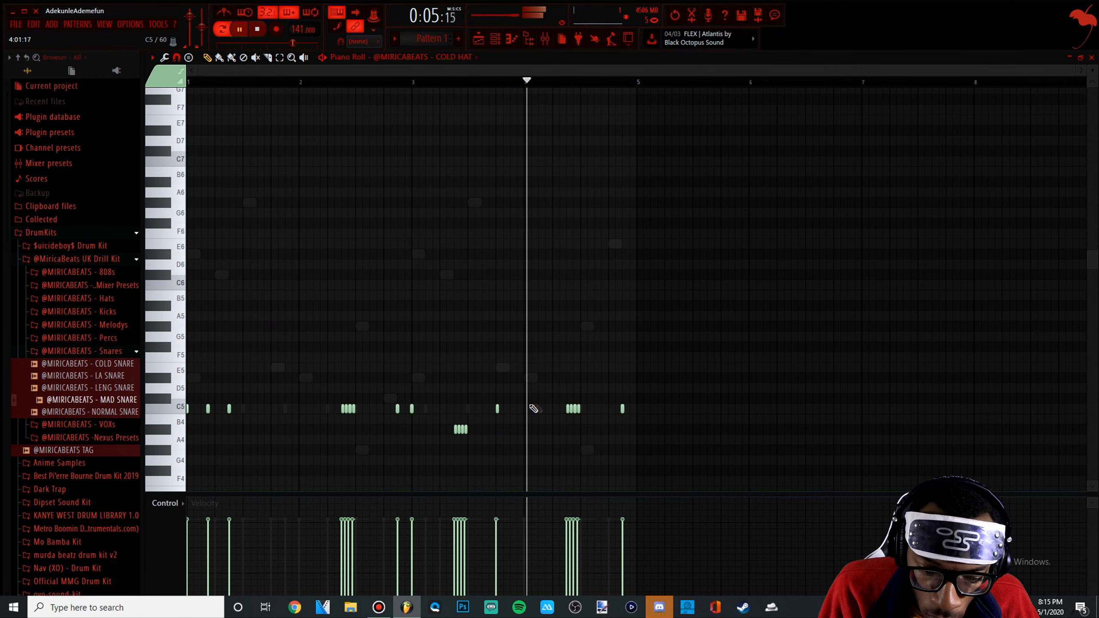
left_click(533, 408)
key("space")
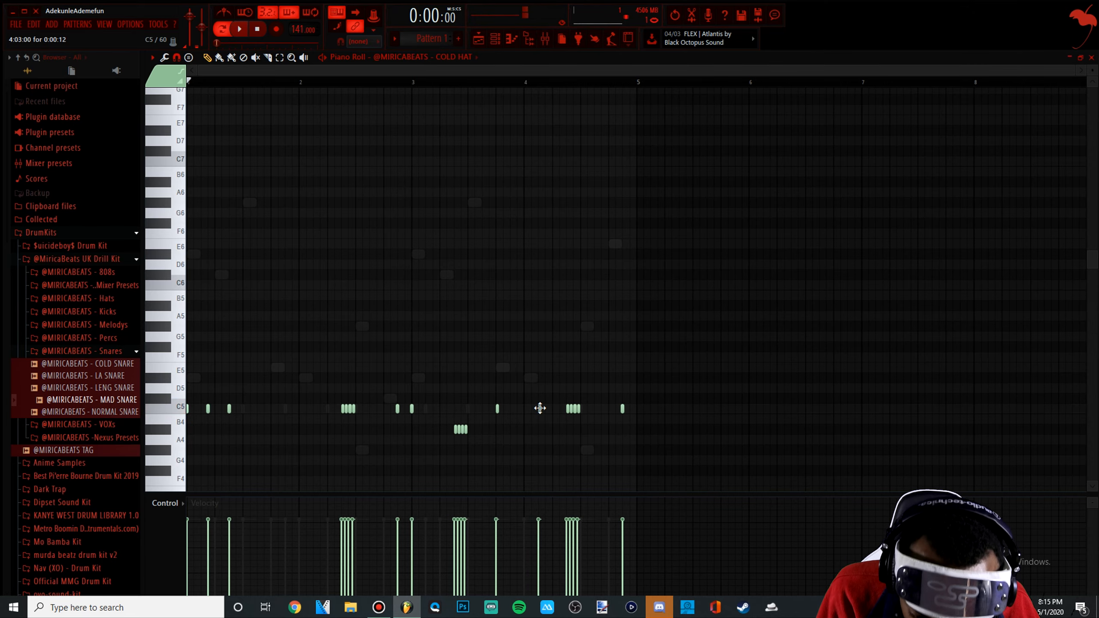
scroll(540, 408, "up", 4)
left_click_drag(580, 423, 534, 408)
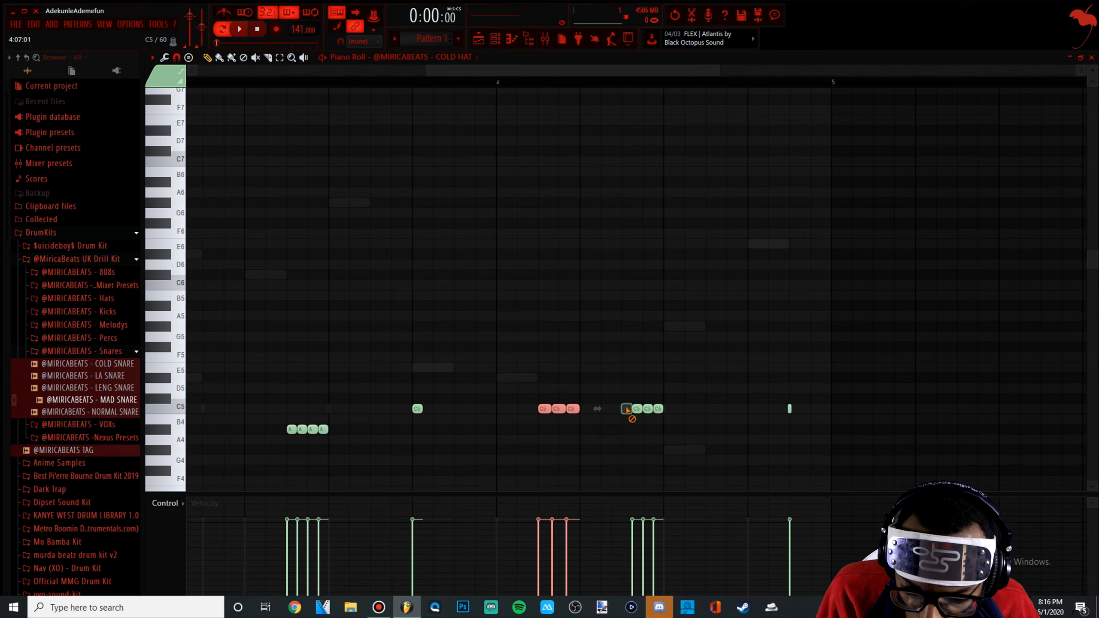
- Delete the four-note hat roll at step 55 and play the pattern
right_click(626, 409)
key("space")
scroll(390, 120, "down", 4)
key("space")
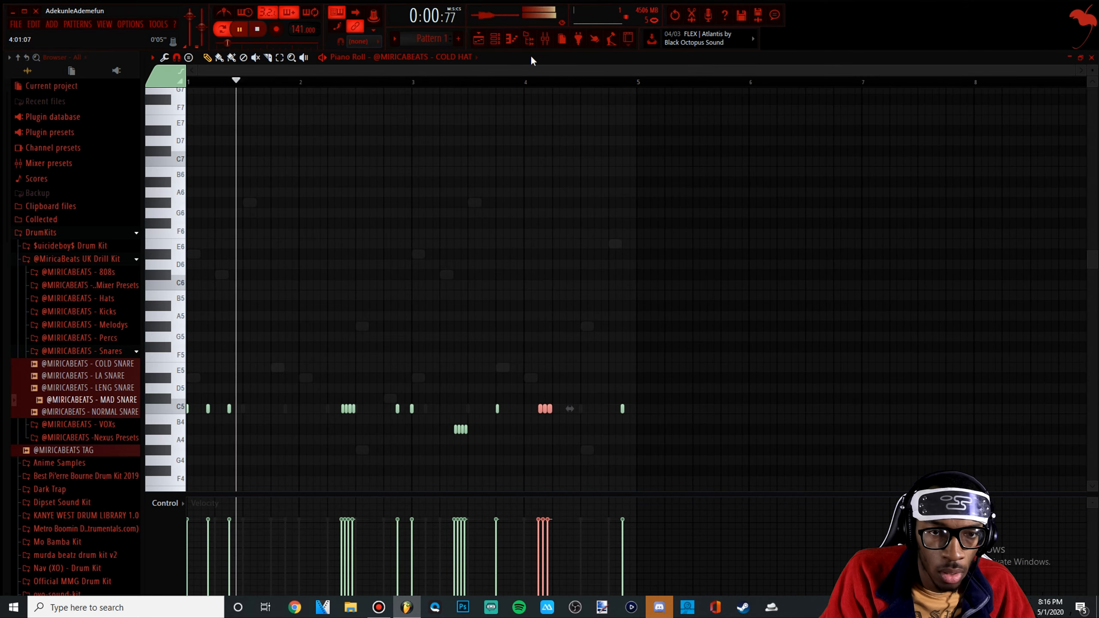
- Audition the kit's snares, replace MAD SNARE with COLD SNARE on the snare channel and check its sample settings
left_click(495, 39)
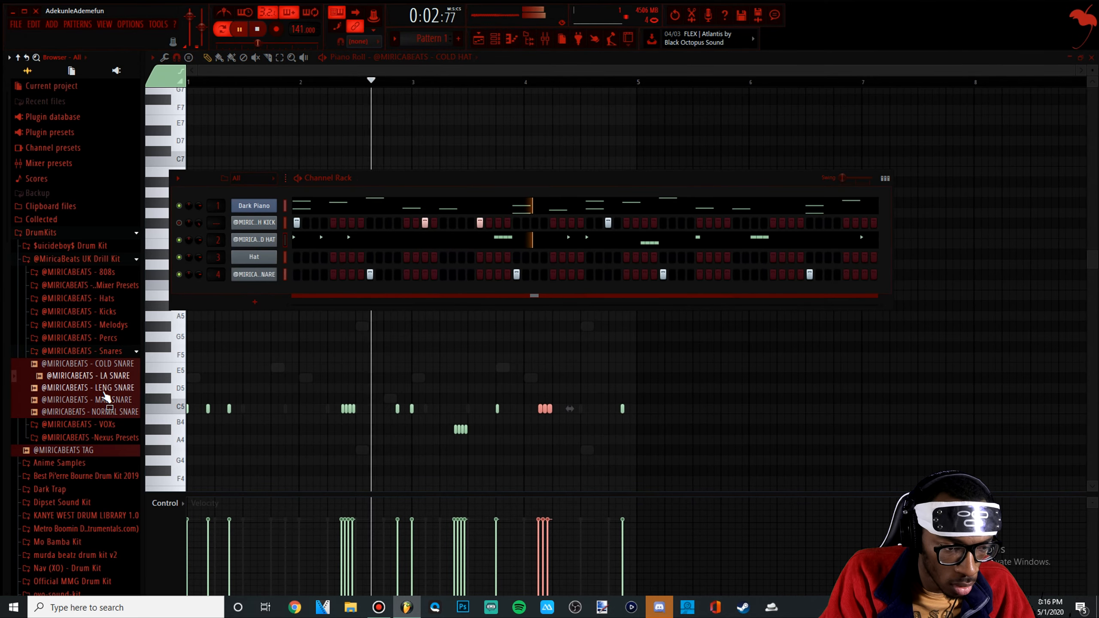
left_click(107, 376)
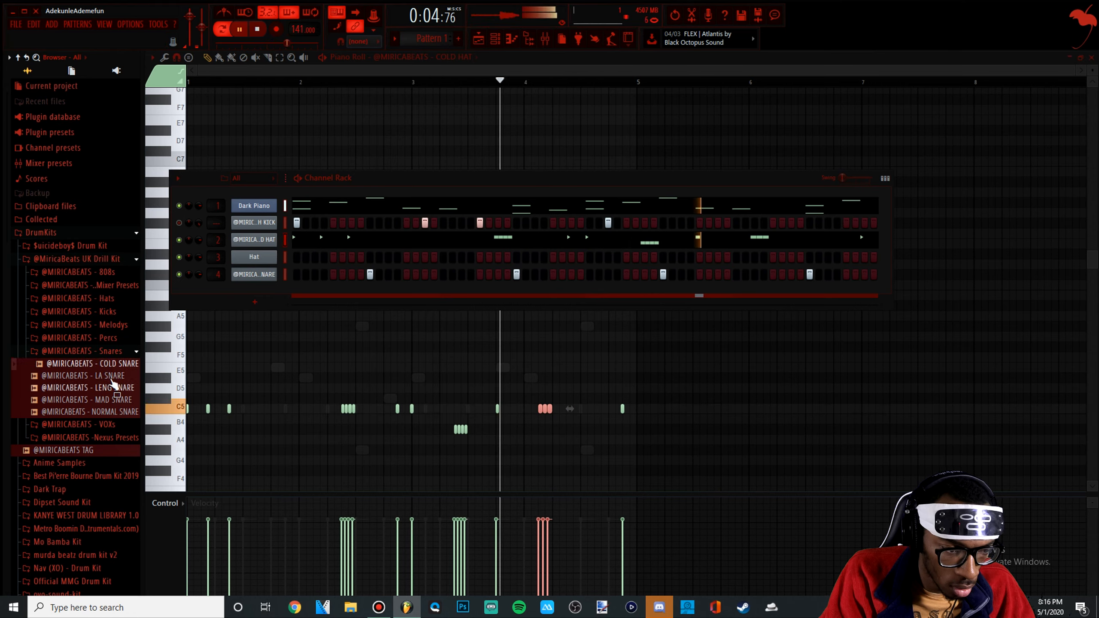
left_click_drag(108, 364, 265, 279)
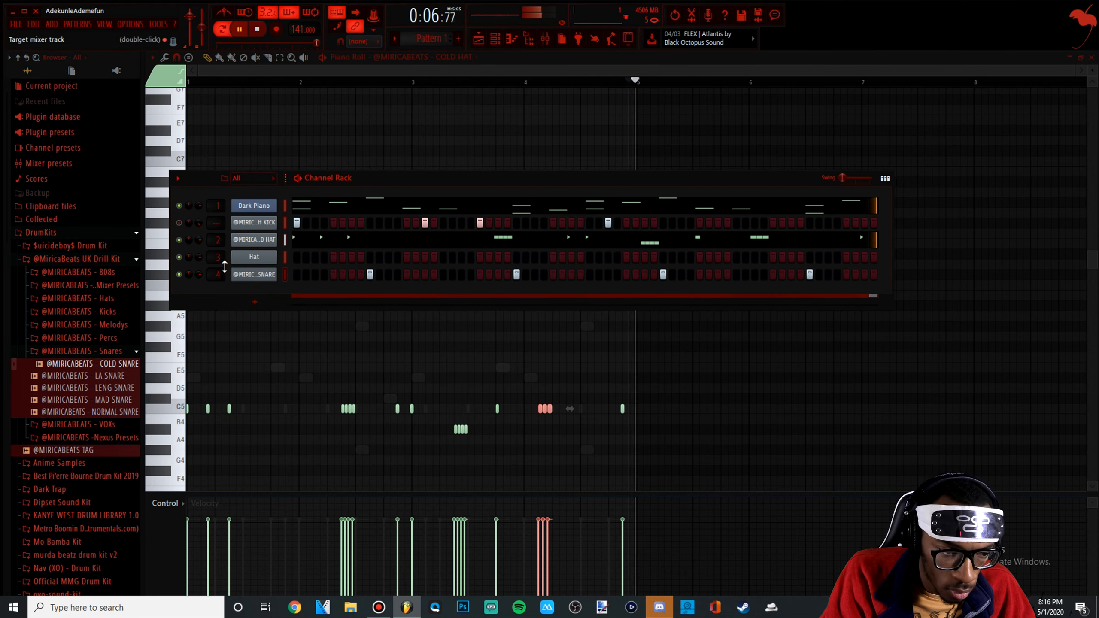
left_click(253, 277)
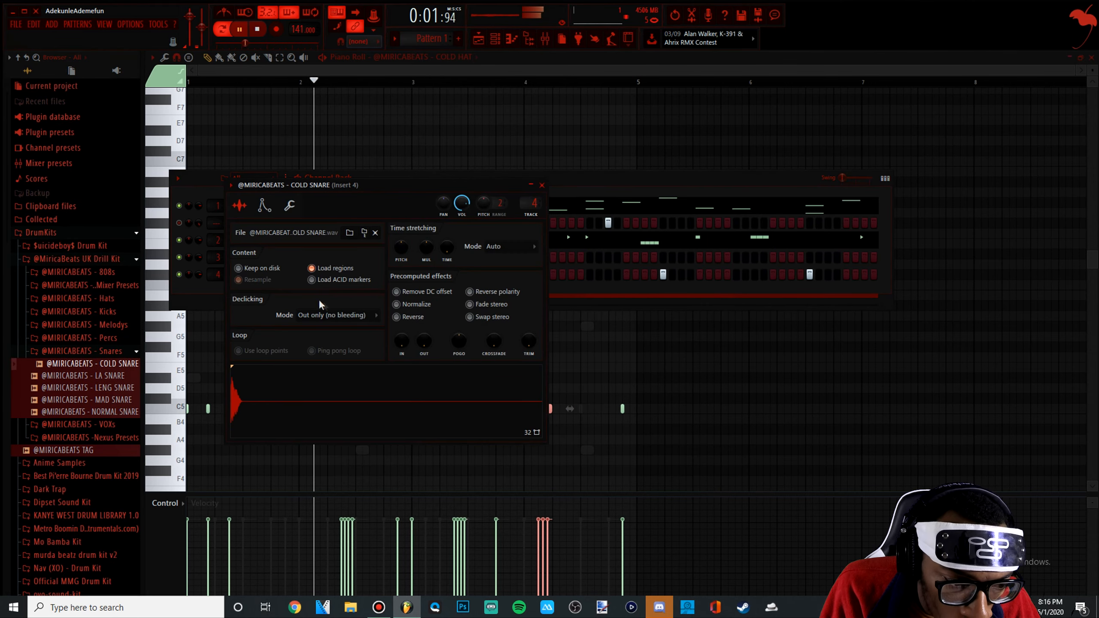
left_click(541, 185)
- Add LENG SNARE as a new channel below the cold snare and place hits on steps 11 and 15
left_click(106, 375)
left_click_drag(103, 390, 374, 290)
left_click(424, 292)
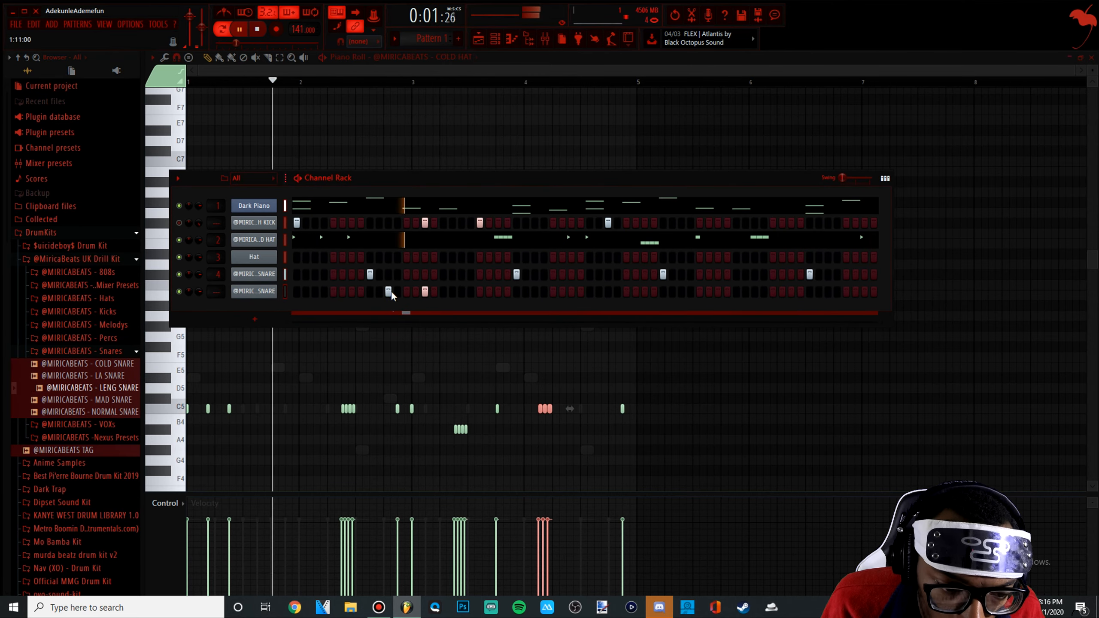
- Add LA SNARE as a new channel below the LENG snare and clear the mixer track assignments of the drum channels
left_click_drag(106, 375, 228, 304)
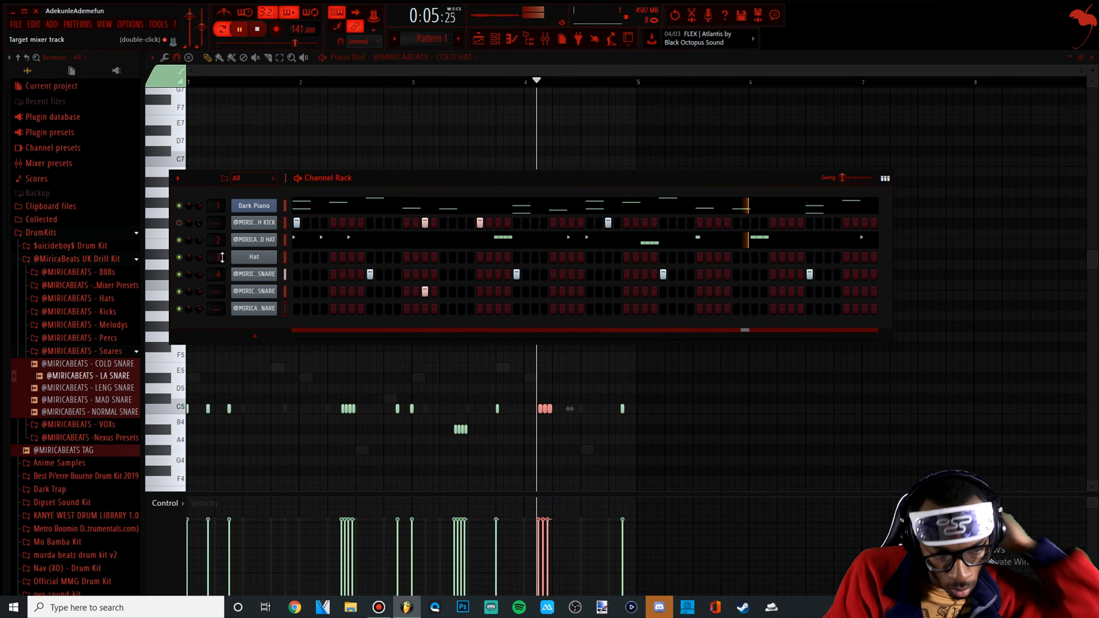
left_click_drag(214, 251, 218, 299)
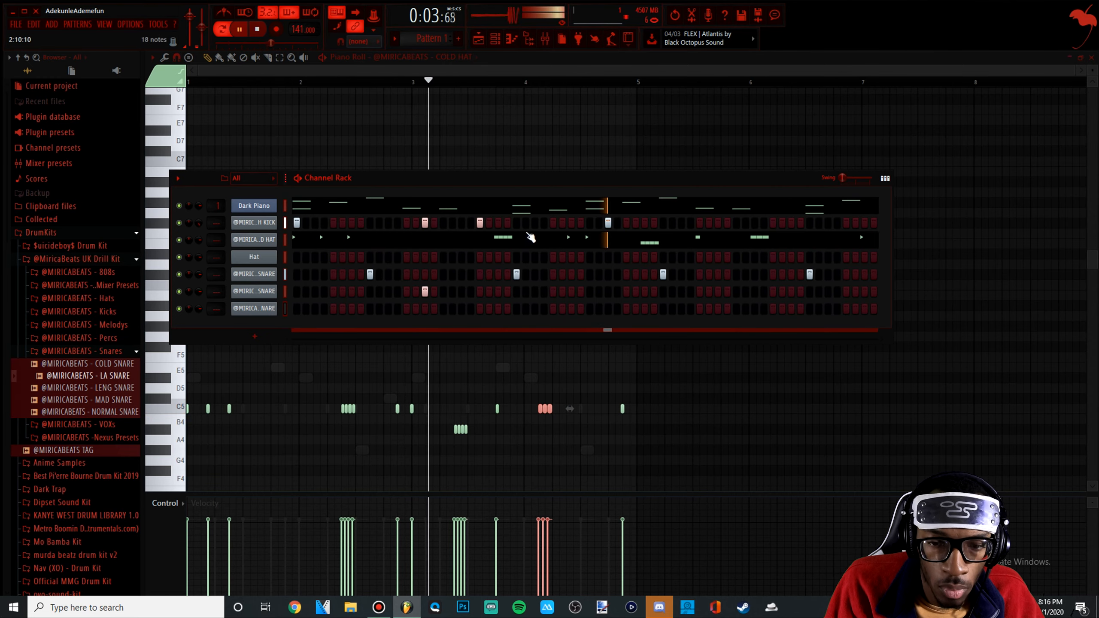
- Add kick hits on steps 45, 57 and 61 of the pattern
key("space")
left_click(718, 222)
left_click(700, 223)
left_click(717, 223)
key("space")
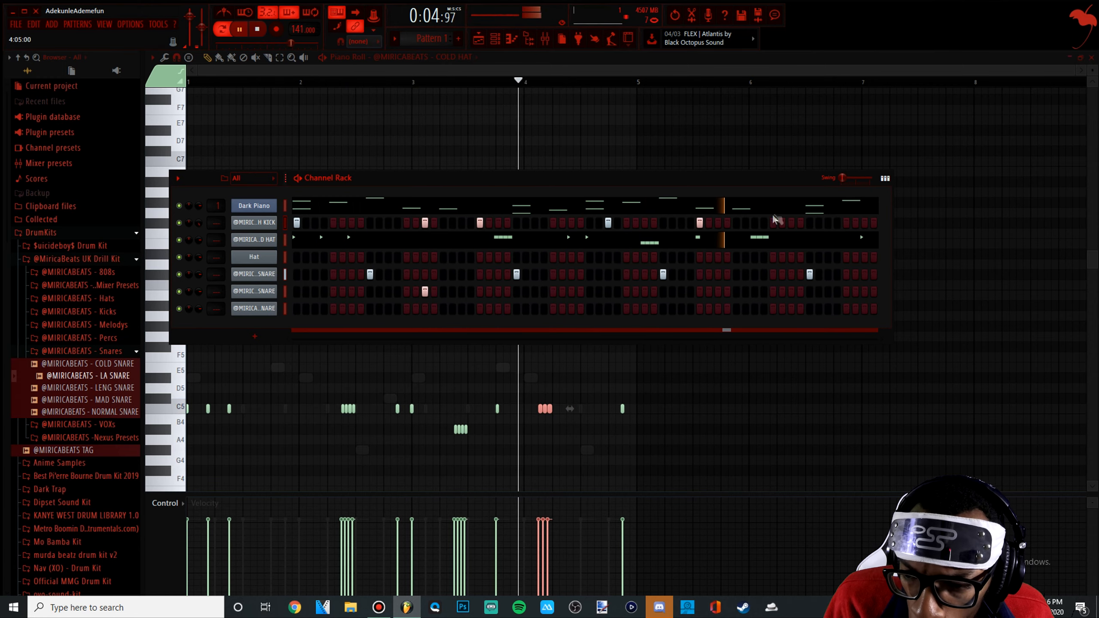
left_click(809, 222)
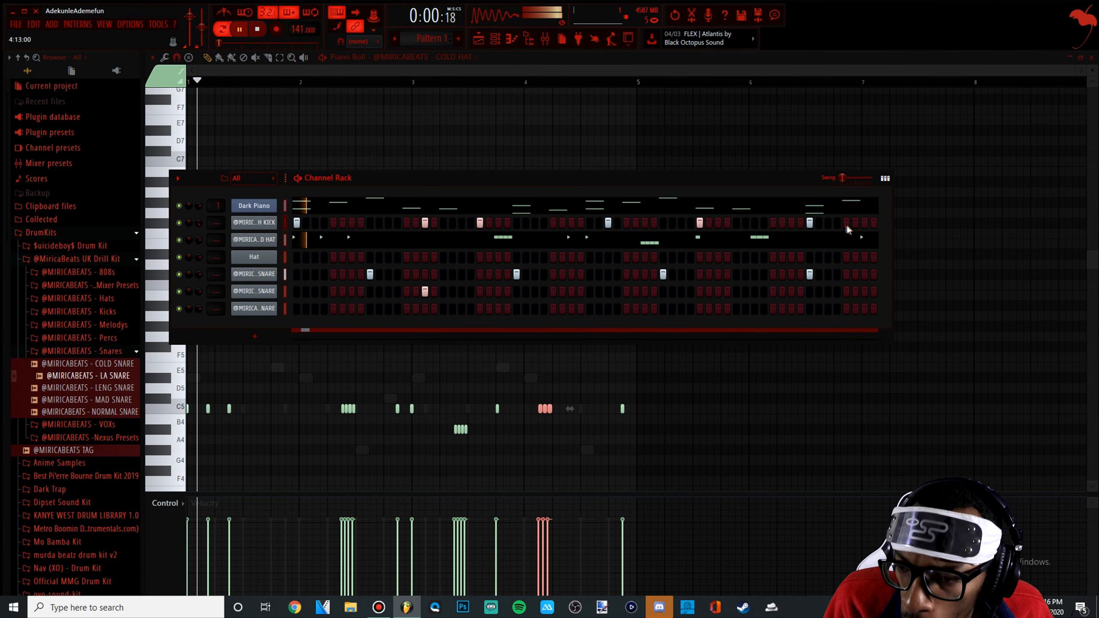
left_click(846, 223)
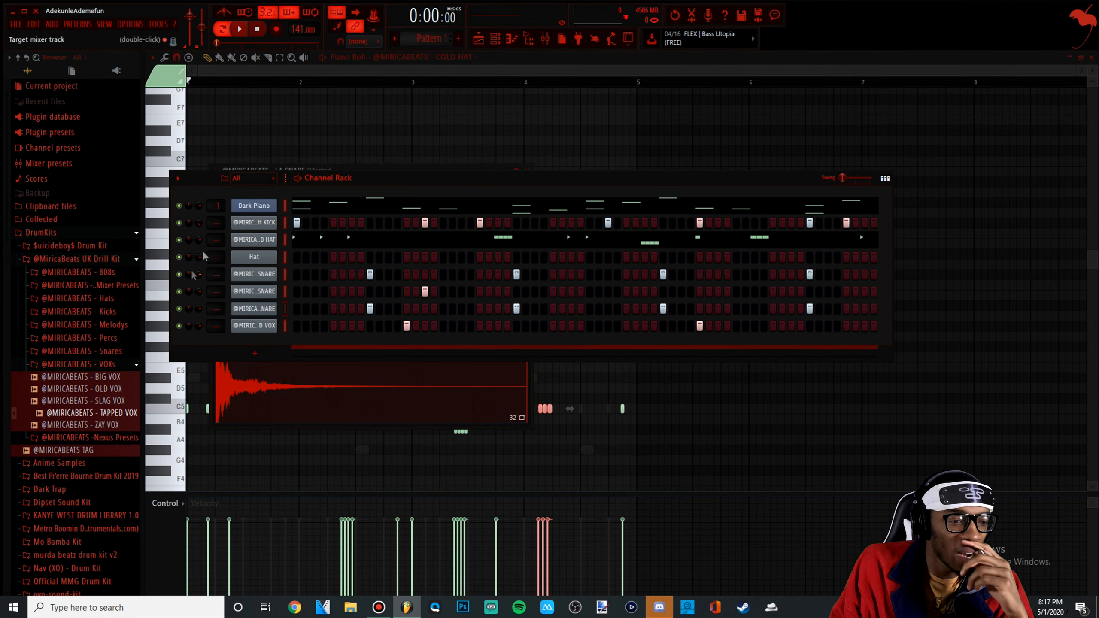
- Add DEAD 808 from the kit's 808s as a new channel below the piano and close its sample settings
left_click(49, 273)
left_click_drag(75, 295, 288, 373)
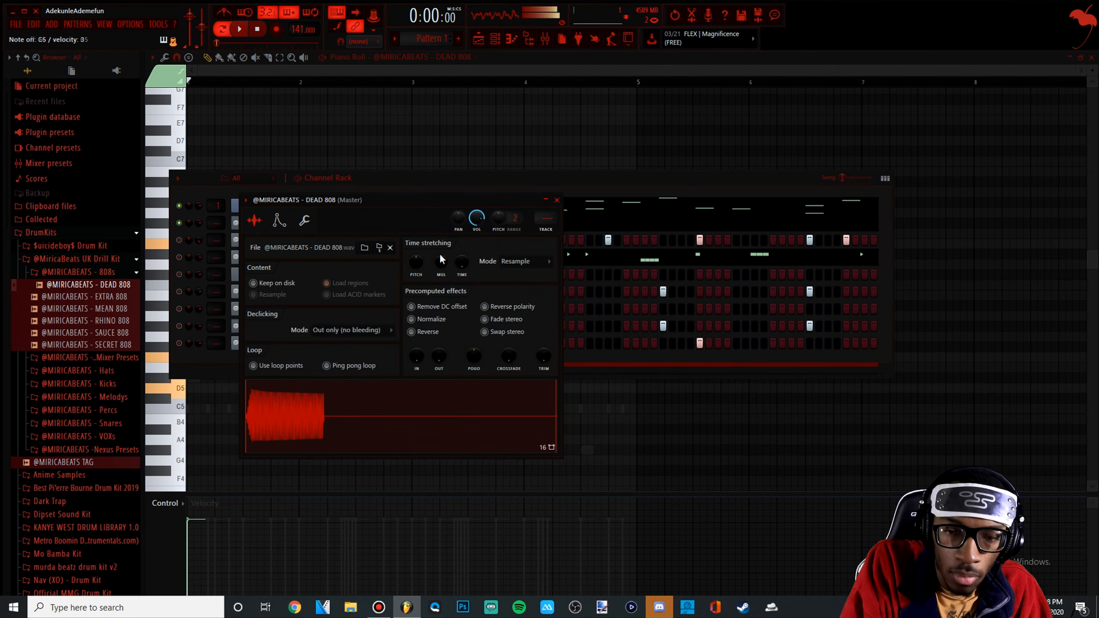
left_click(557, 199)
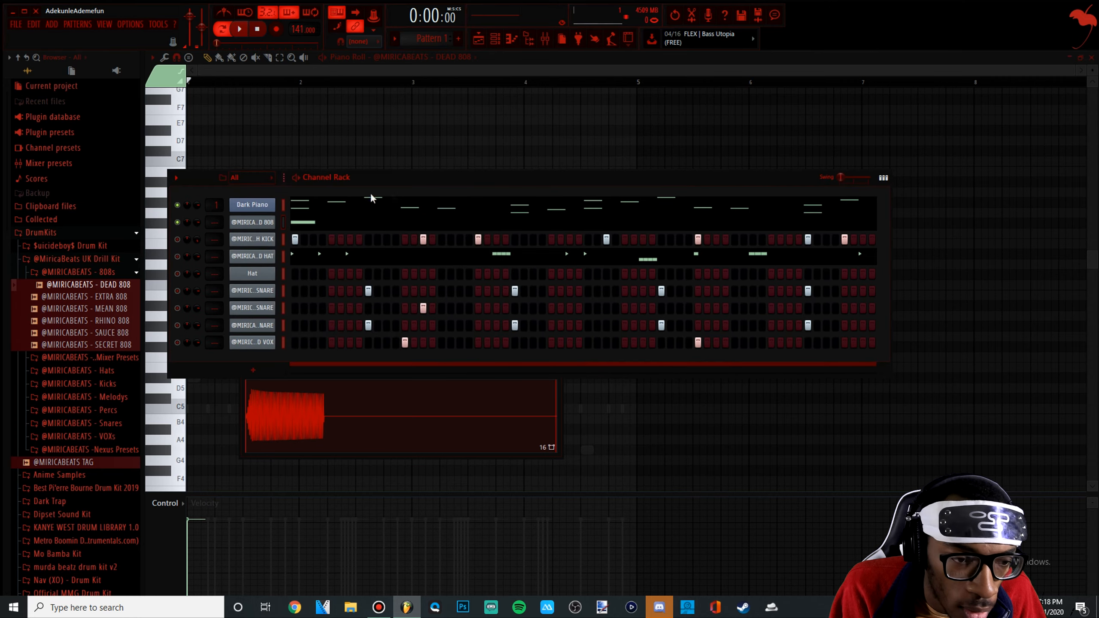
- Start the 808 line in the piano roll with two D#6 notes, each 5 steps 16 ticks long, at 1:01 and 1:07
left_click(302, 225)
key("space")
left_click(330, 222)
key("space")
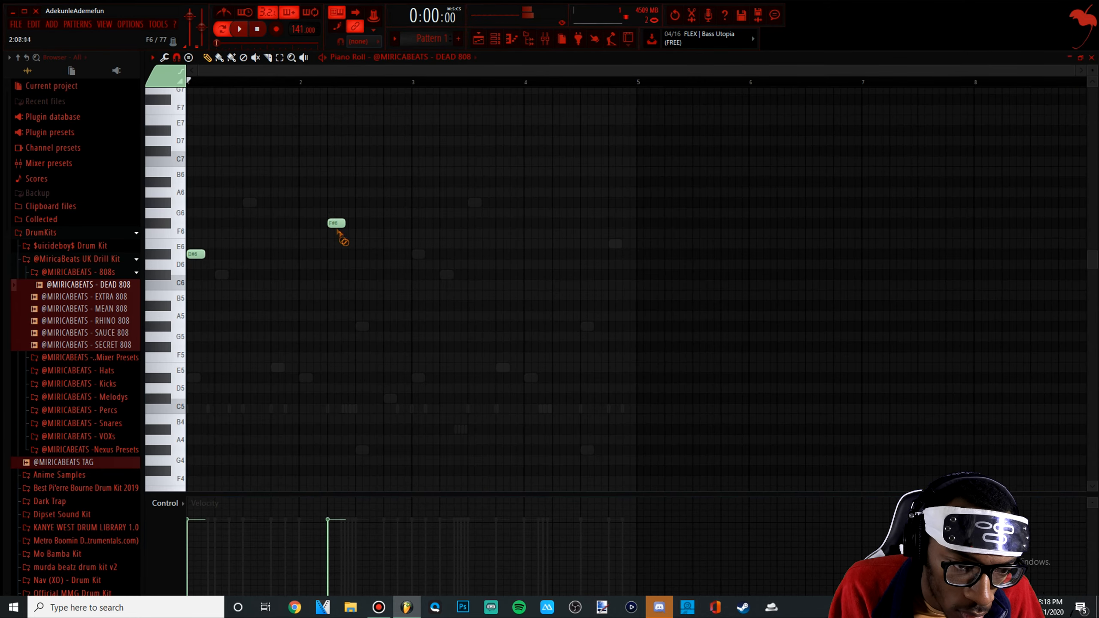
mouse_move(204, 253)
left_mouse_down()
mouse_move(238, 256)
mouse_move(223, 257)
left_mouse_up()
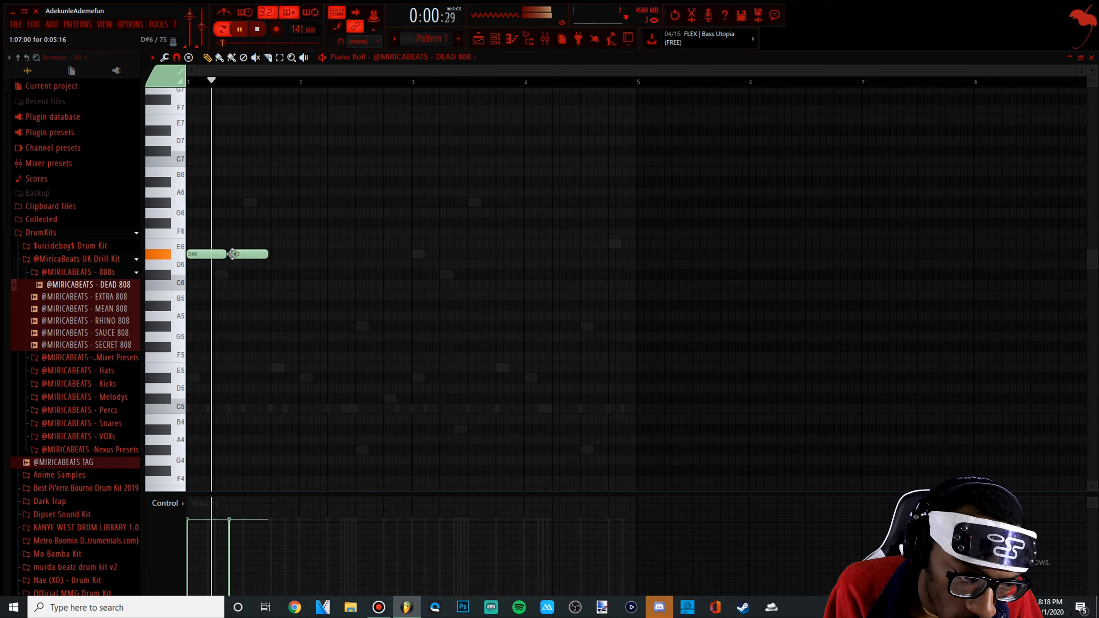
- Add two G#5 808 notes of the same length at 1:13 and 2:03
left_click_drag(270, 280, 270, 323)
key("space")
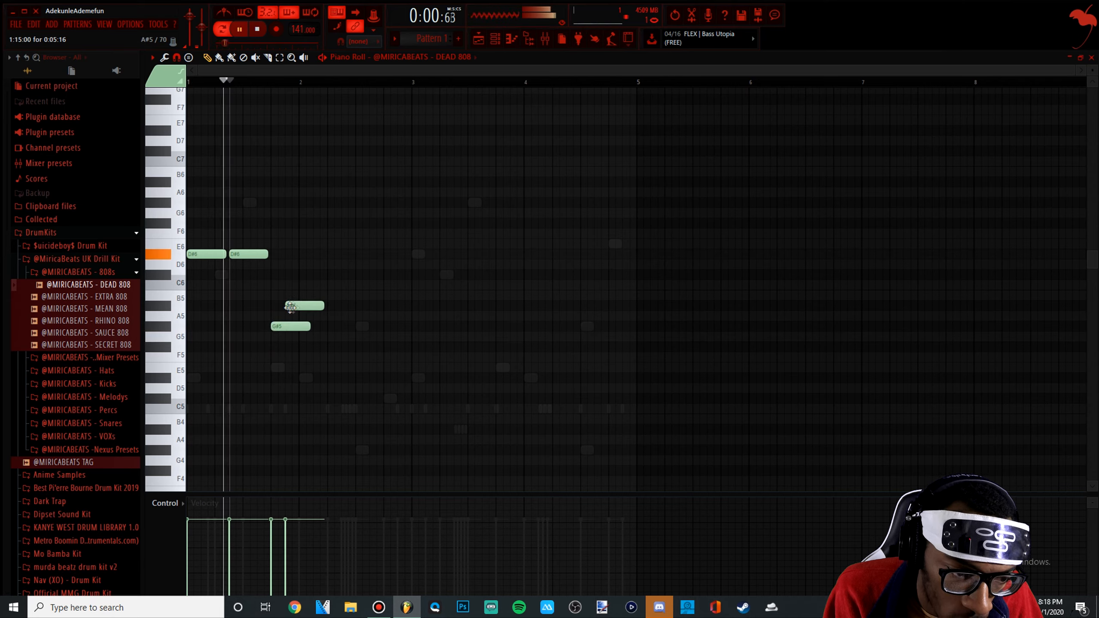
left_click(323, 328)
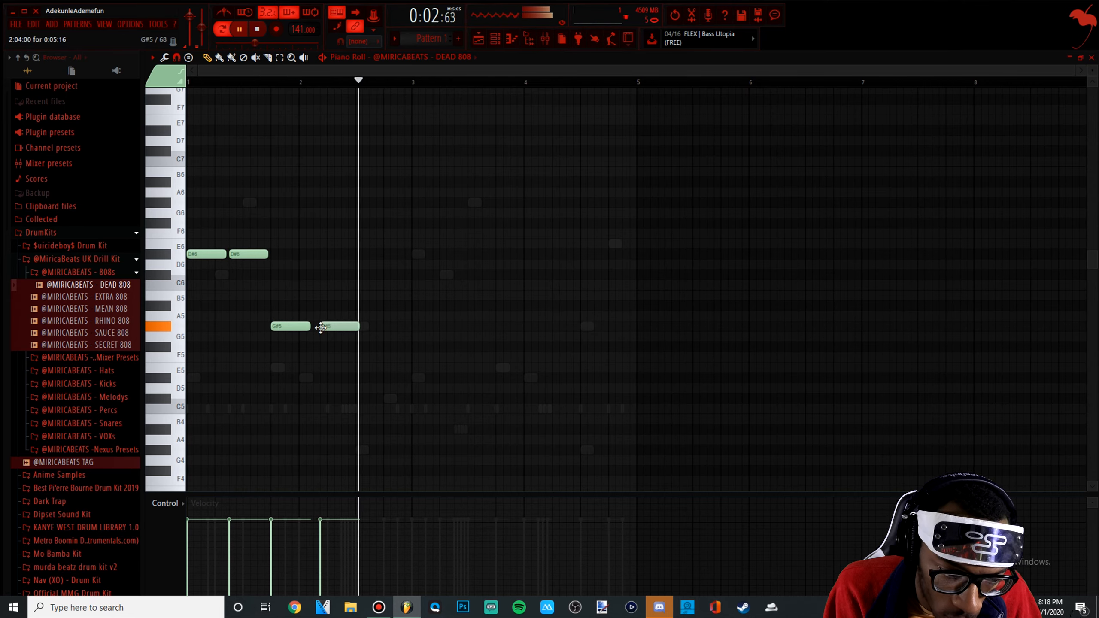
left_click_drag(323, 327, 312, 329)
key("space")
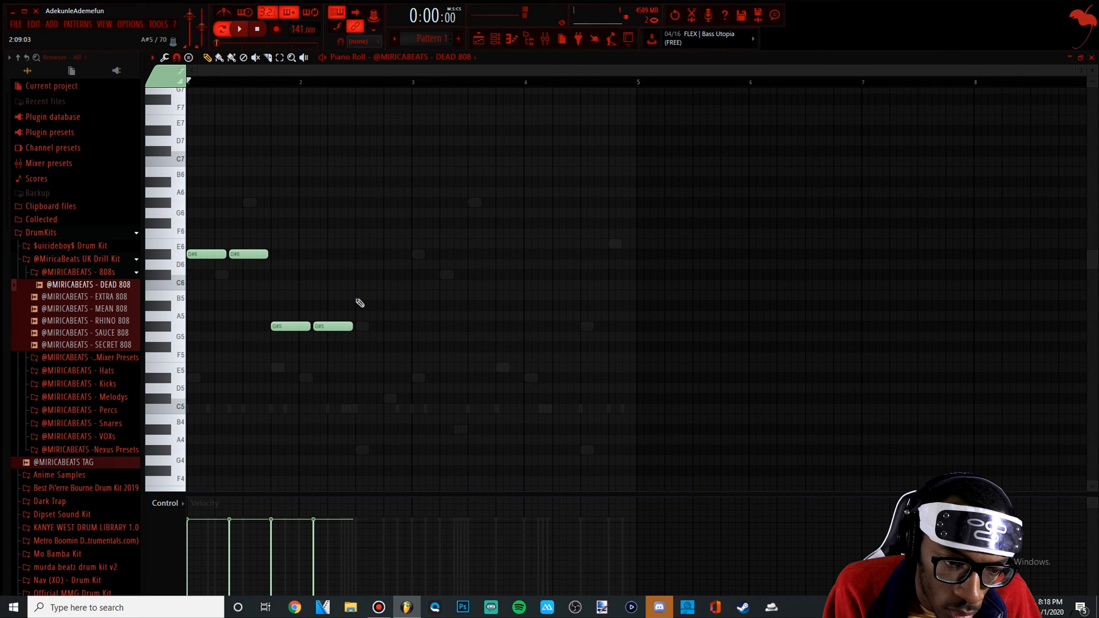
- Try a B6 note at 2:06 and an E6 note at 2:11 in the 808 line and play the pattern
left_click_drag(348, 286, 338, 233)
left_click_drag(334, 218, 335, 178)
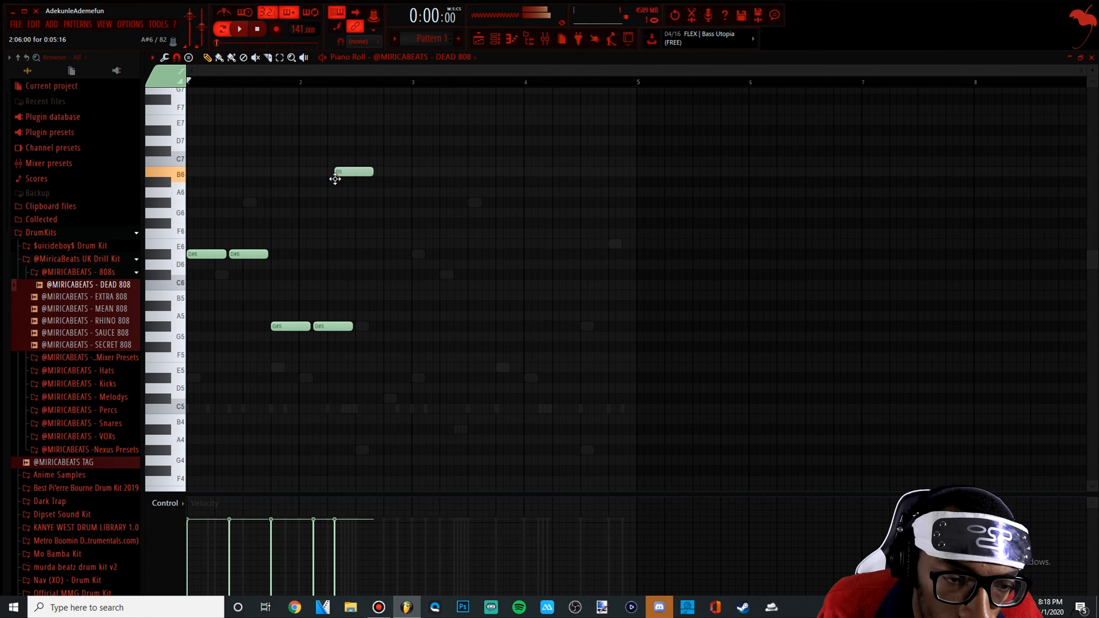
left_click_drag(373, 293, 371, 243)
key("space")
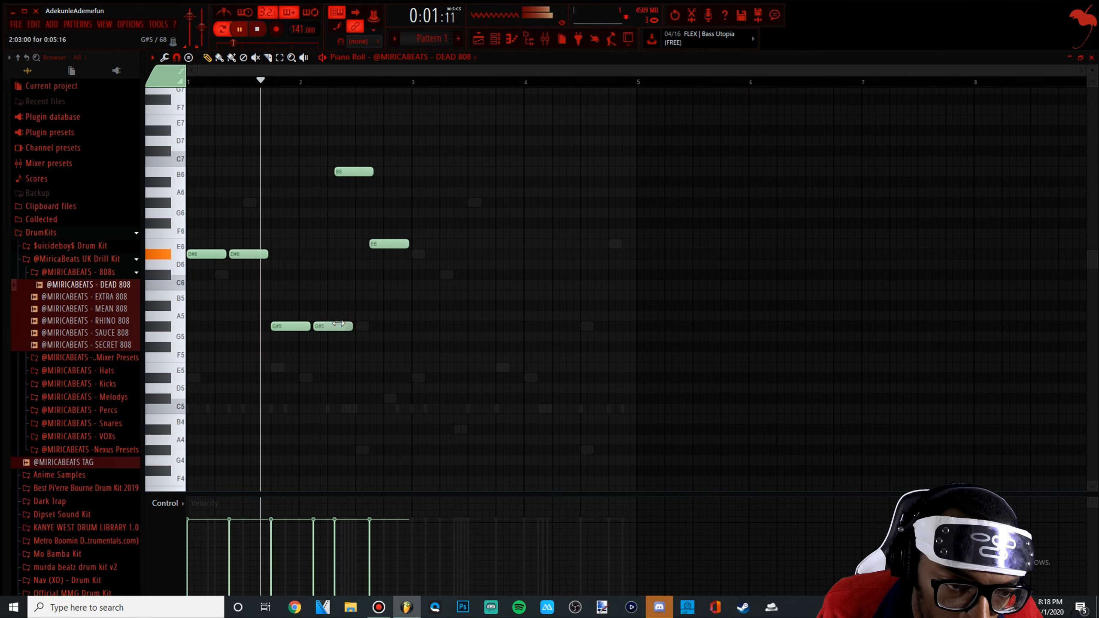
- Shorten the second G#5 note to 1 step 16 ticks and add a C#6 note of the same length at 2:05
left_click_drag(352, 326, 323, 322)
key("space")
left_click(333, 172)
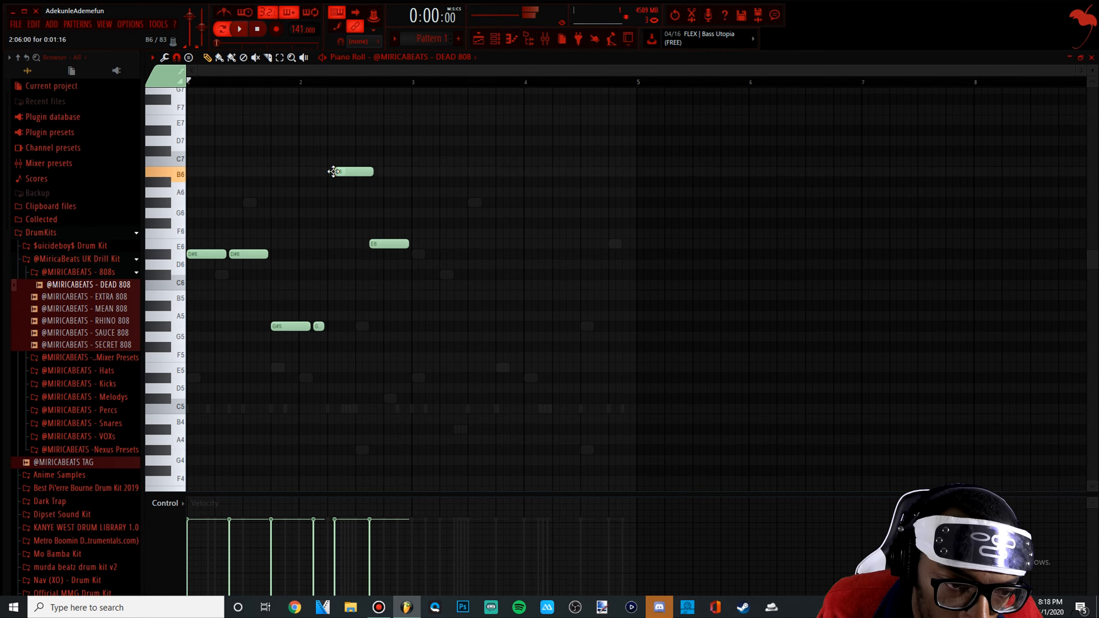
left_click_drag(325, 164, 347, 166)
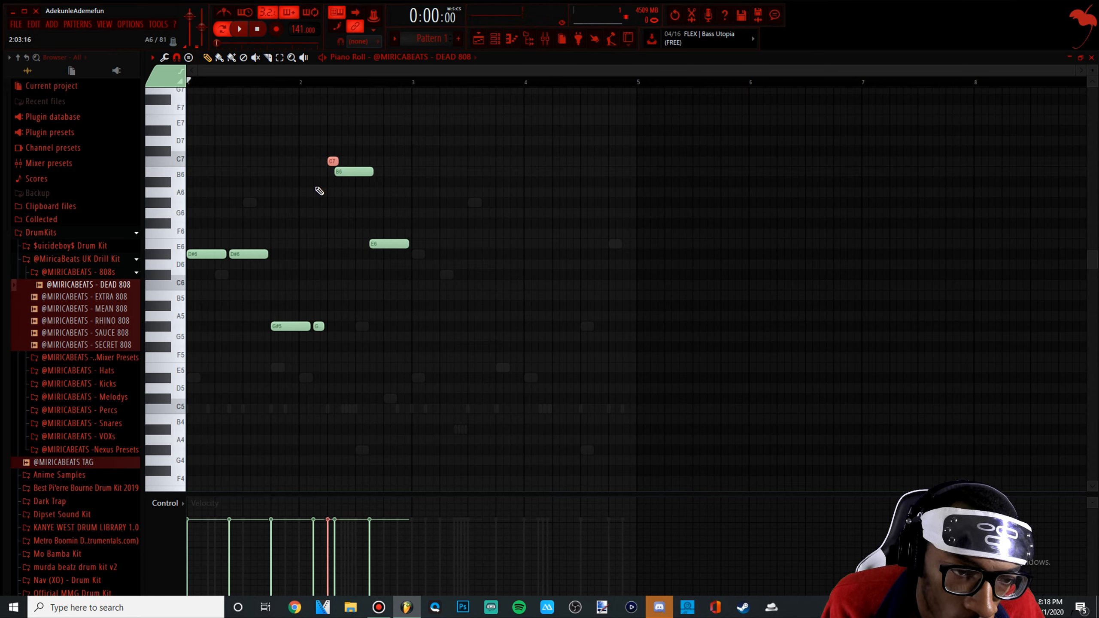
key("space")
key("shift+Up")
key("space")
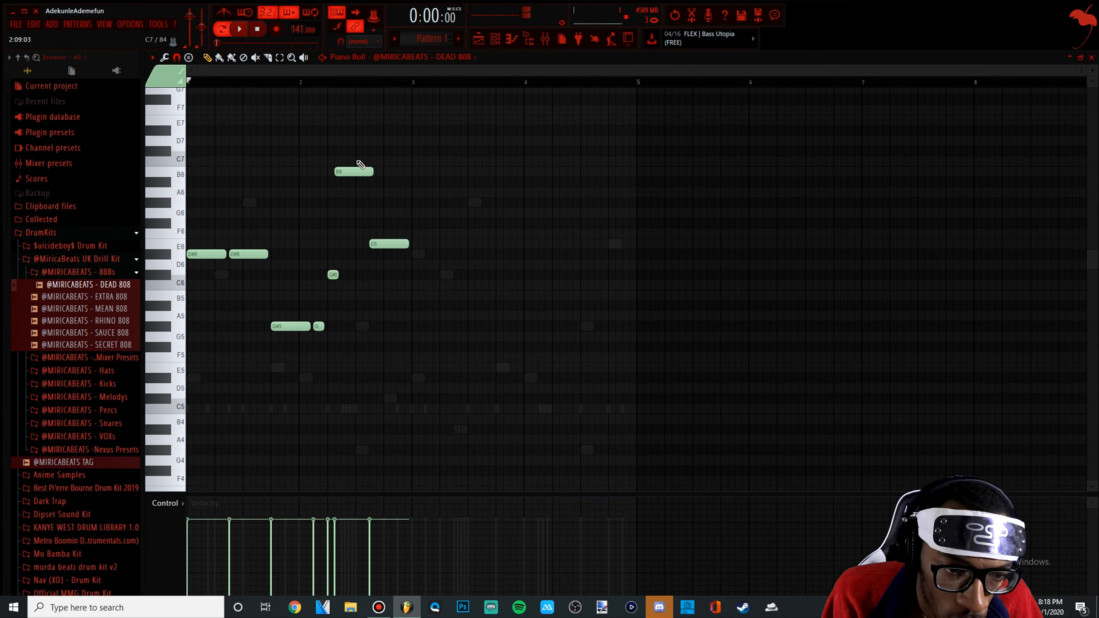
- Delete the B6 and E6 notes from the 808 line and play the pattern
right_click(360, 170)
right_click(388, 244)
key("space")
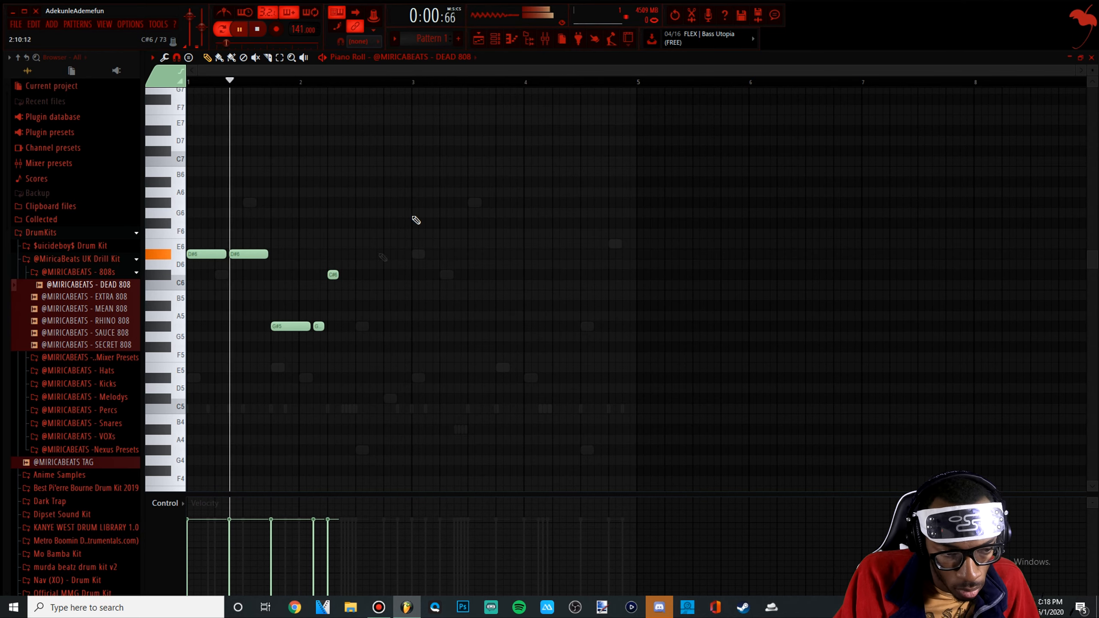
key("space")
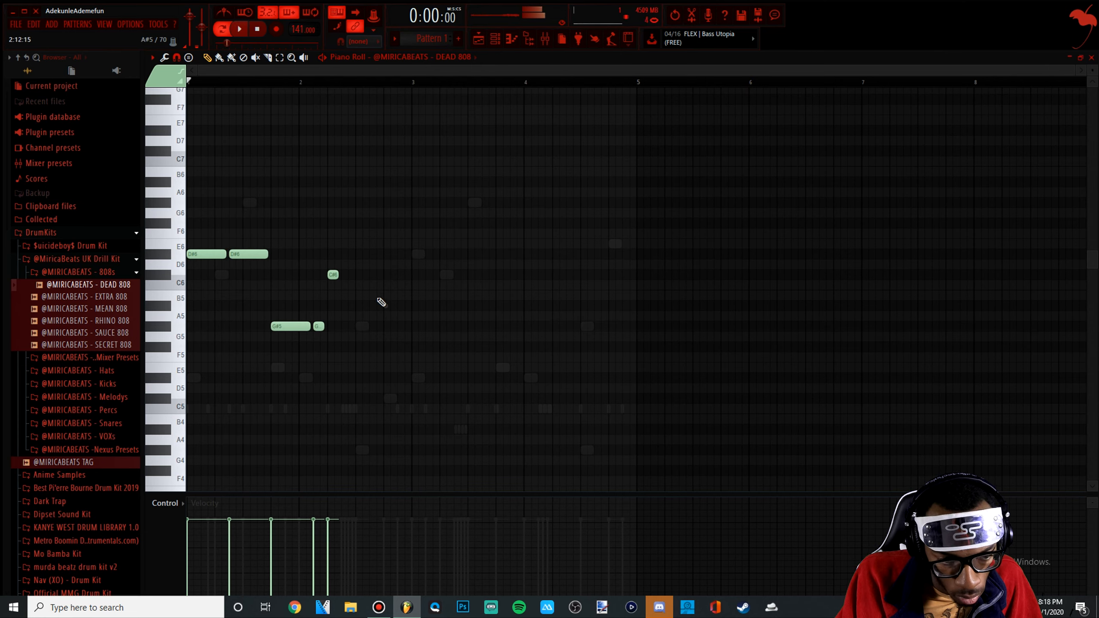
- Add short G#5 and C#6 notes at 2:09 and 2:13 and raise them, together with the 2:05 note, by an octave
mouse_move(354, 327)
left_mouse_down()
mouse_move(358, 291)
mouse_move(353, 327)
left_mouse_up()
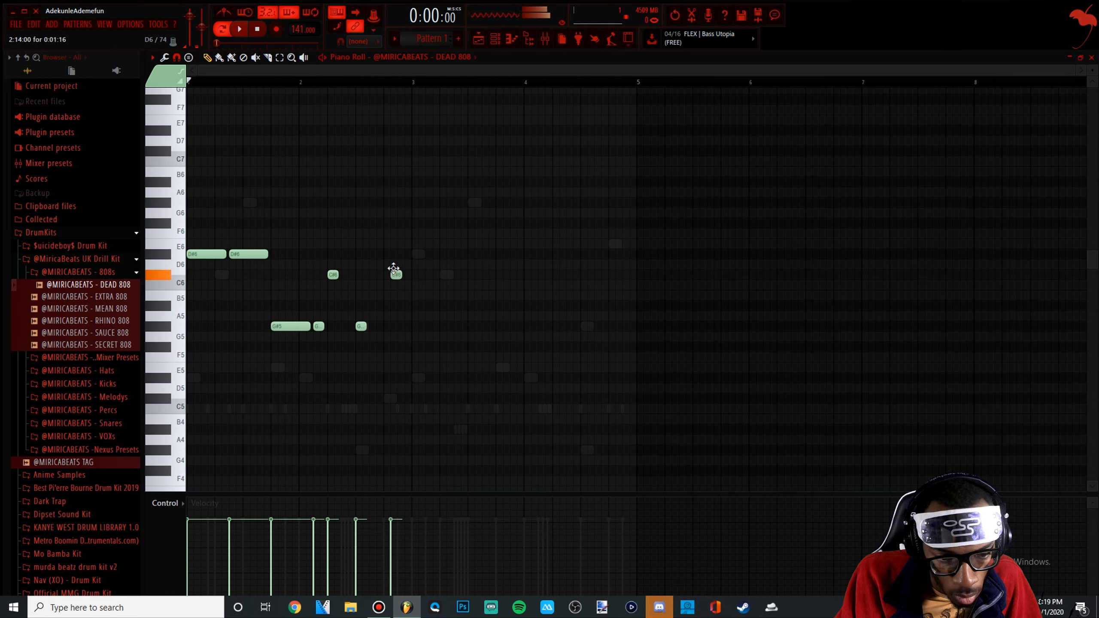
left_click_drag(421, 351, 340, 243)
key("space")
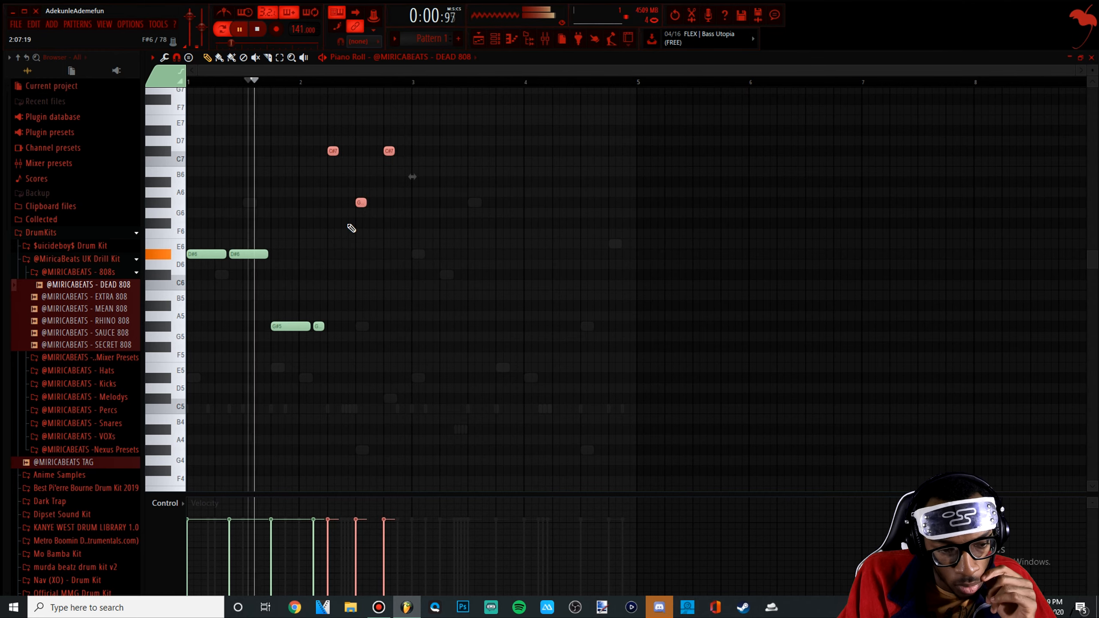
- Add an A#6 note at 2:14 and raise the four high 808 notes by an octave
key("space")
left_click(388, 234)
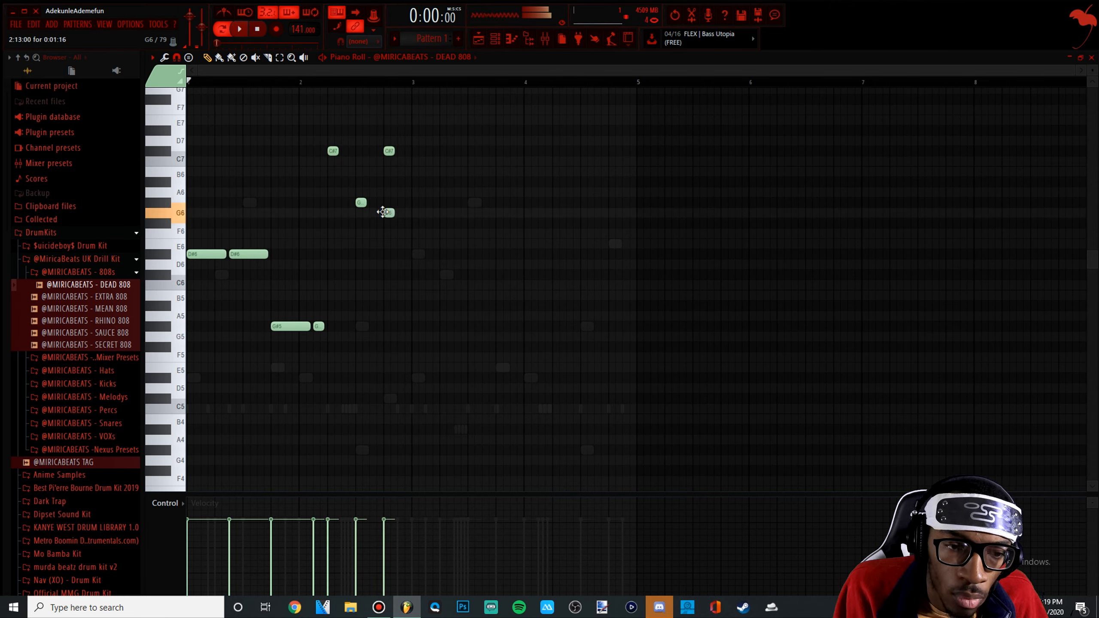
left_click_drag(382, 211, 390, 181)
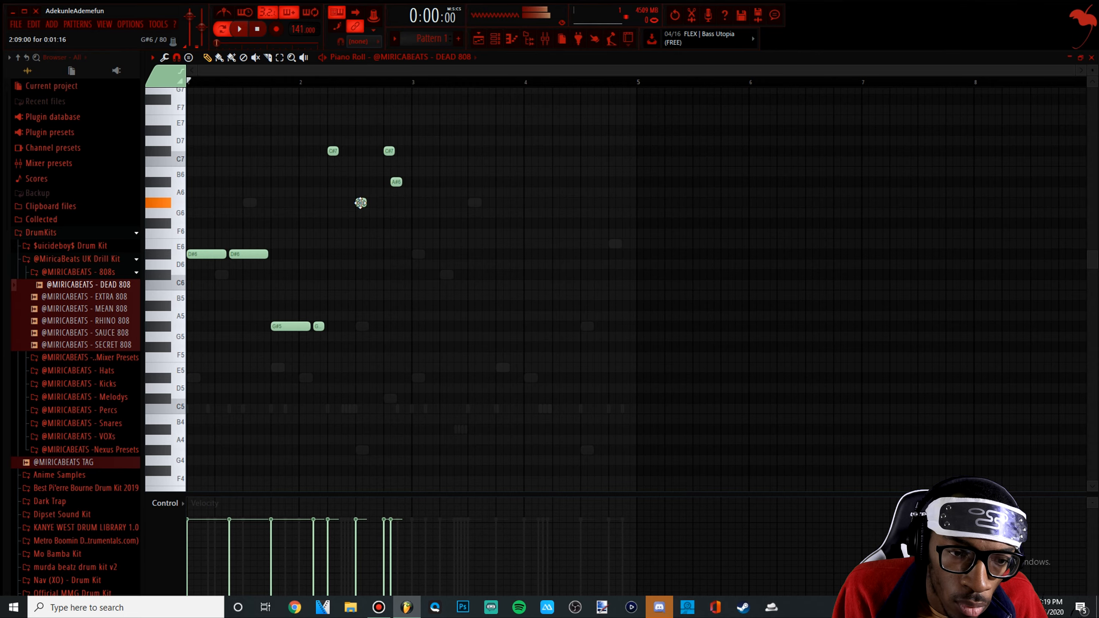
left_click_drag(380, 213, 307, 115)
key("ctrl+Up")
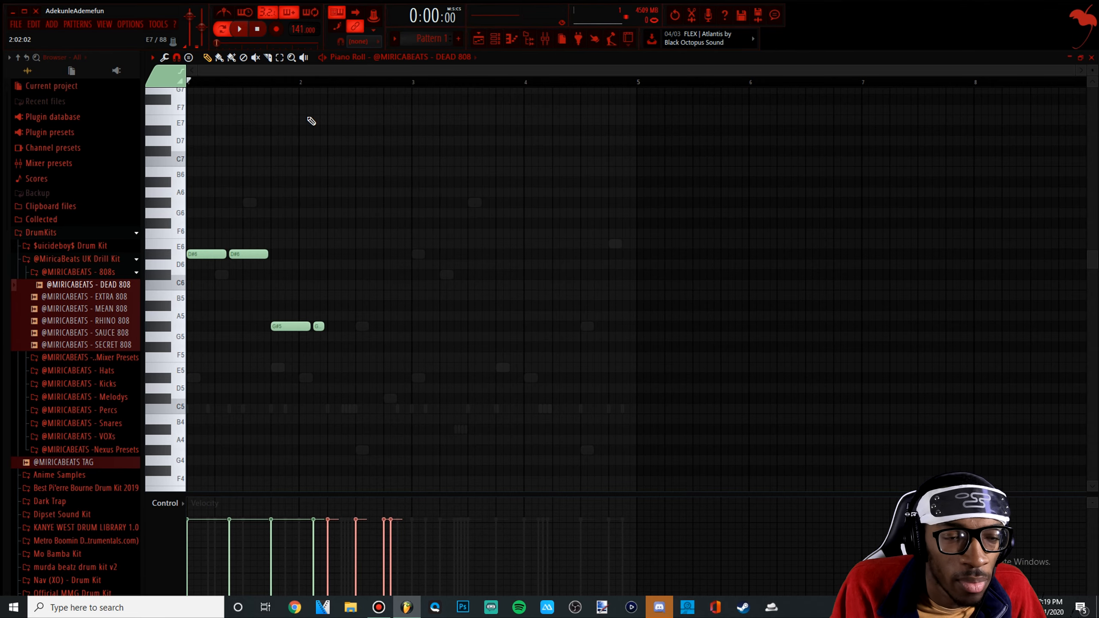
- Delete the 808 notes at 2:13 and 2:14, change the 2:09 note to A#7 and play from bar 2
scroll(307, 115, "up", 4)
left_click(390, 234)
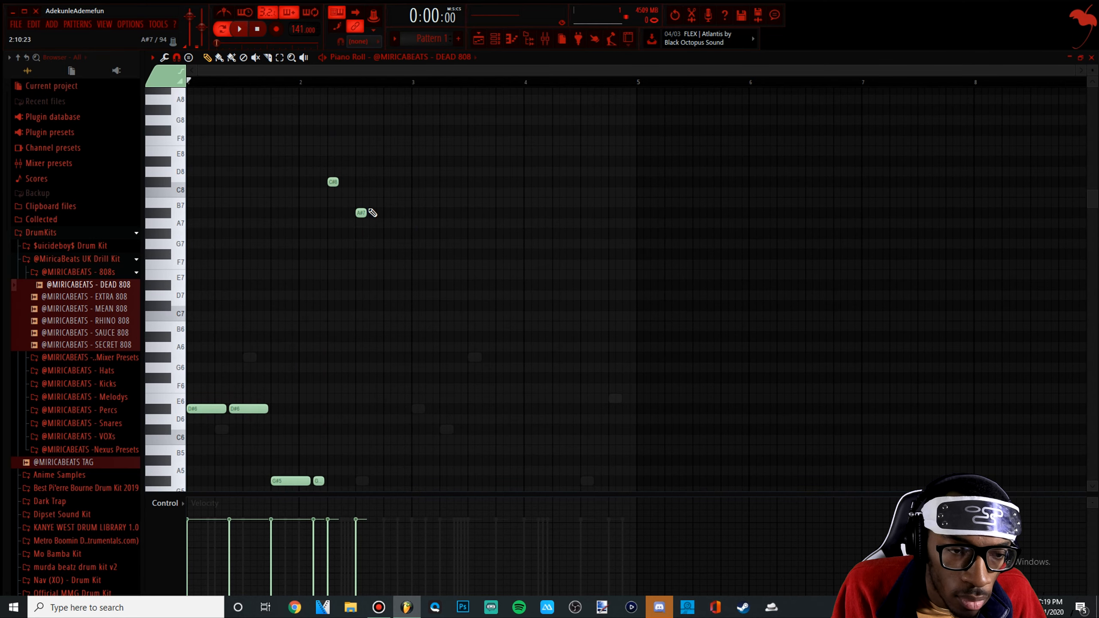
key("space")
left_click(298, 81)
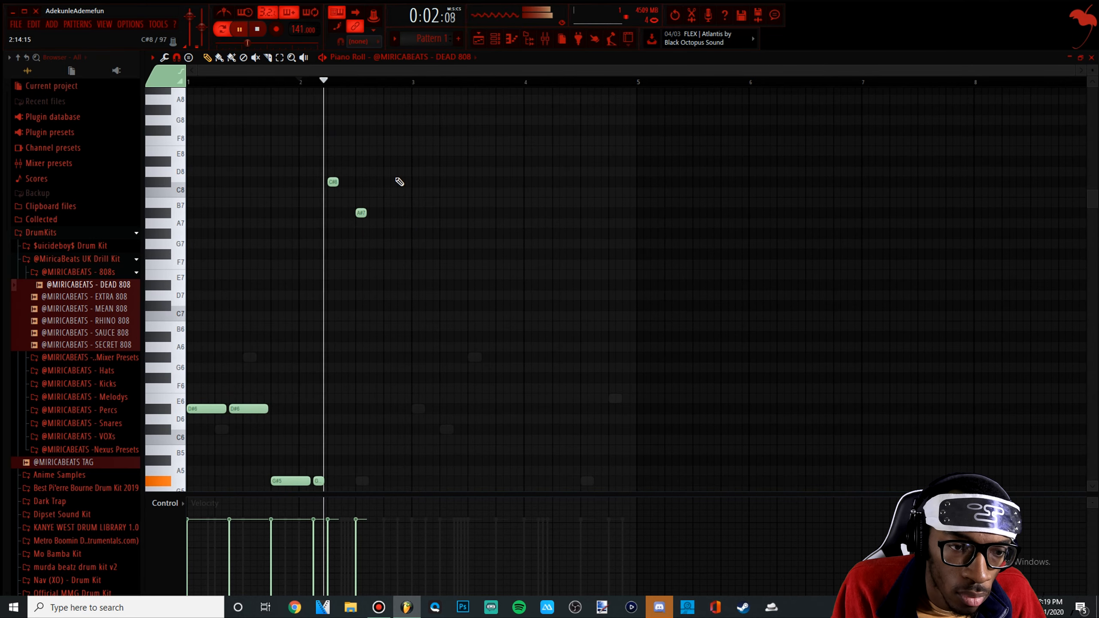
key("space")
- Add a short note at 2:07, bring the three high notes down to C#7, A6 and G#6, and play the 808 line
left_click(342, 223)
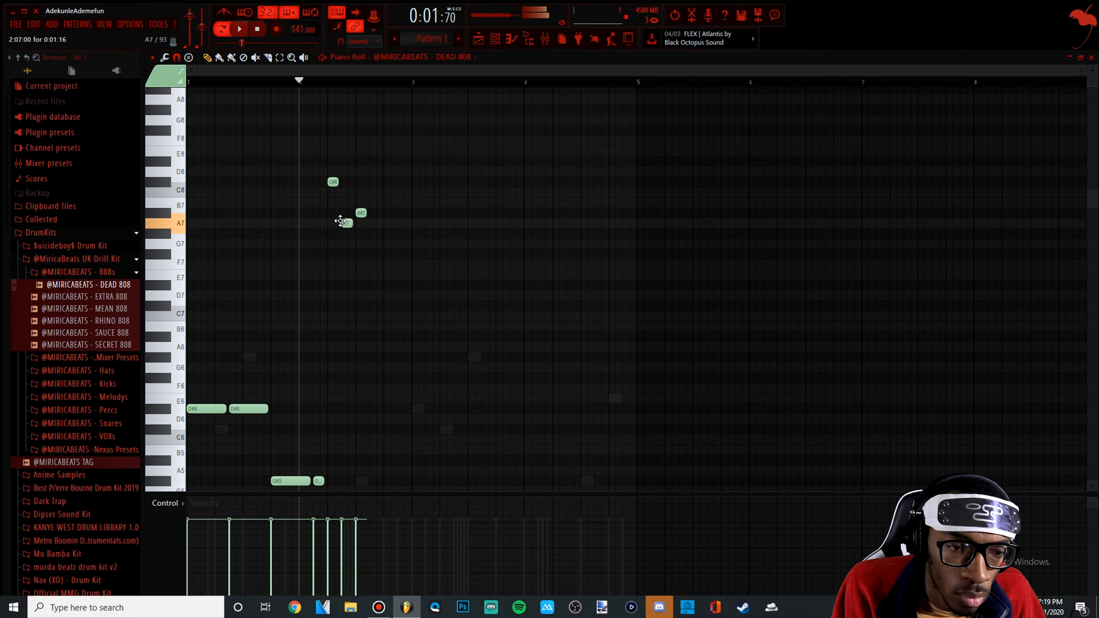
key("space")
key("space")
left_click_drag(398, 290, 312, 184)
key("ctrl+Down")
key("space")
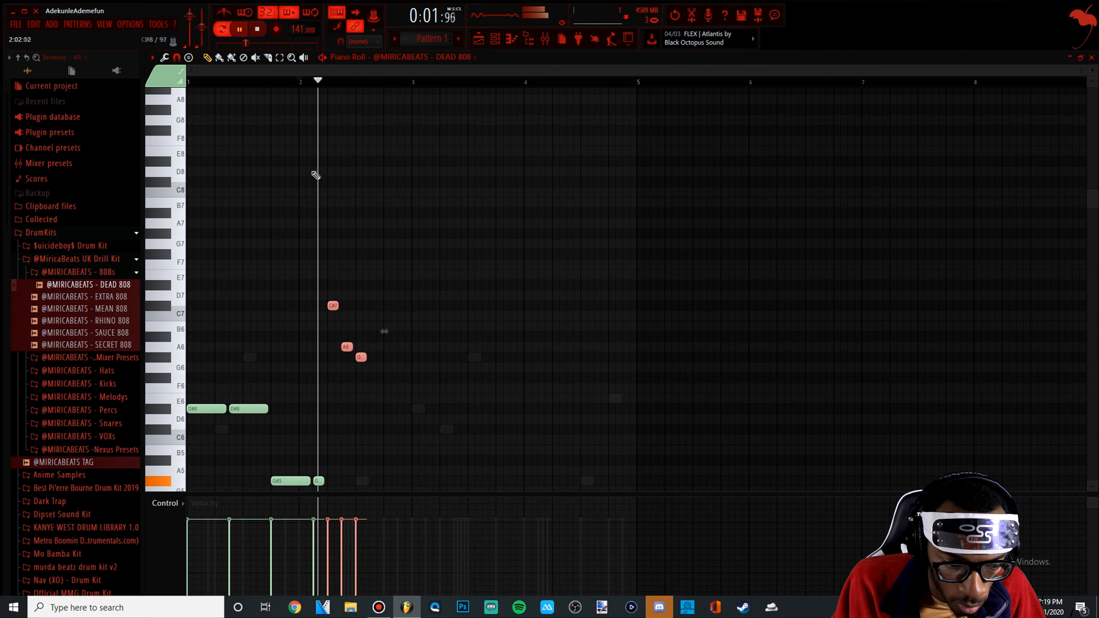
key("space")
left_click(252, 86)
key("space")
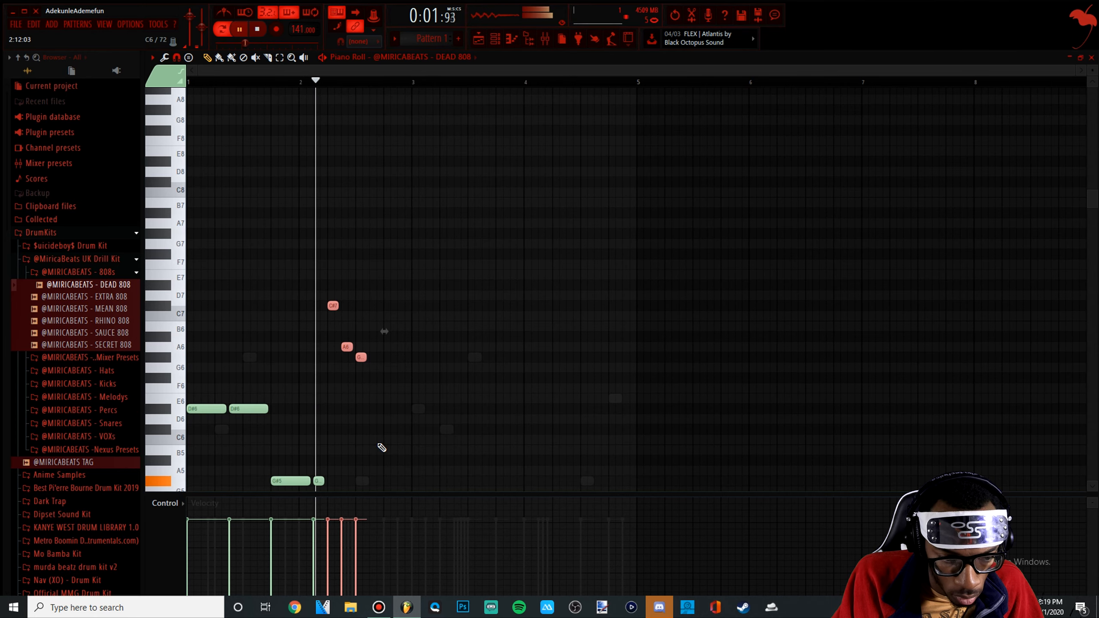
key("space")
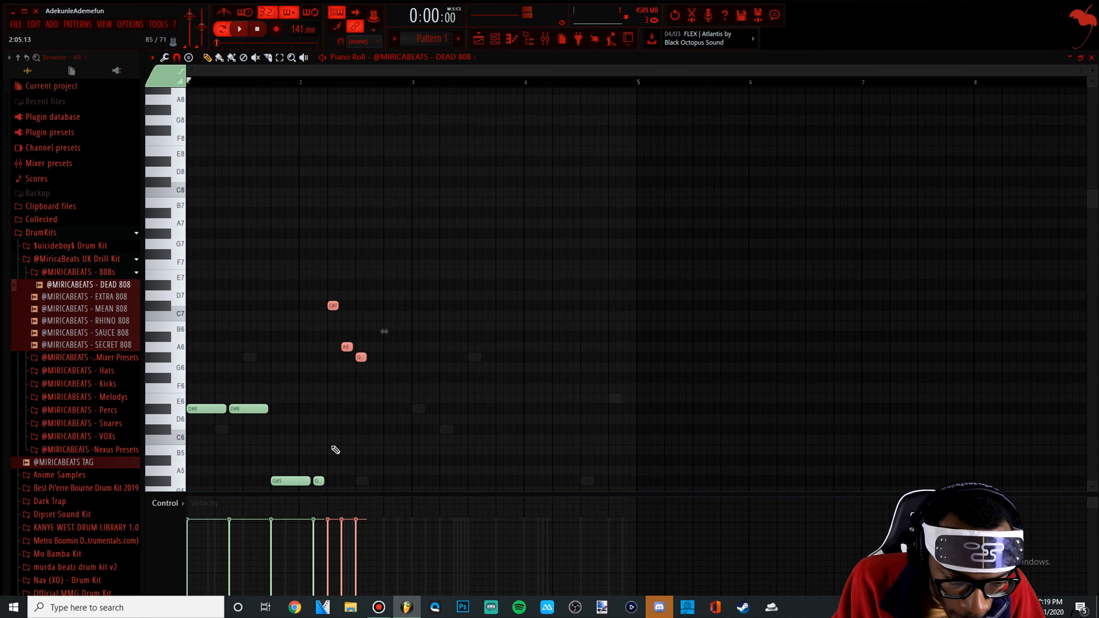
- Add a short G#5 note at 2:05 below the C#7 note and play the pattern
scroll(348, 422, "down", 2)
scroll(345, 419, "up", 4)
scroll(346, 419, "up", 3)
scroll(355, 380, "down", 3)
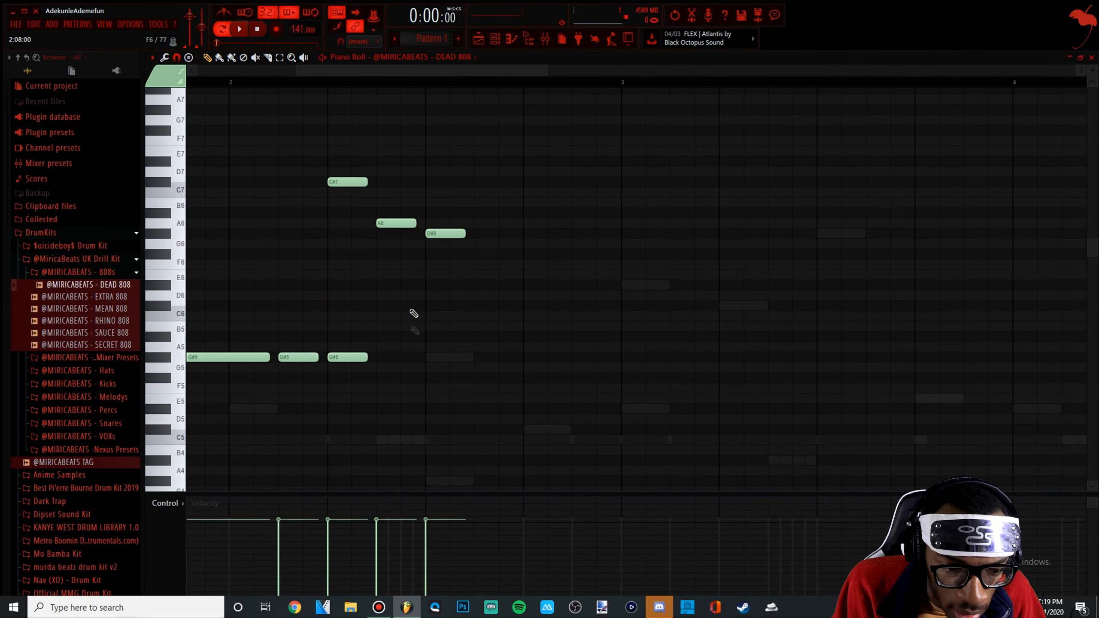
key("space")
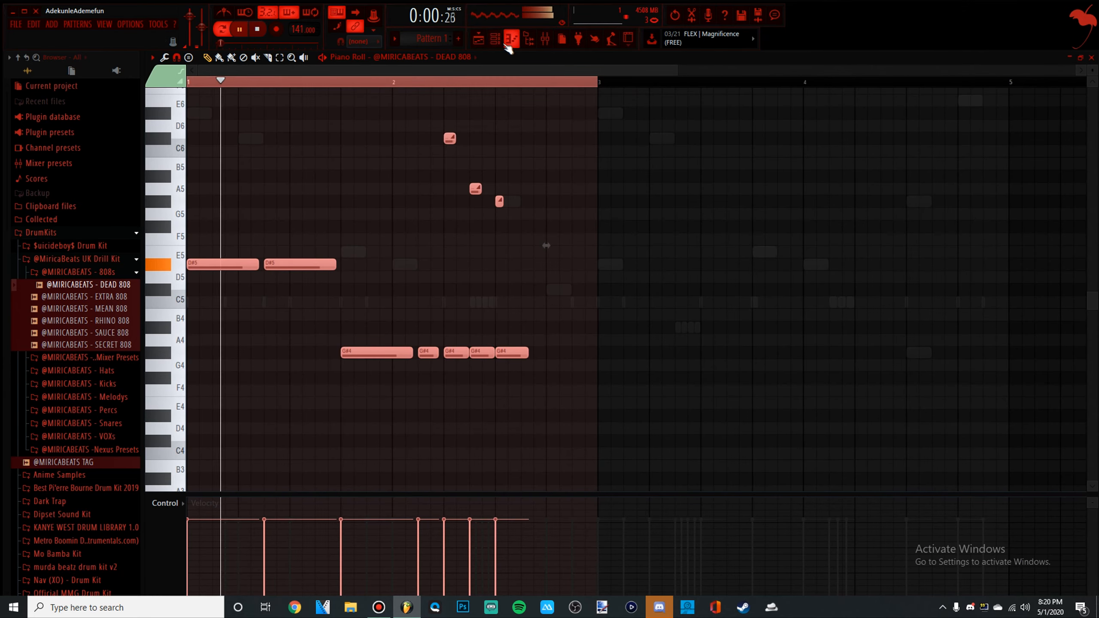
- Return to the channel rack and delete the G#5 note at 2:09 in the Dark Piano part
left_click(495, 39)
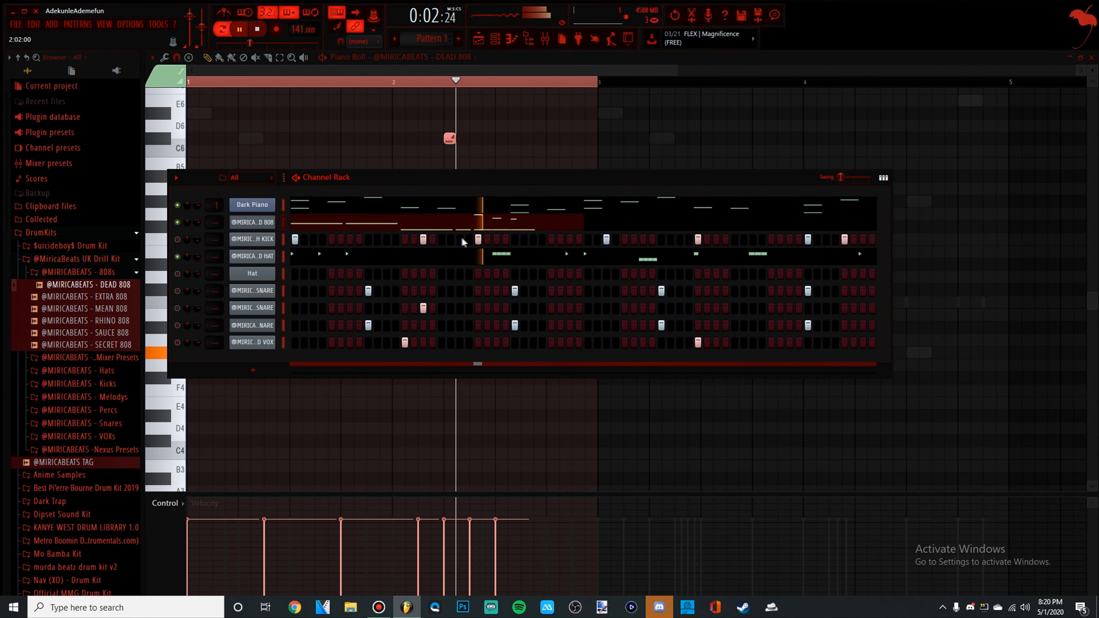
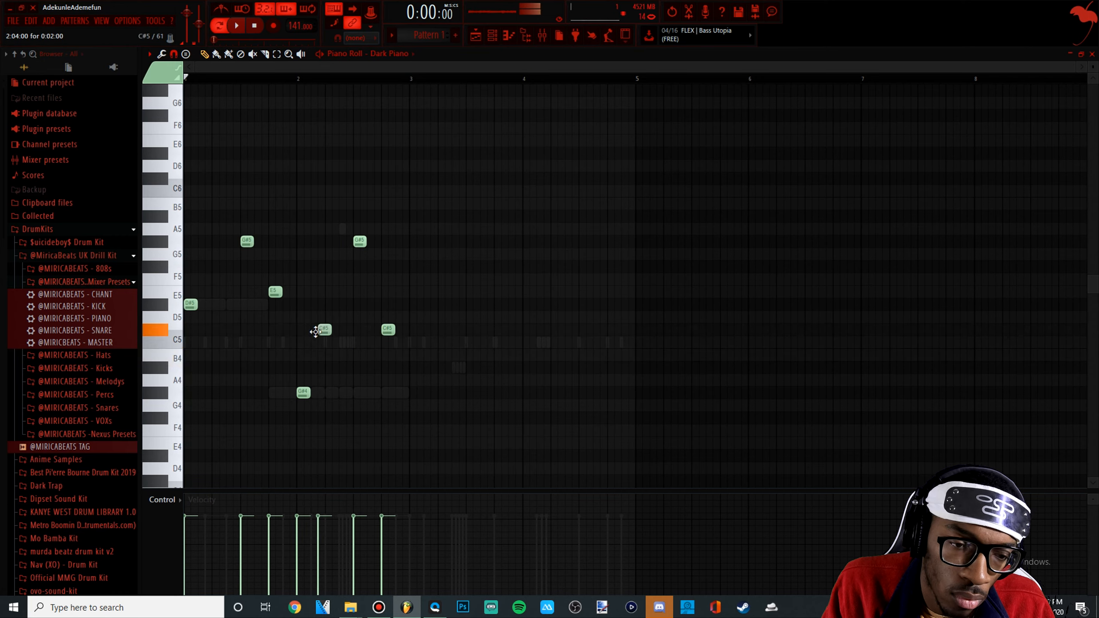
right_click(362, 240)
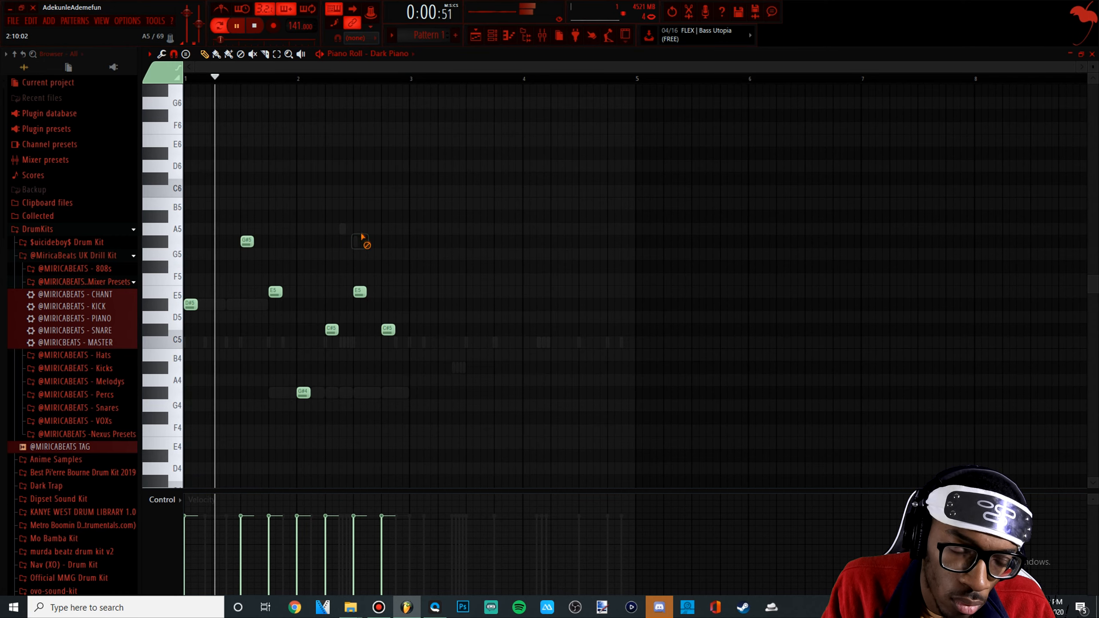
- Delete the Dark Piano C#5 note at 2:13, shift the remaining C#5 and E5 notes to 2:09 and 2:13, and play
right_click(388, 329)
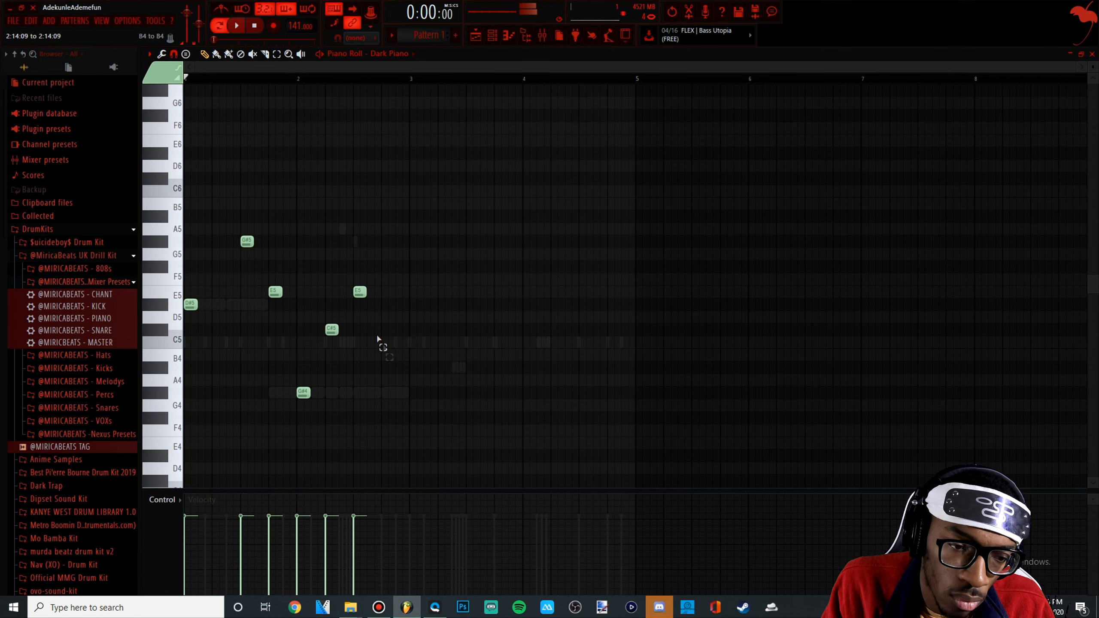
left_click_drag(391, 362, 324, 261)
left_click_drag(332, 328, 362, 326)
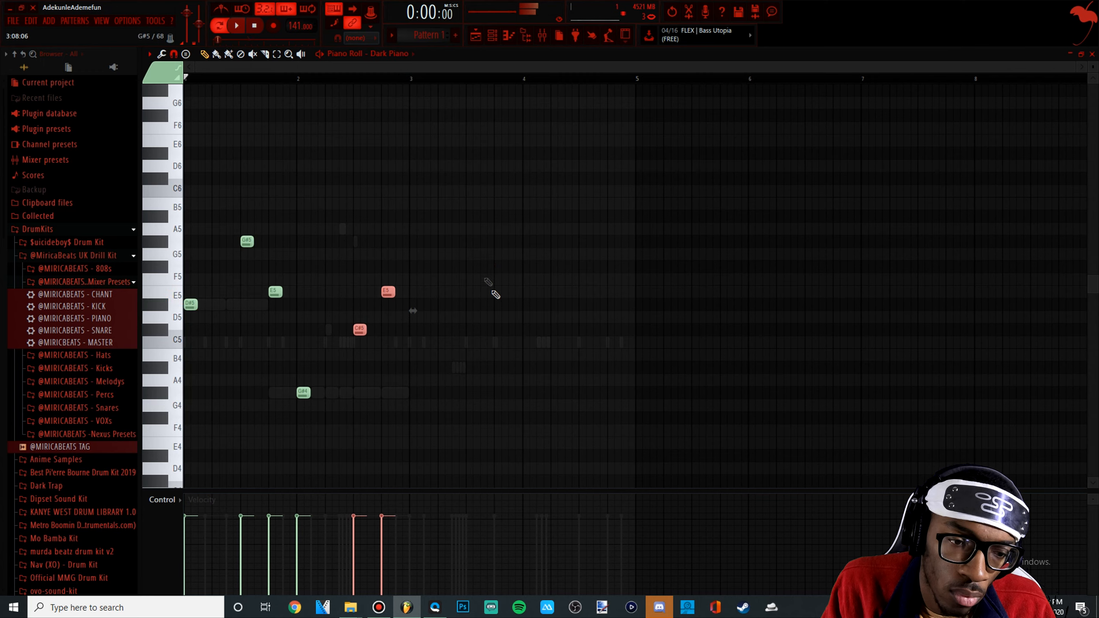
key("space")
- Try the whole Dark Piano melody one semitone lower, then restore its pitch
key("ctrl+a")
key("shift+Down")
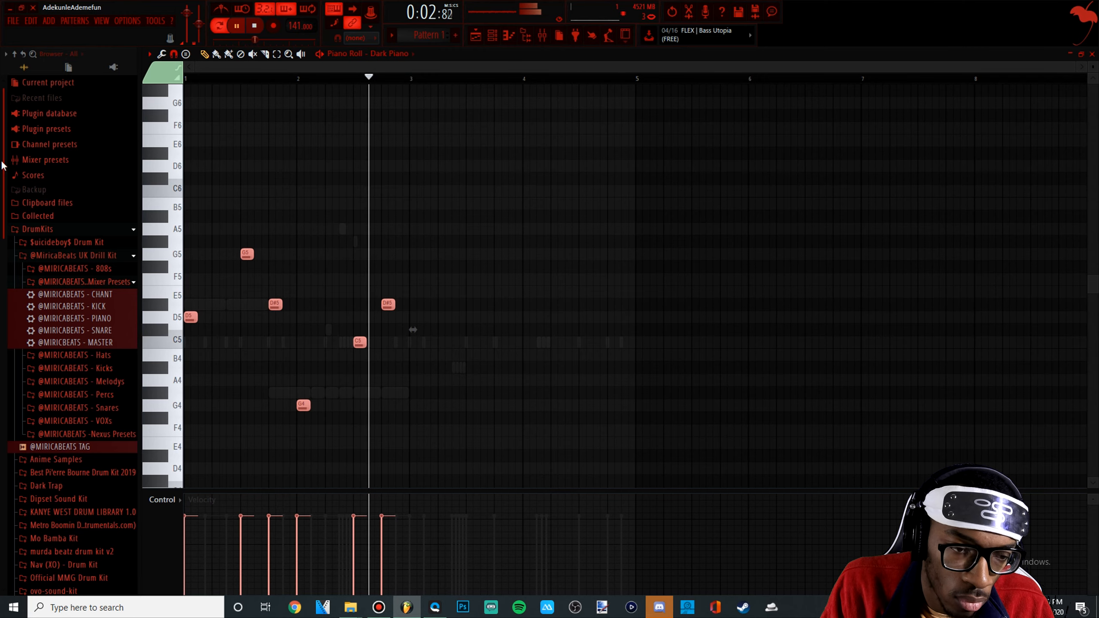
key("shift+Up")
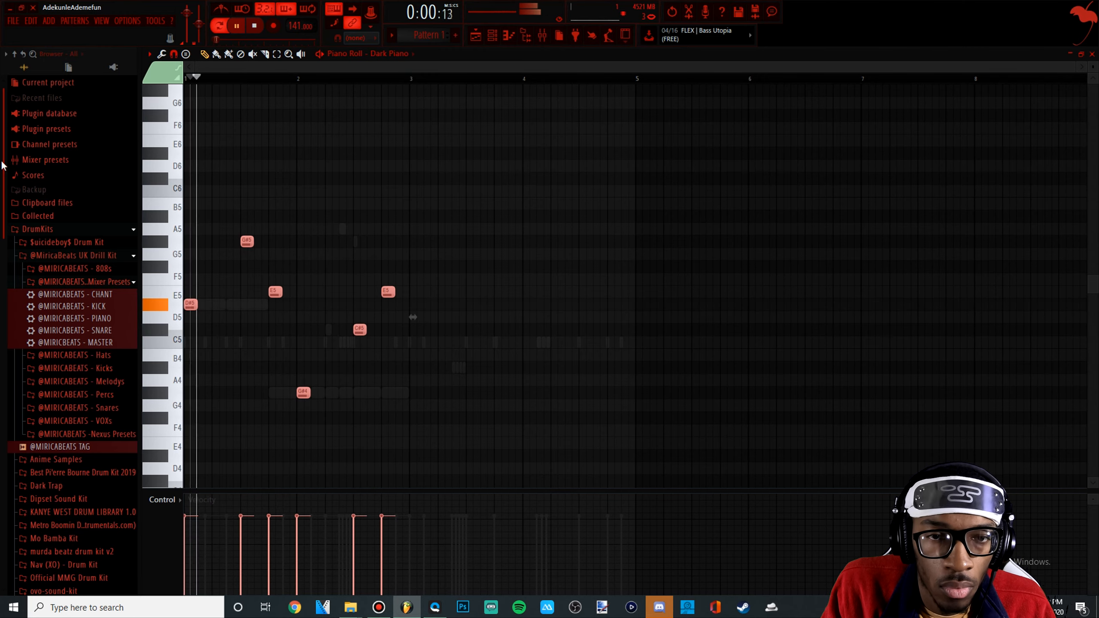
- Unmute the DEAD 808 channel and open its piano roll with bars 1 and 2 selected as the playback range
left_click(493, 36)
left_click(175, 219)
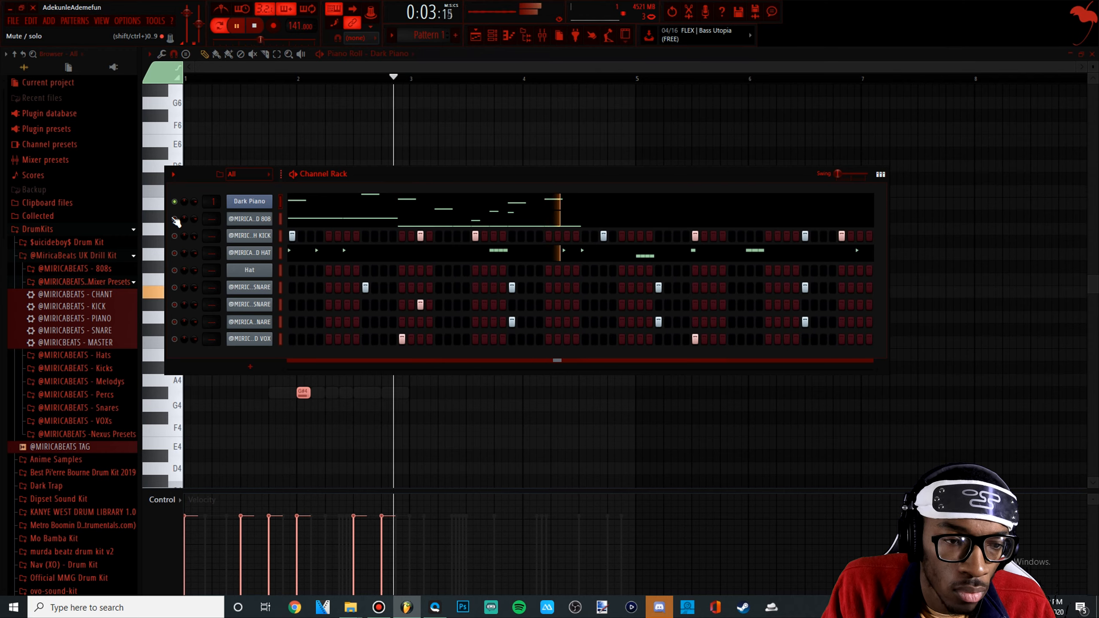
key("space")
left_click(322, 224)
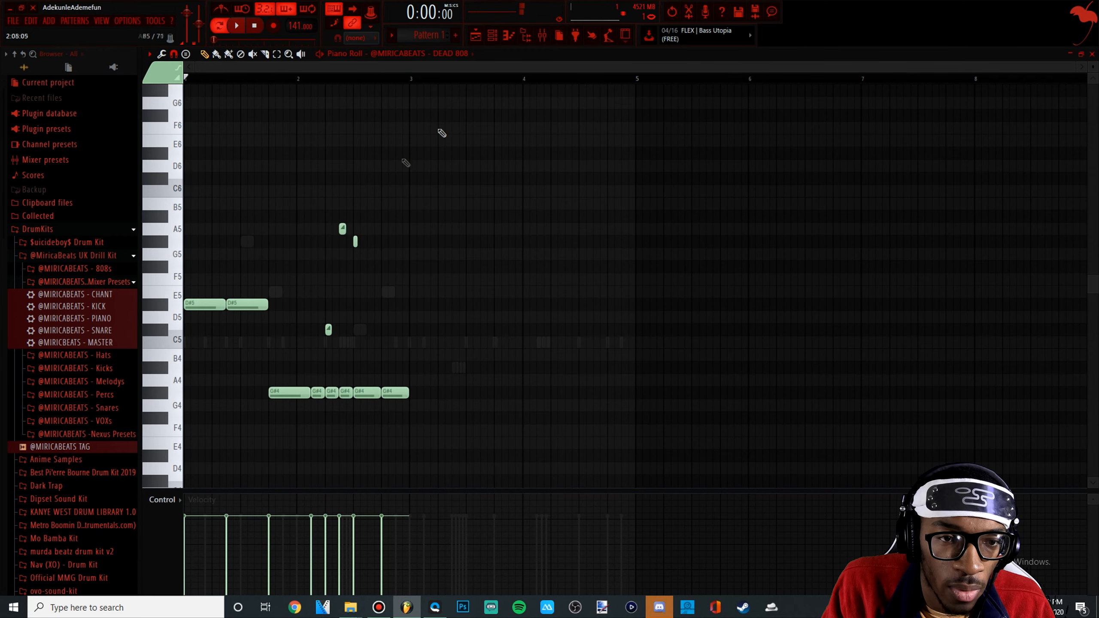
left_click_drag(411, 80, 165, 74)
- Try the two D#5 808 notes in bar 1 an octave lower, then restore their octave and play the loop
left_click_drag(186, 307, 297, 239)
key("ctrl+Down")
key("space")
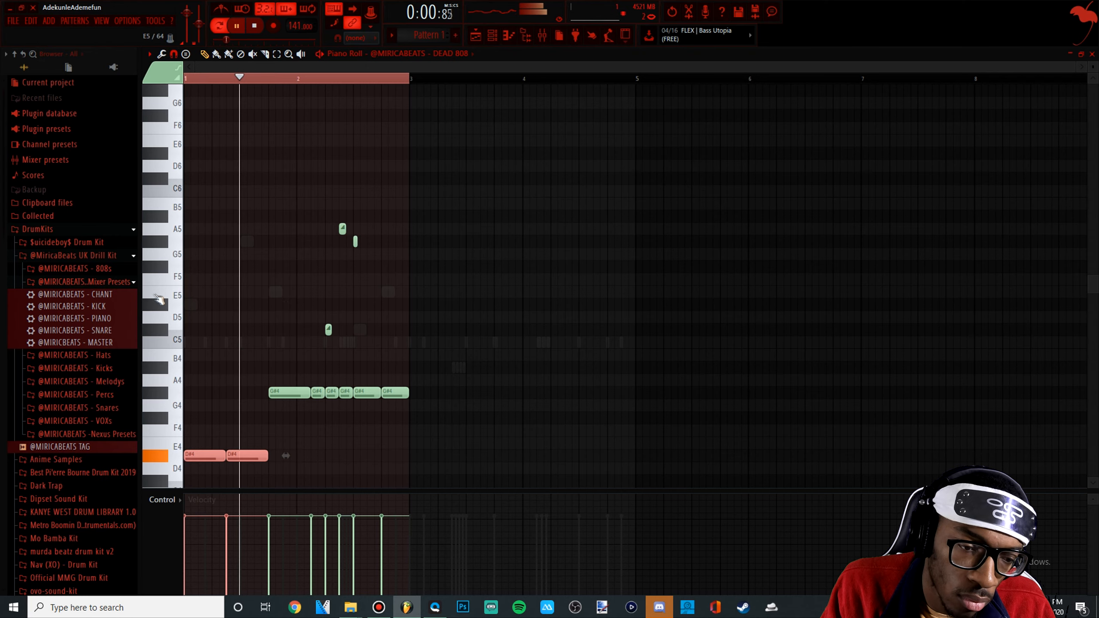
key("space")
key("ctrl+Up")
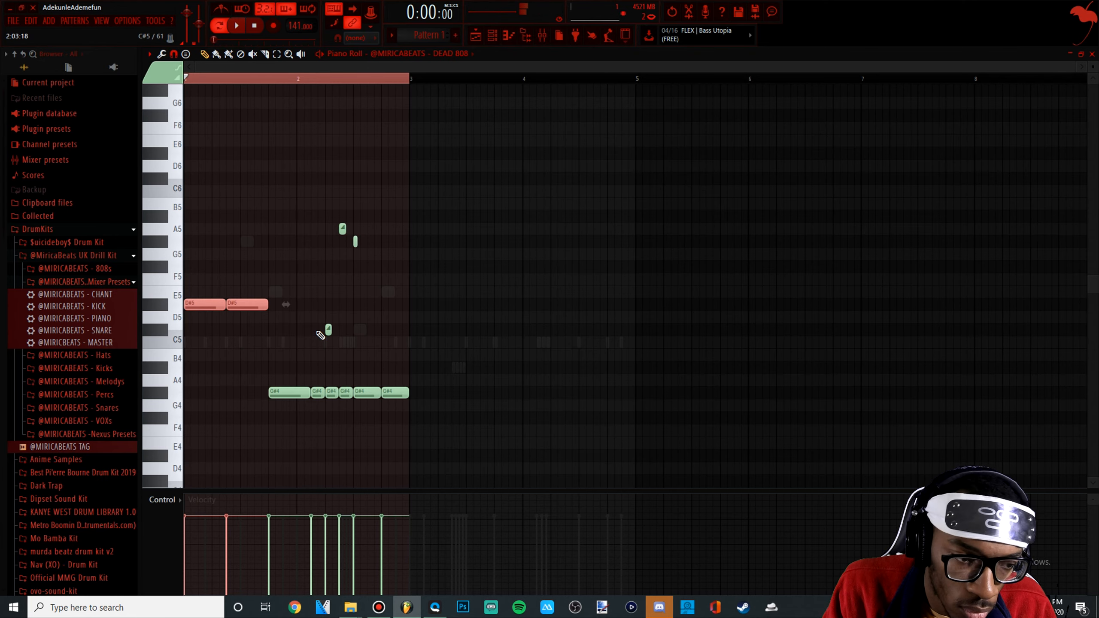
key("space")
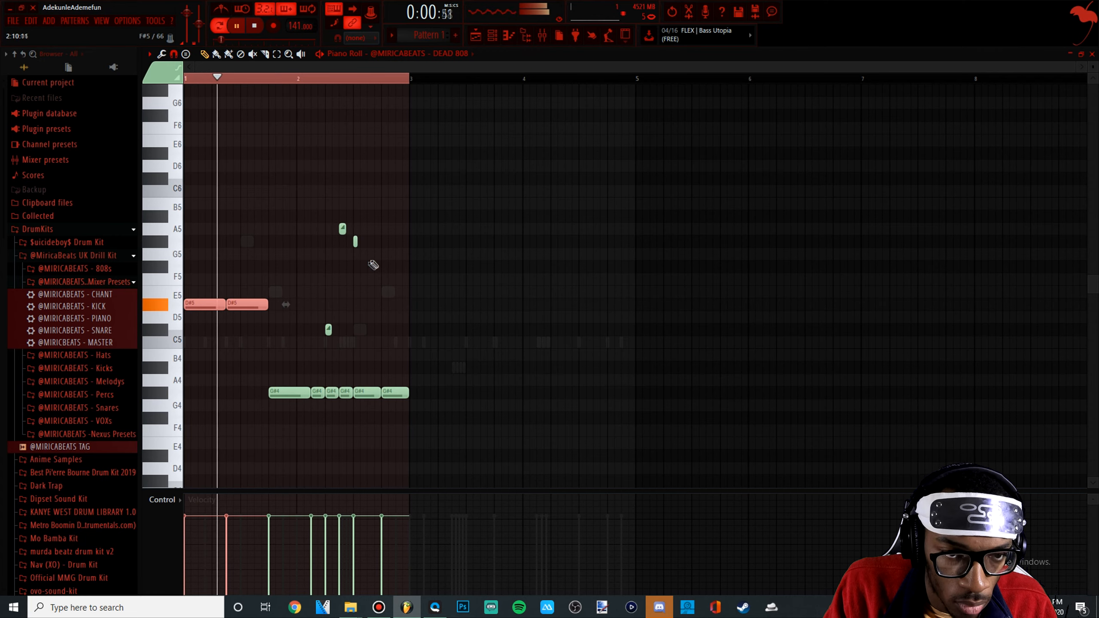
key("space")
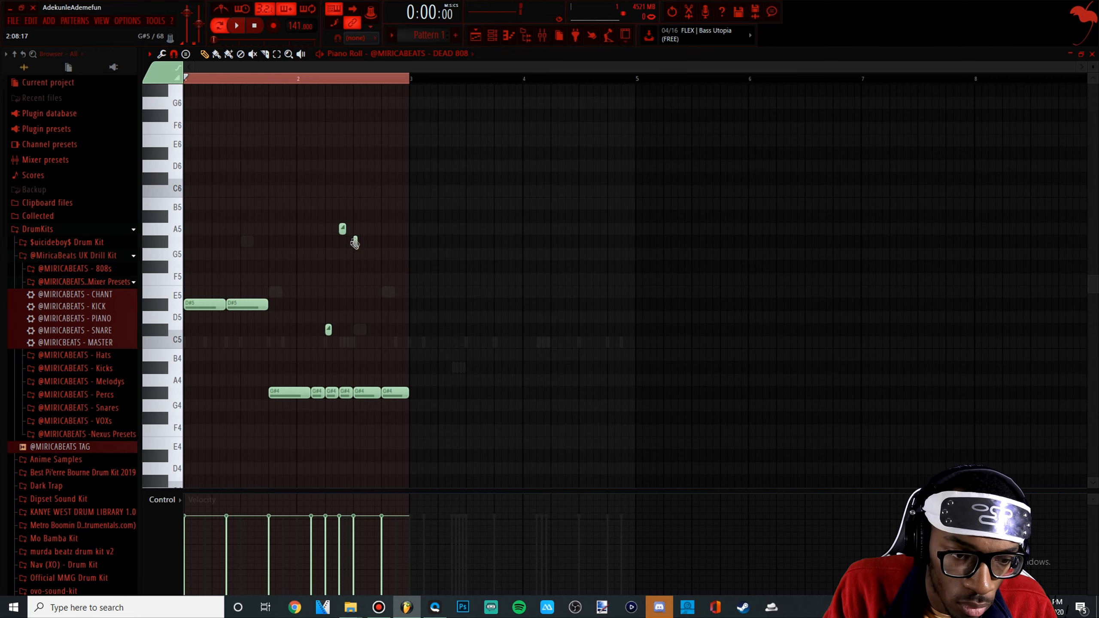
- Raise the slide notes at 2:05 and 2:07 by an octave to C#6 and A6 and play the 808 line
left_click_drag(353, 343, 294, 171)
key("space")
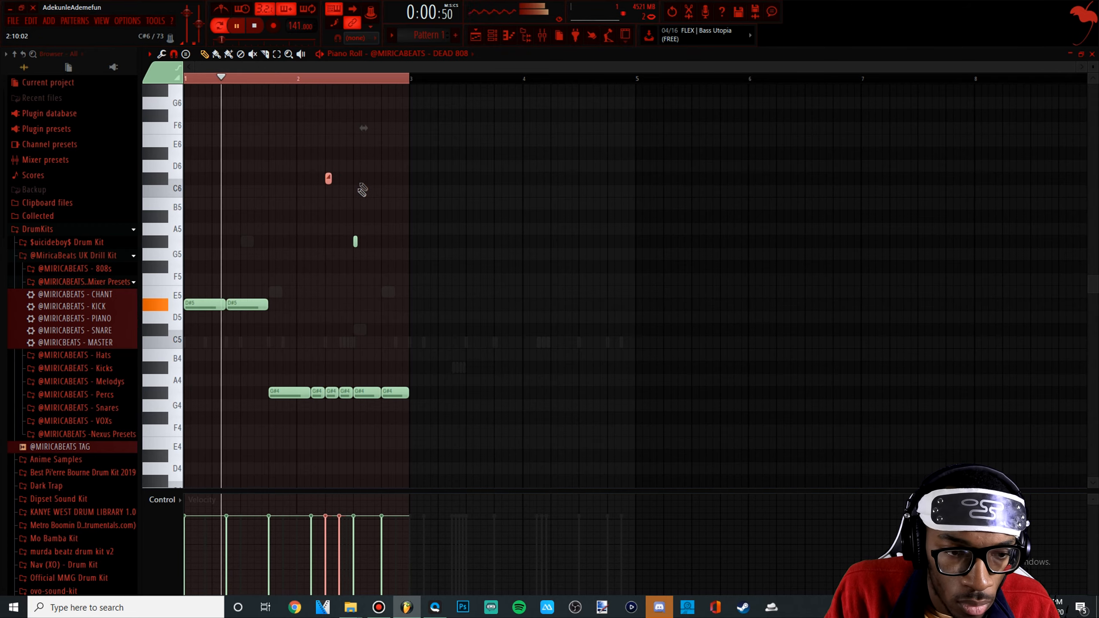
scroll(358, 239, "up", 3)
scroll(307, 209, "up", 3, "ctrl")
key("space")
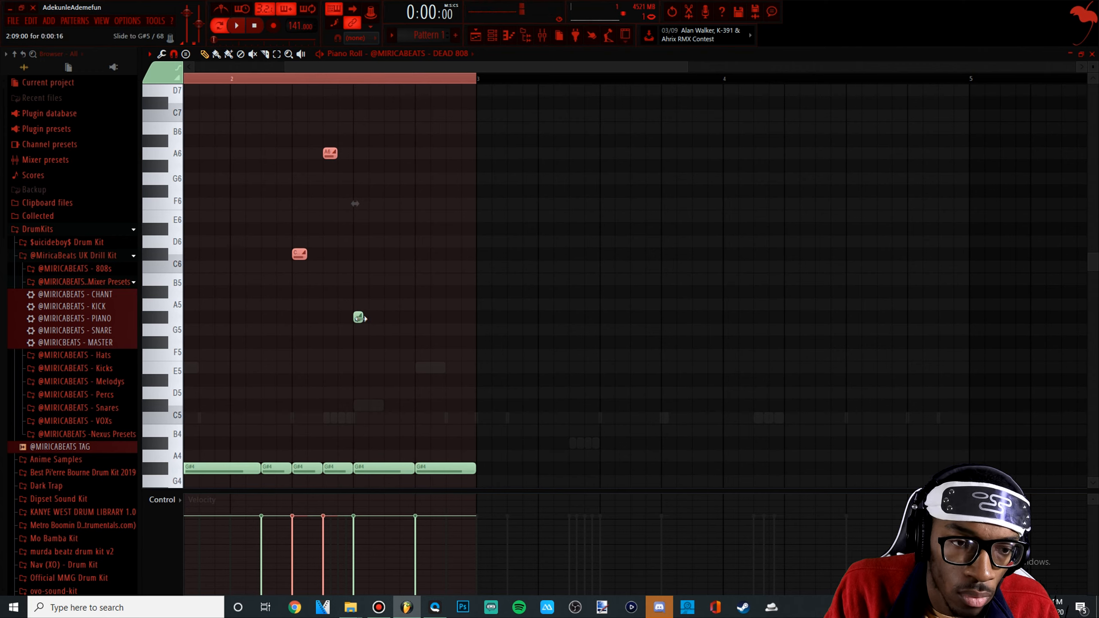
- Raise the 2:05 slide note to C#7, remove the G#5 slide note at 2:09, and play the loop
left_click(291, 153)
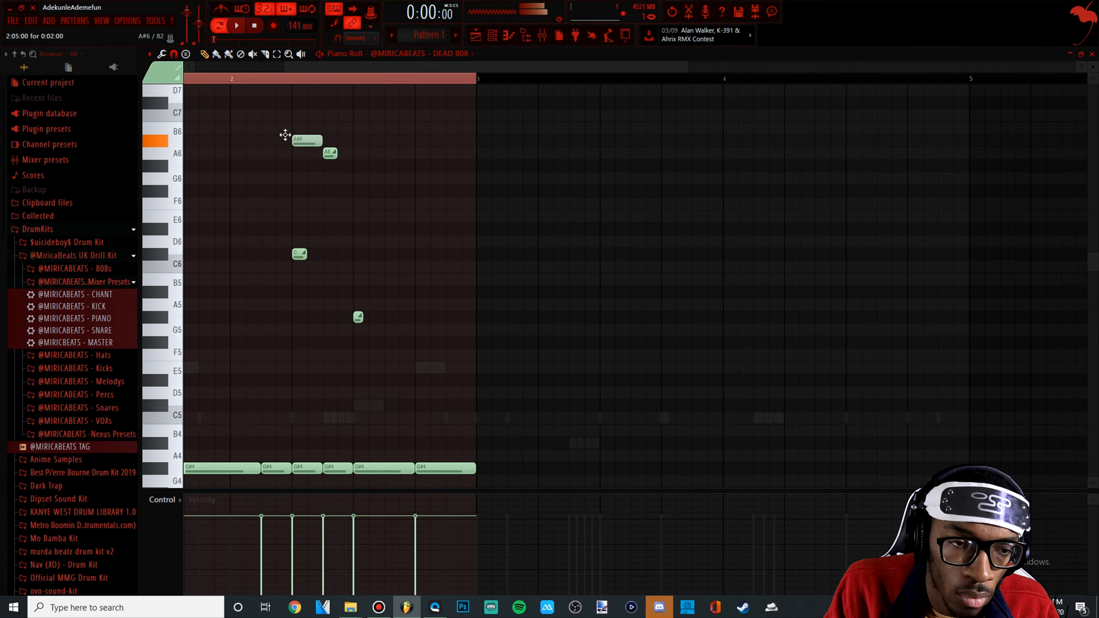
left_click_drag(285, 135, 286, 112)
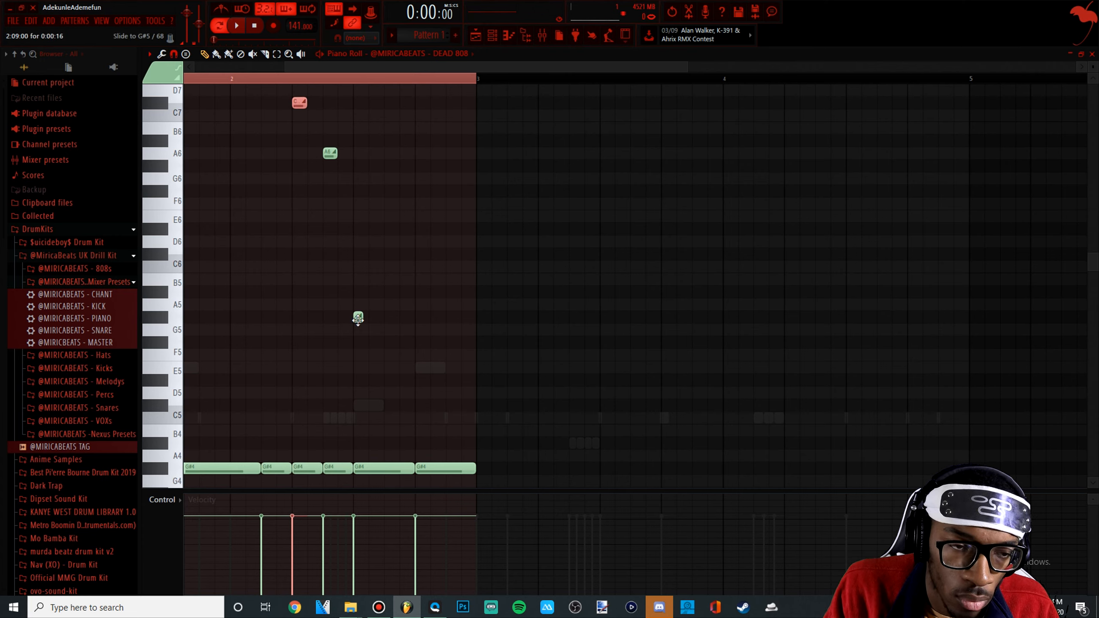
scroll(202, 238, "down", 3)
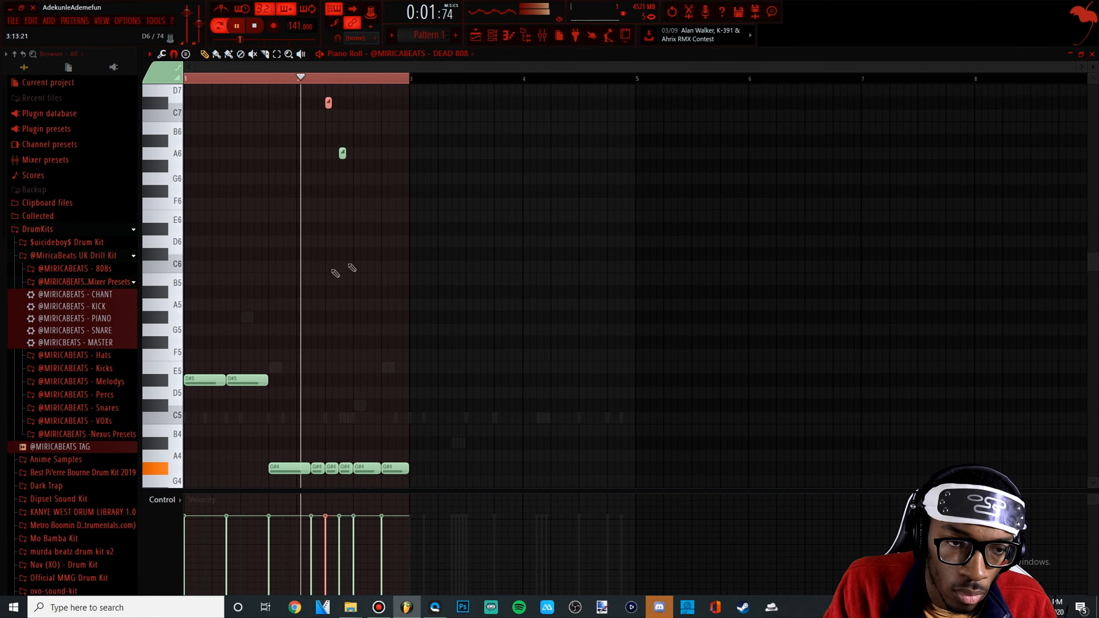
key("space")
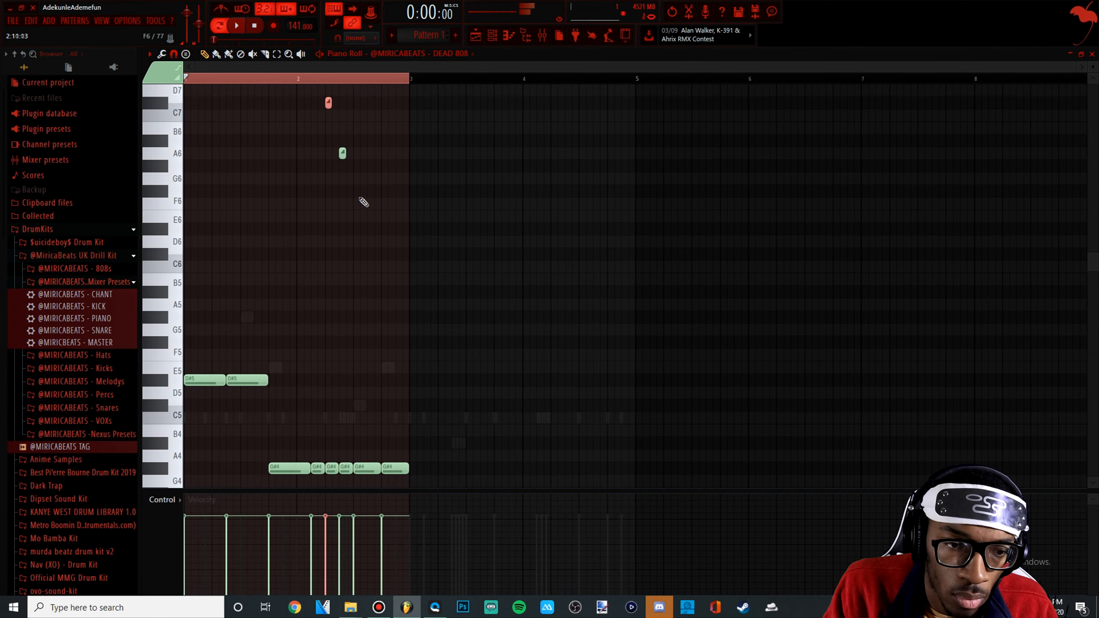
- Place a one-step G#6 slide note at 2:09 in the 808 line and play the loop
key("space")
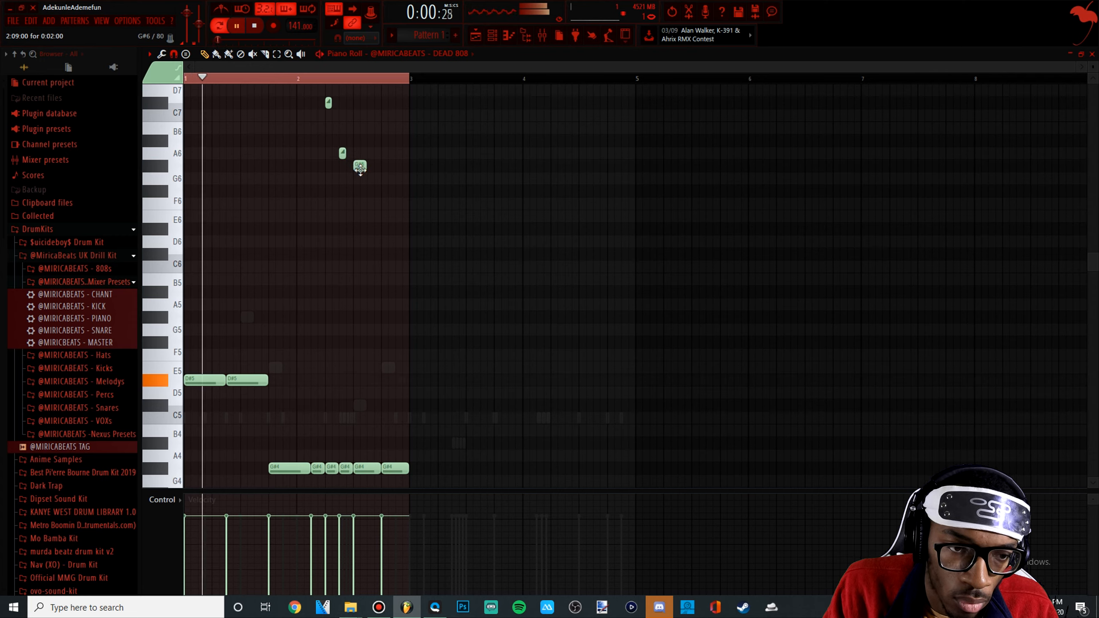
right_click(360, 167)
key("space")
left_click(356, 153)
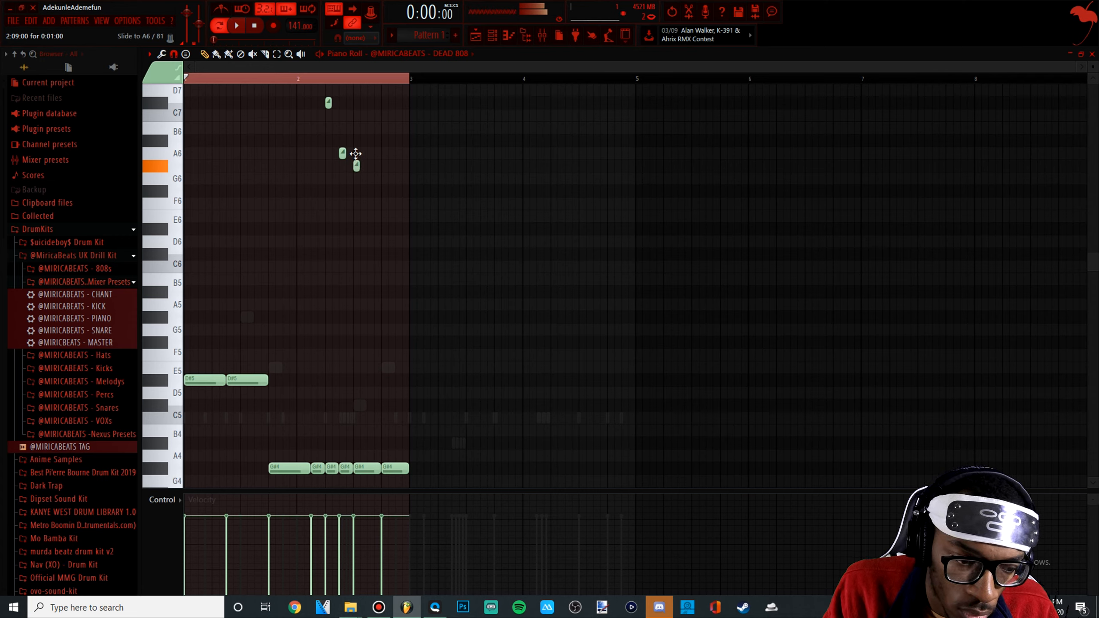
key("space")
- Delete the short G#4 808 note at 2:03, extend the preceding G#4 note to 2:05, and play the loop
right_click(289, 468)
key("space")
key("space")
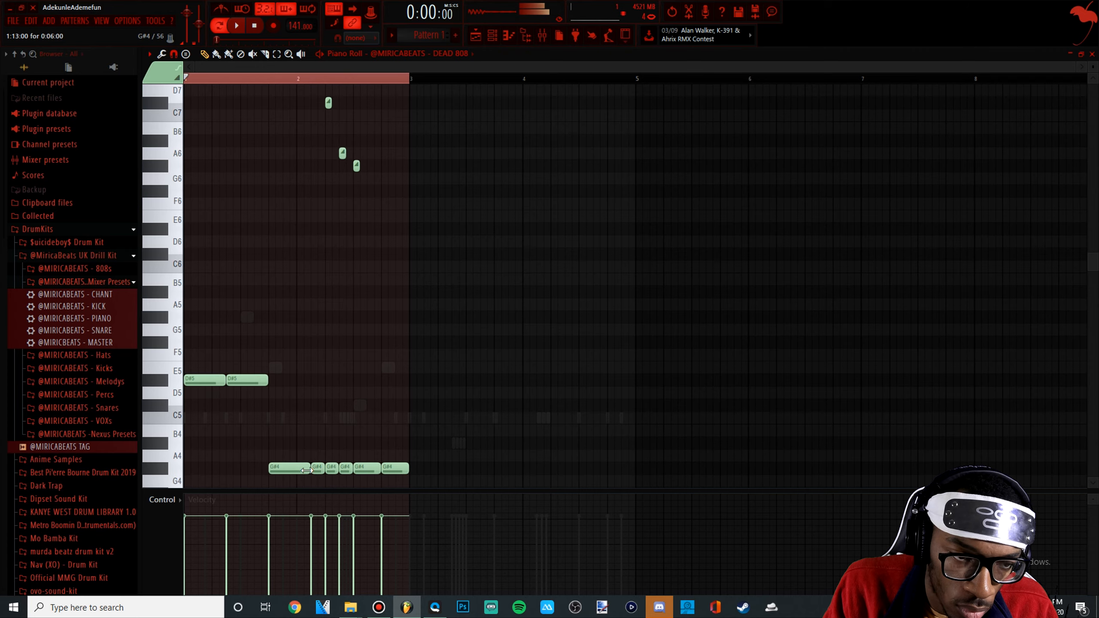
scroll(322, 431, "up", 4)
right_click(340, 461)
scroll(340, 461, "down", 1)
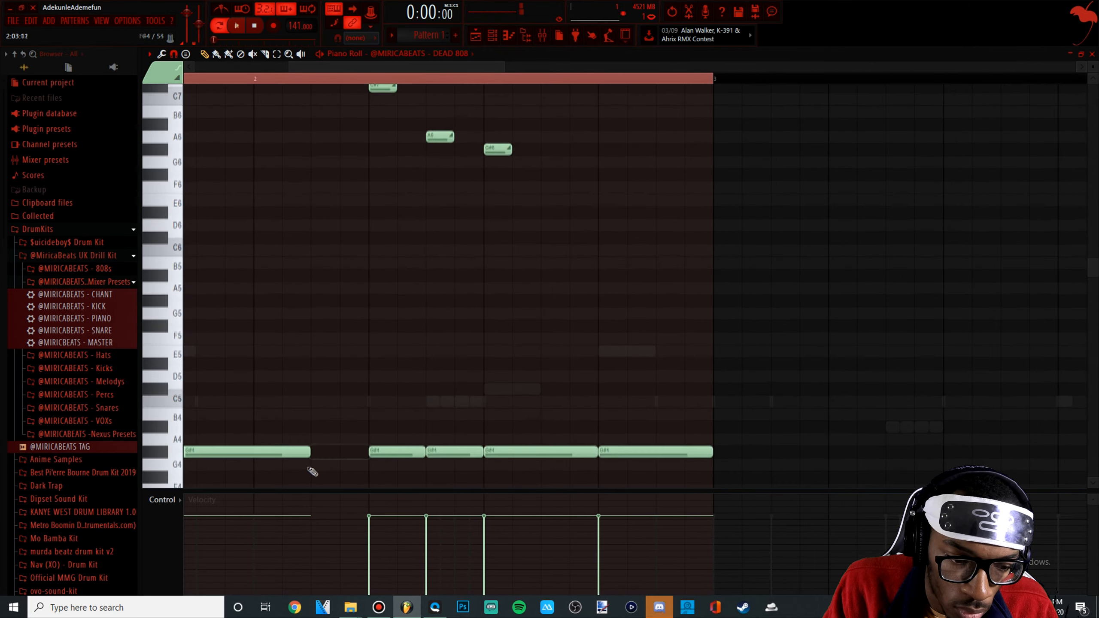
key("space")
scroll(365, 457, "down", 4)
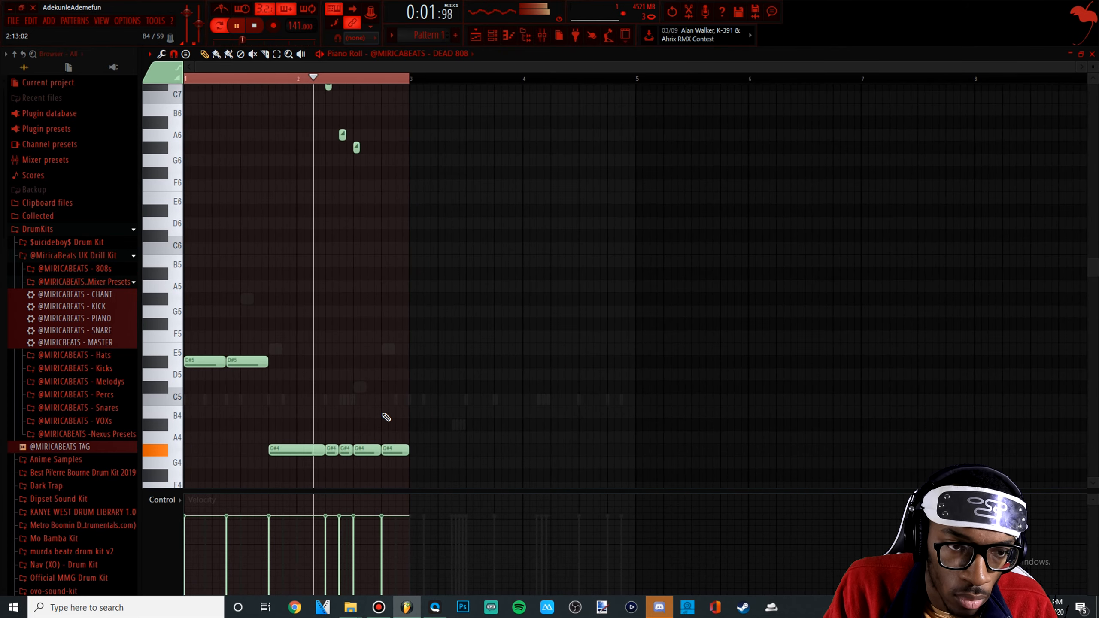
- Move the G#6 slide note to 2:11 and resize the last two G#4 notes so they meet at 2:11
key("space")
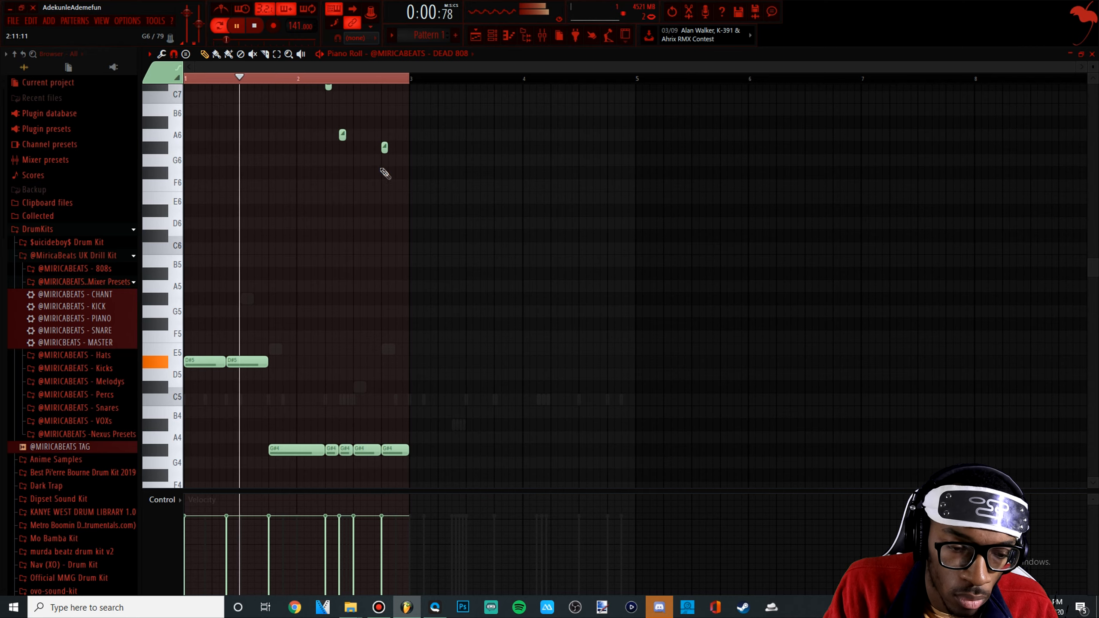
scroll(389, 301, "up", 3)
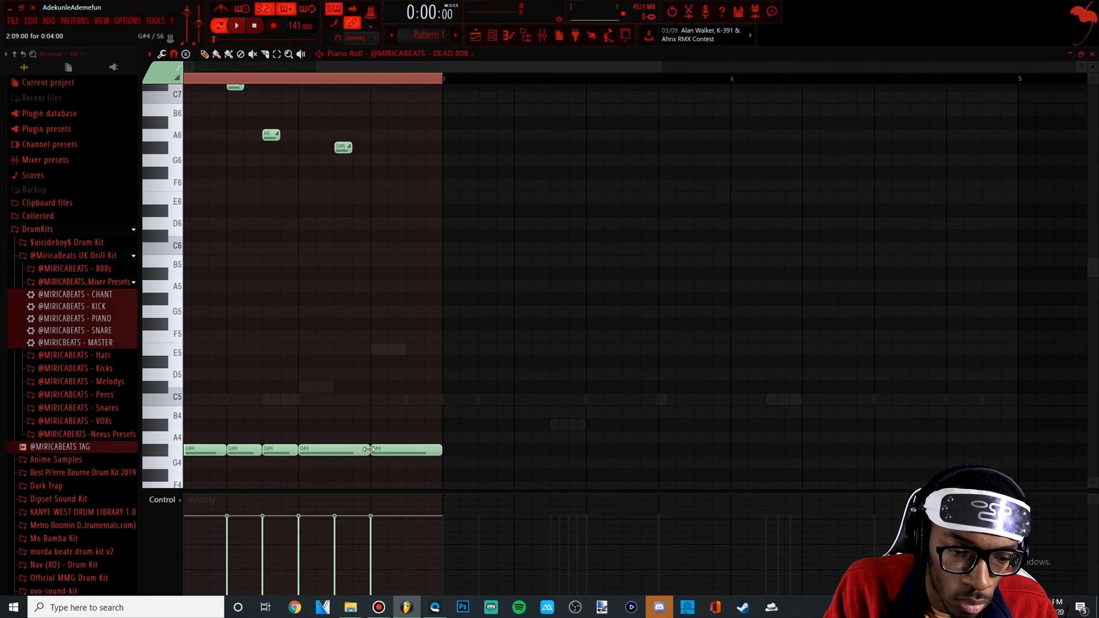
left_click_drag(369, 449, 344, 449)
scroll(338, 441, "down", 3)
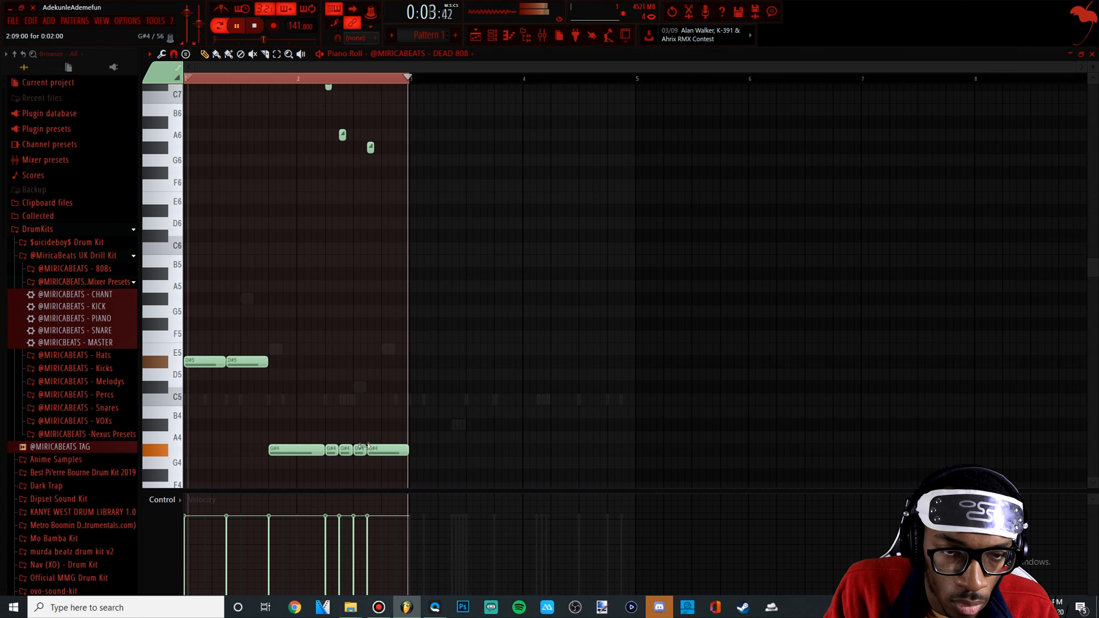
- Open the channel rack and unmute the kit's HAT channel during playback
key("F6")
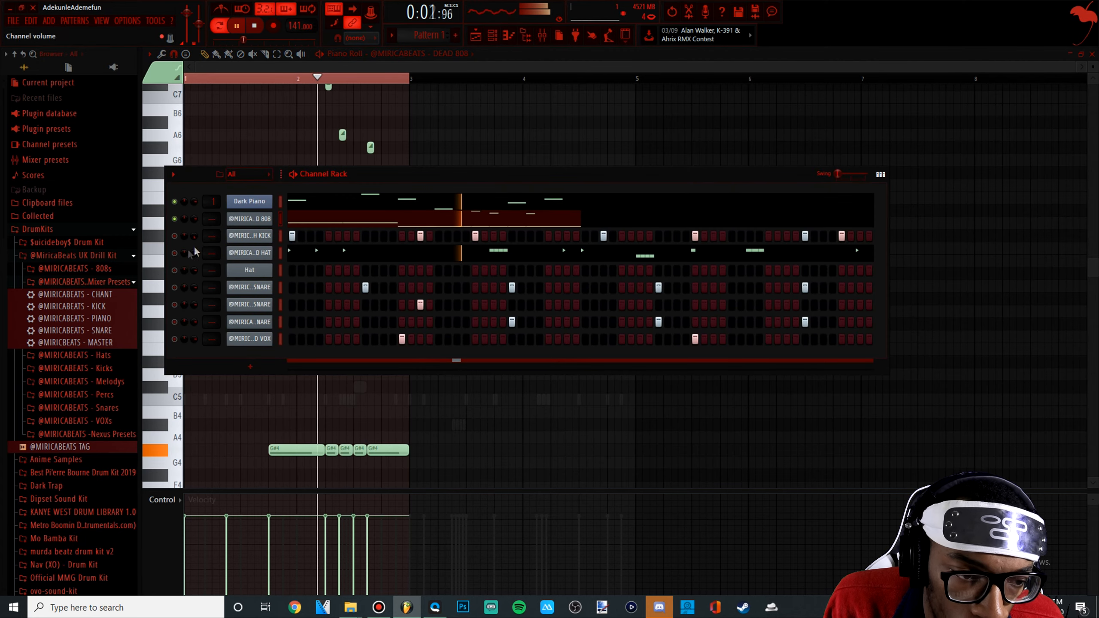
left_click(175, 255)
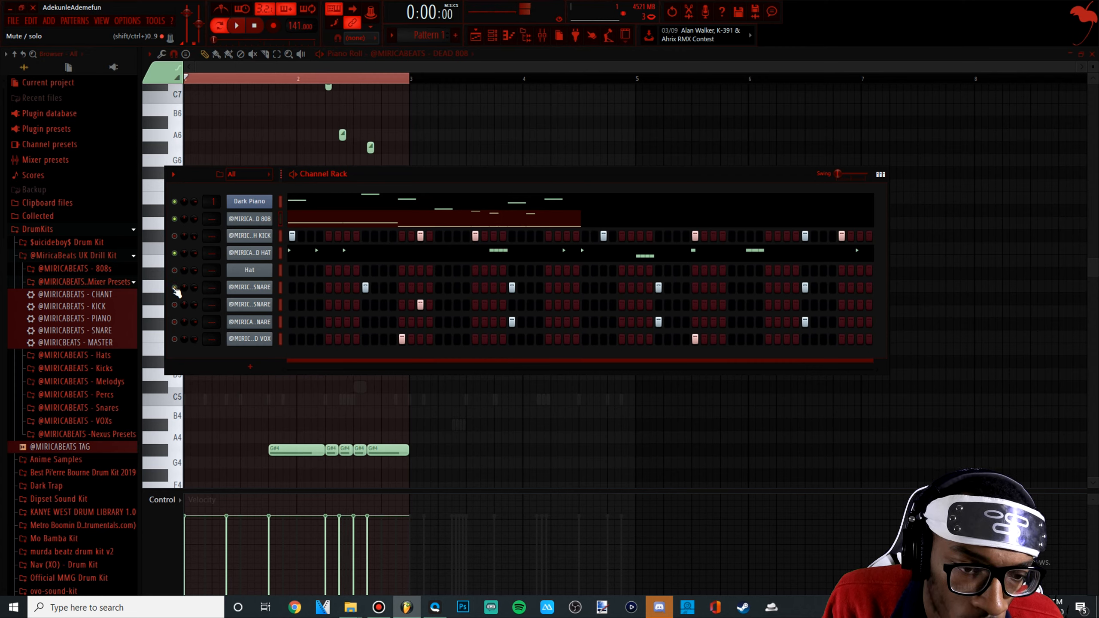
key("space")
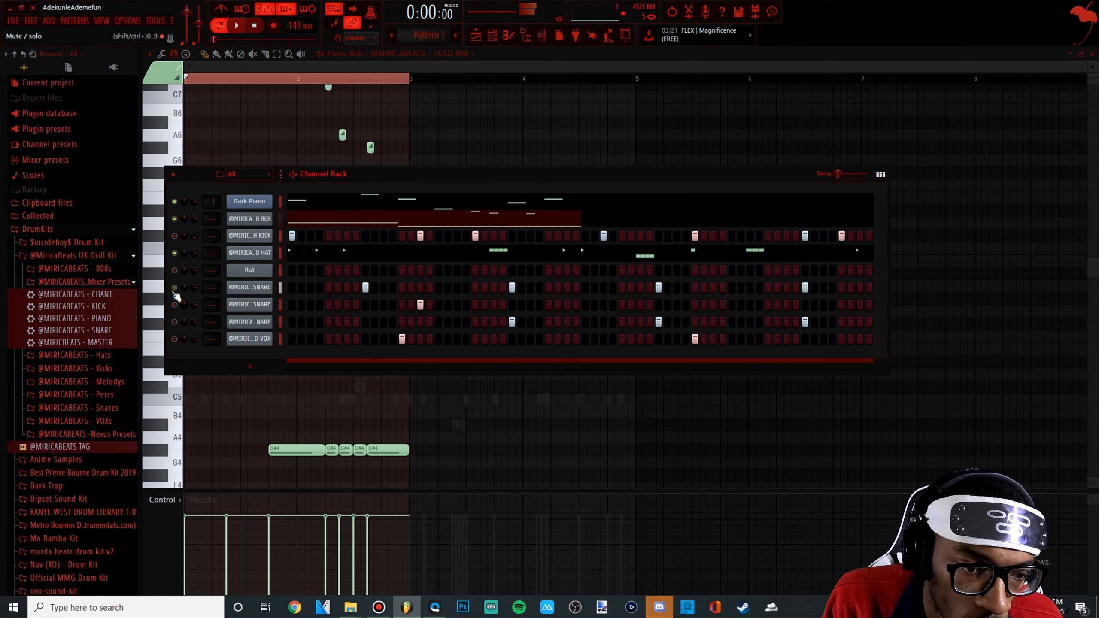
- Unmute the first snare channel and replace its step 9 hit with trial hits on steps 5 and 1
left_click(329, 287)
right_click(365, 287)
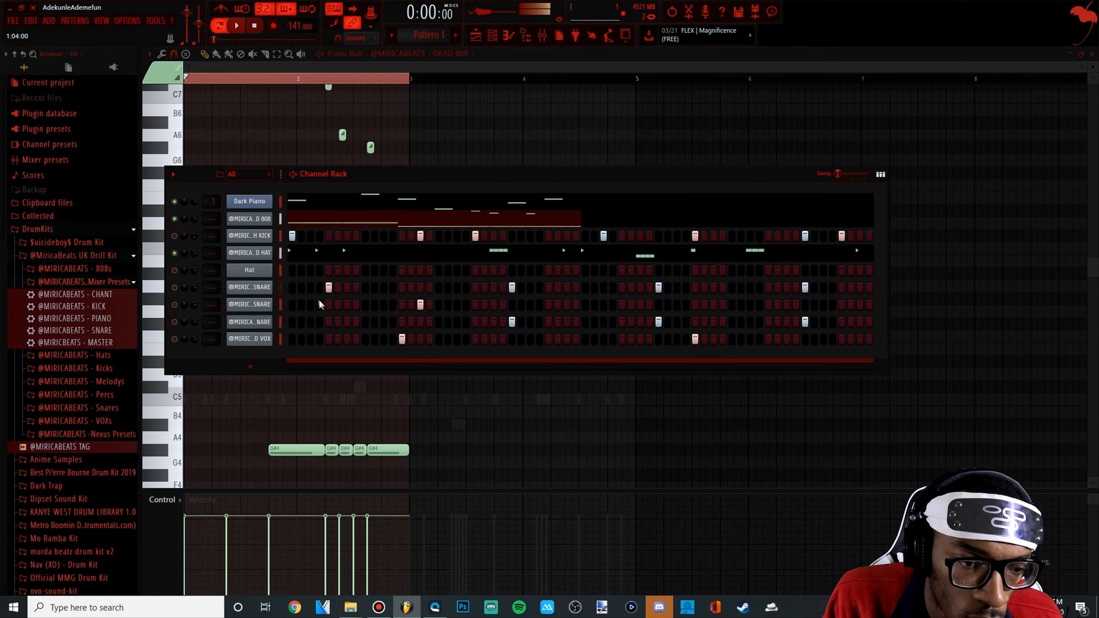
left_click(293, 288)
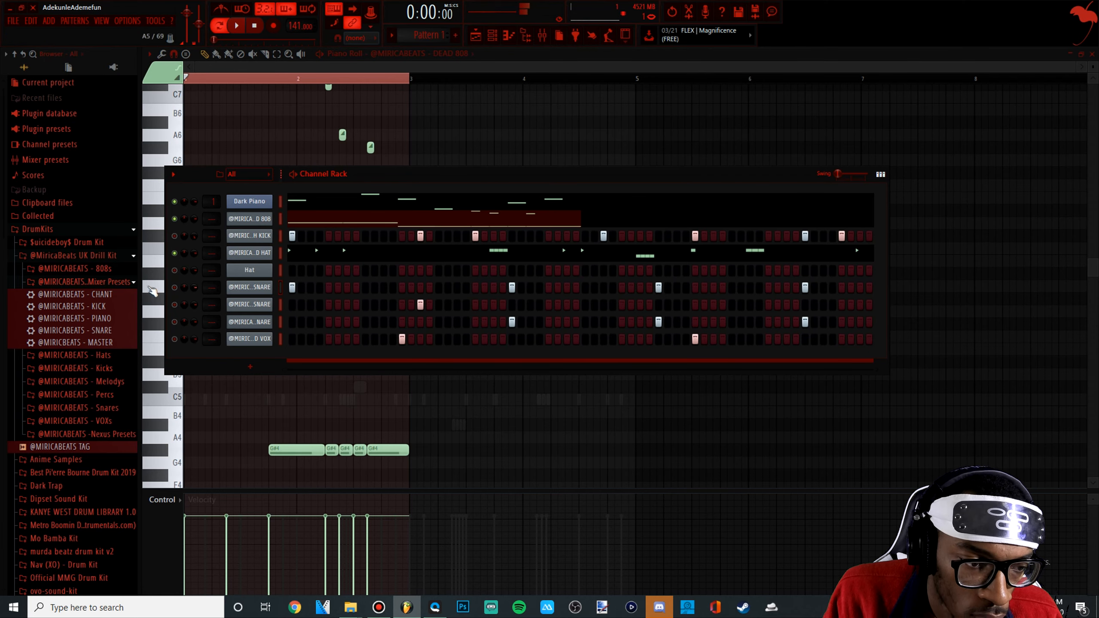
left_click(175, 288)
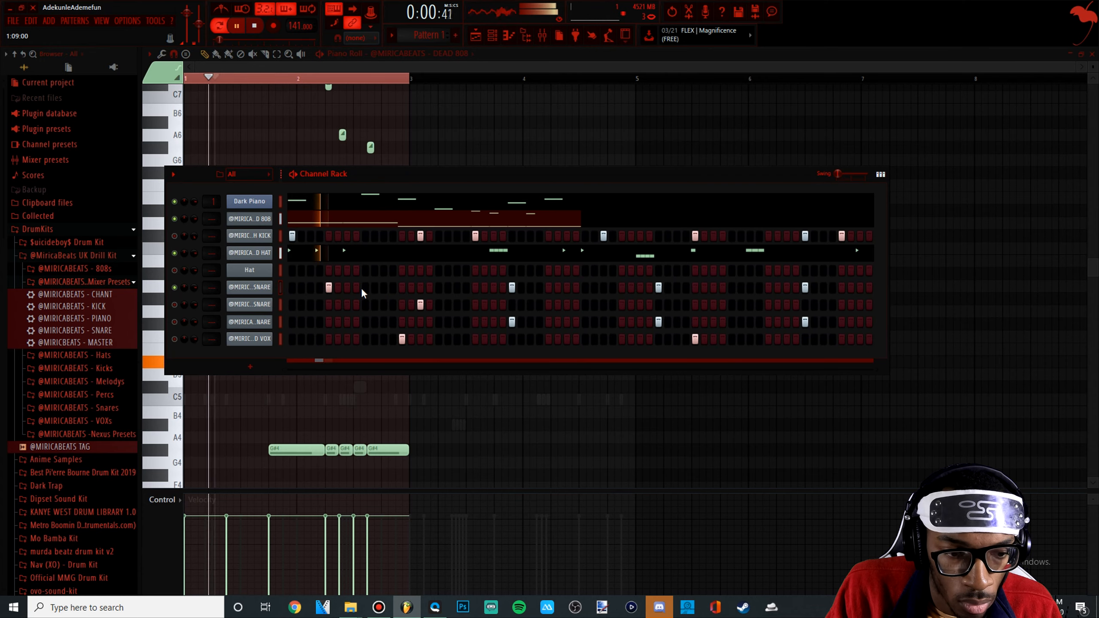
- Try the first snare's opening hit on step 11 with the loop playing, then clear that hit
left_click(384, 287)
key("space")
key("space")
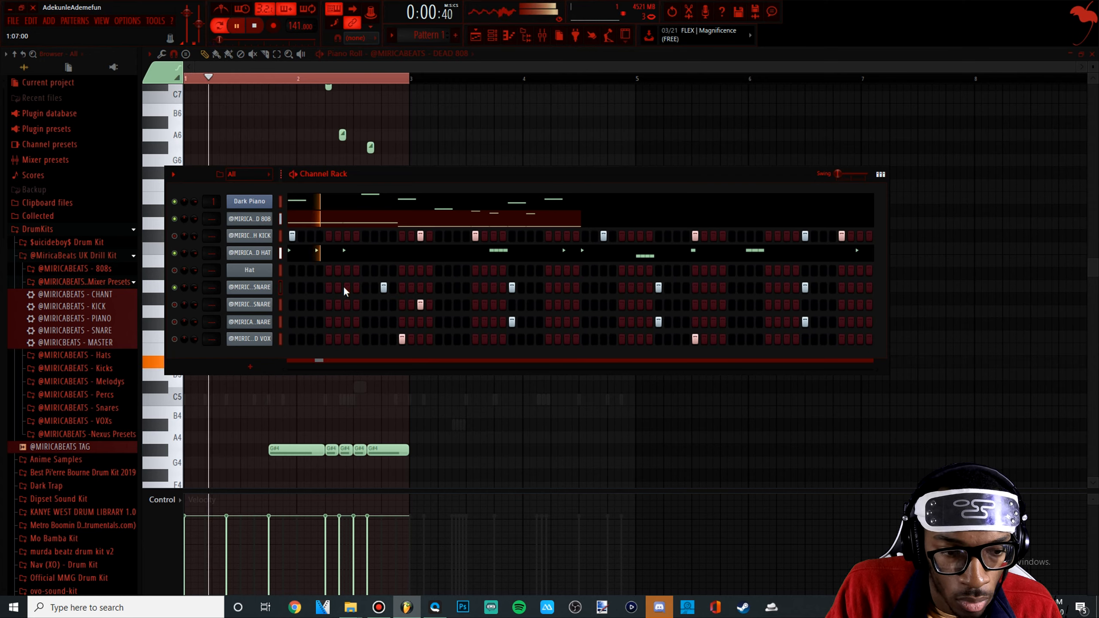
key("space")
key("space")
key("space")
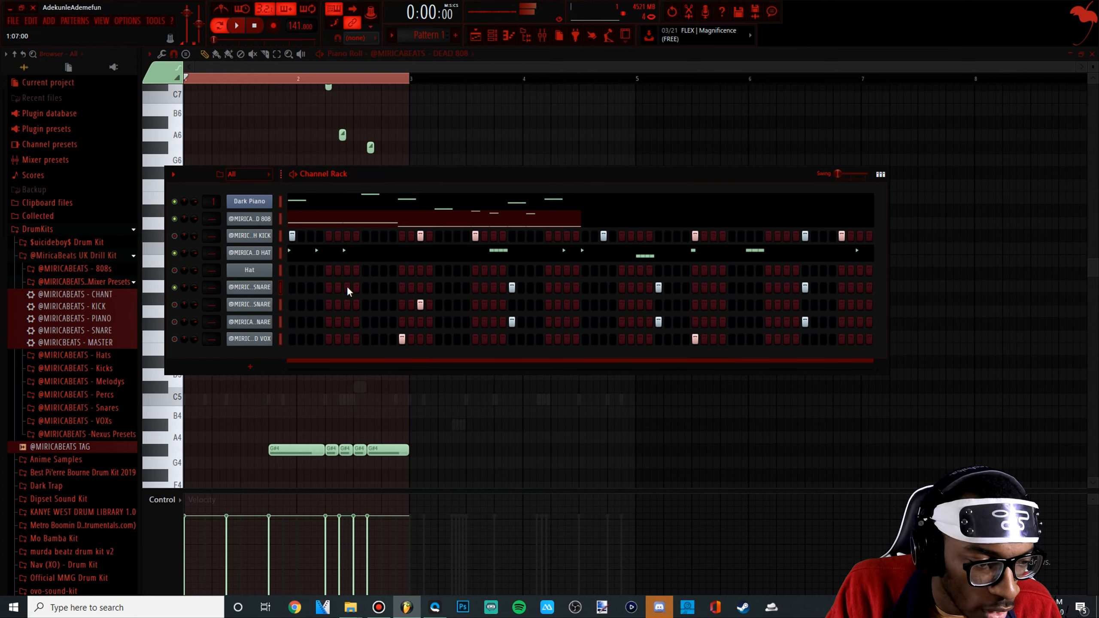
- Unmute the third snare channel in place of the first and set its opening hit on step 9 after trying step 7
left_click(346, 322)
key("space")
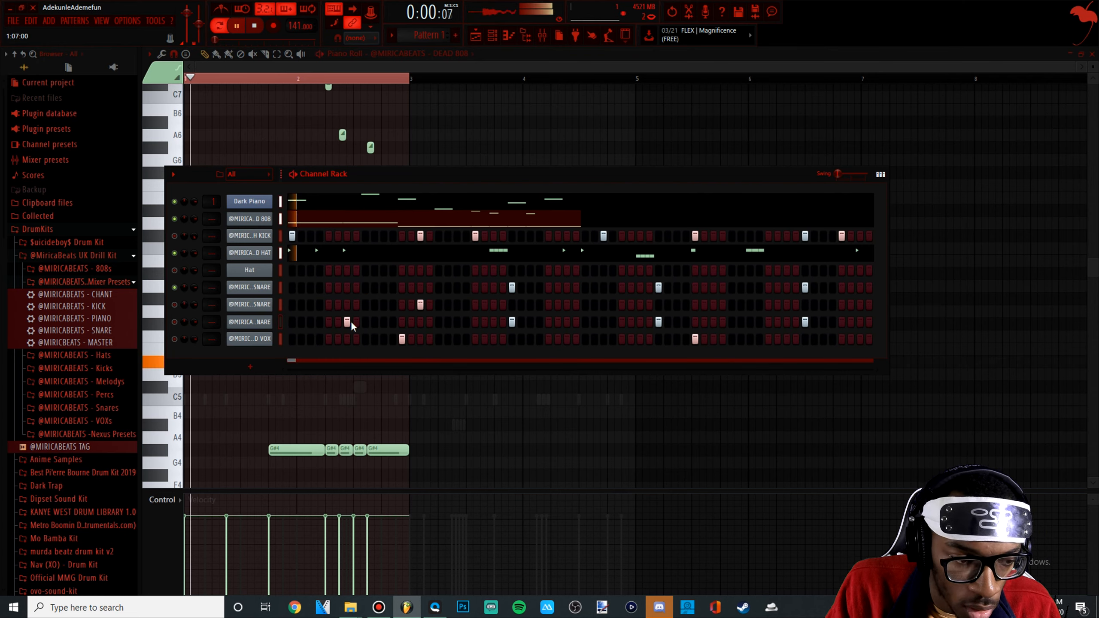
key("space")
left_click(174, 322)
key("space")
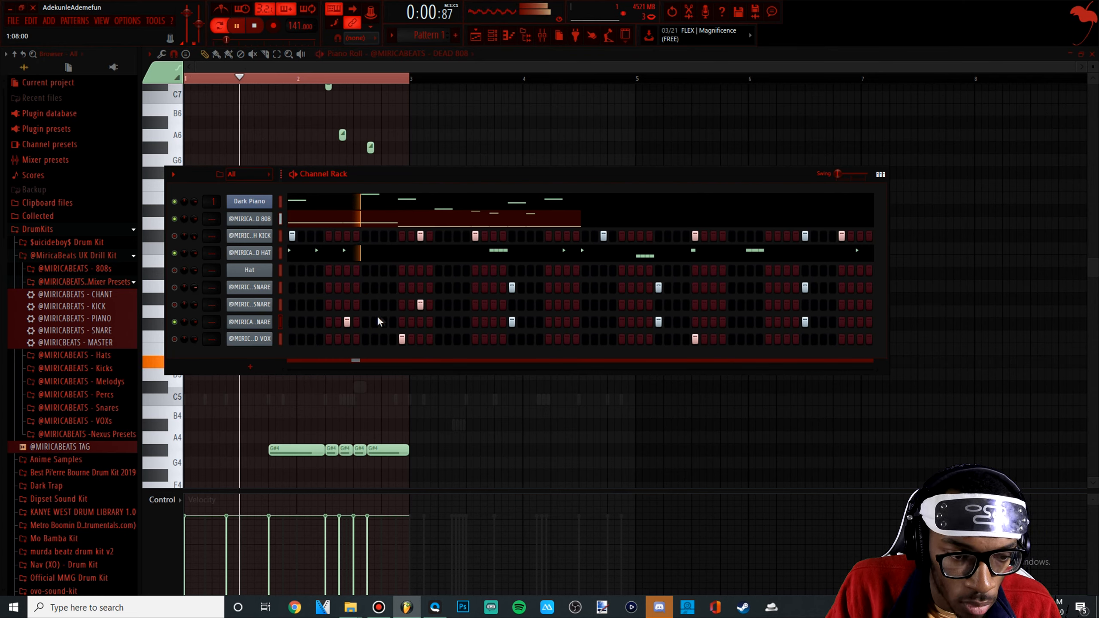
left_click(347, 321)
left_click(365, 322)
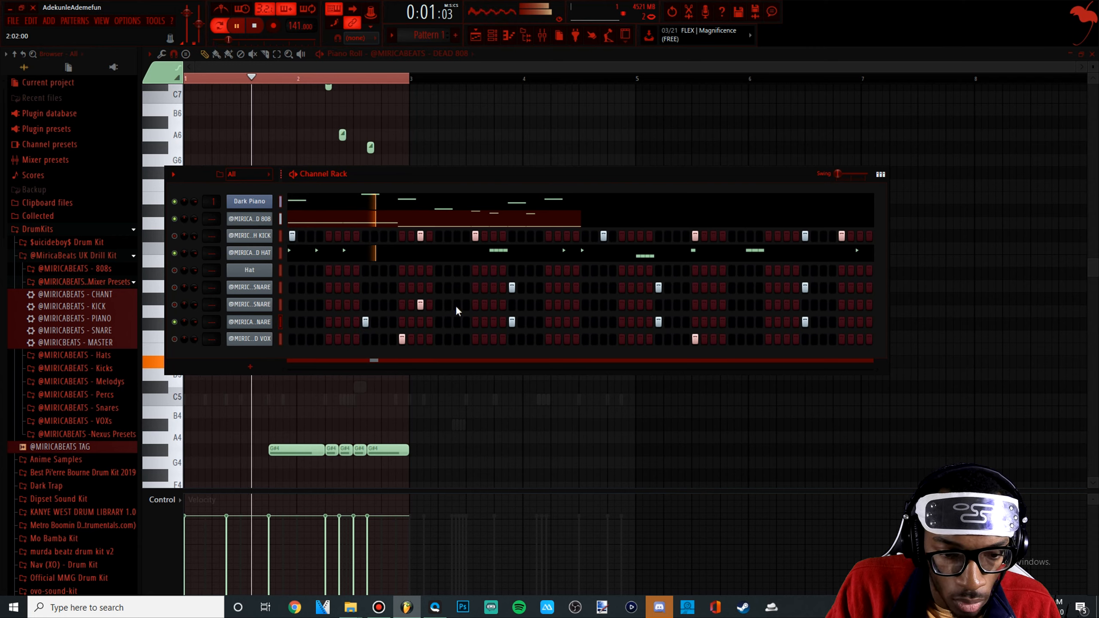
- Try extra hits on steps 23 and 24 of the third snare channel
left_click(494, 322)
left_click(503, 322)
key("space")
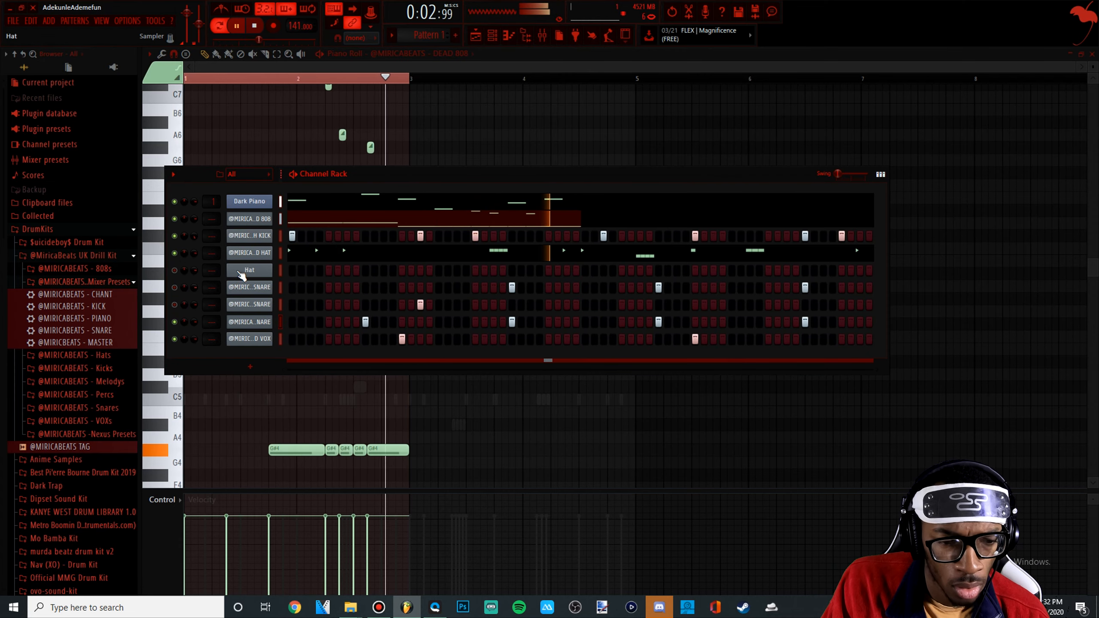
- Delete the empty Hat channel from the channel rack
right_click(267, 269)
left_click(294, 380)
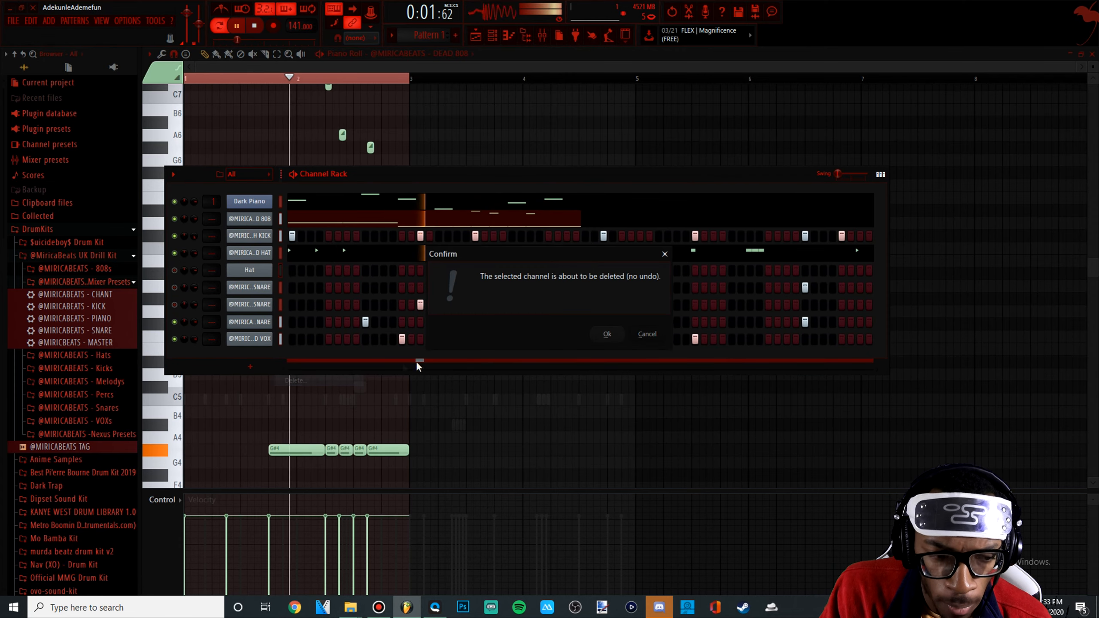
left_click(608, 336)
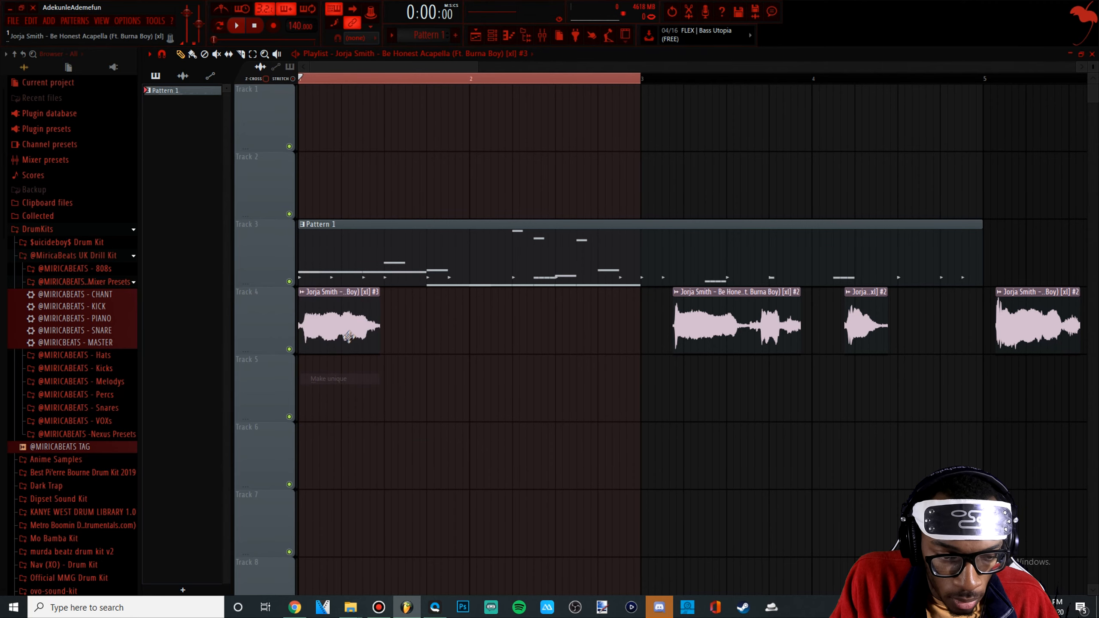
- Trim the Jorja Smith acapella #3 clip at bar 1 of Track 4 to one beat and play it back
left_click_drag(381, 335, 383, 334)
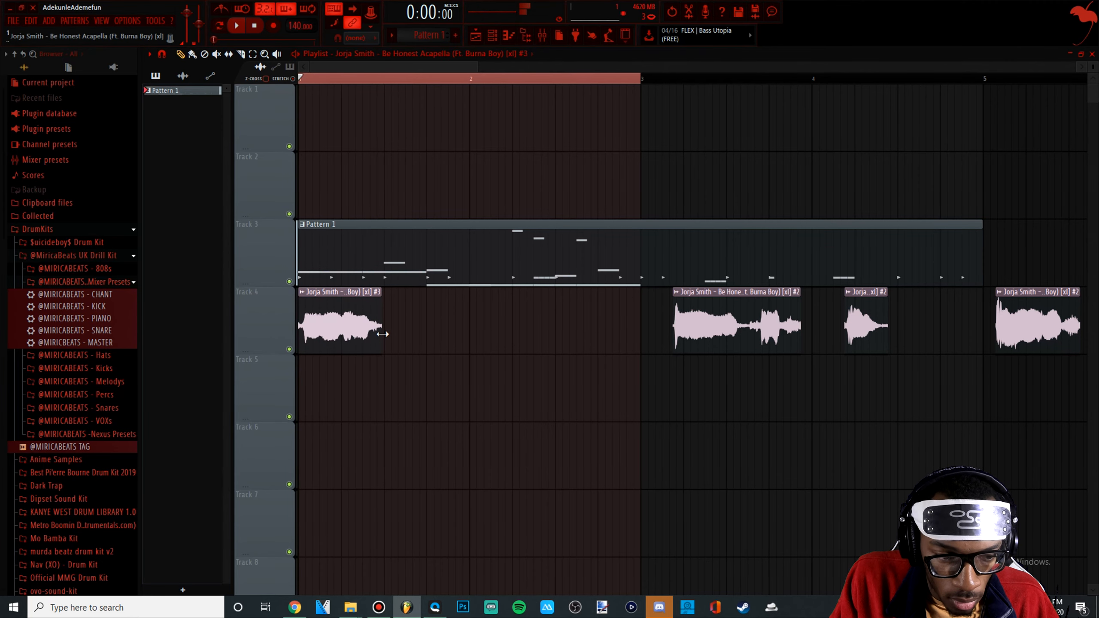
key("space")
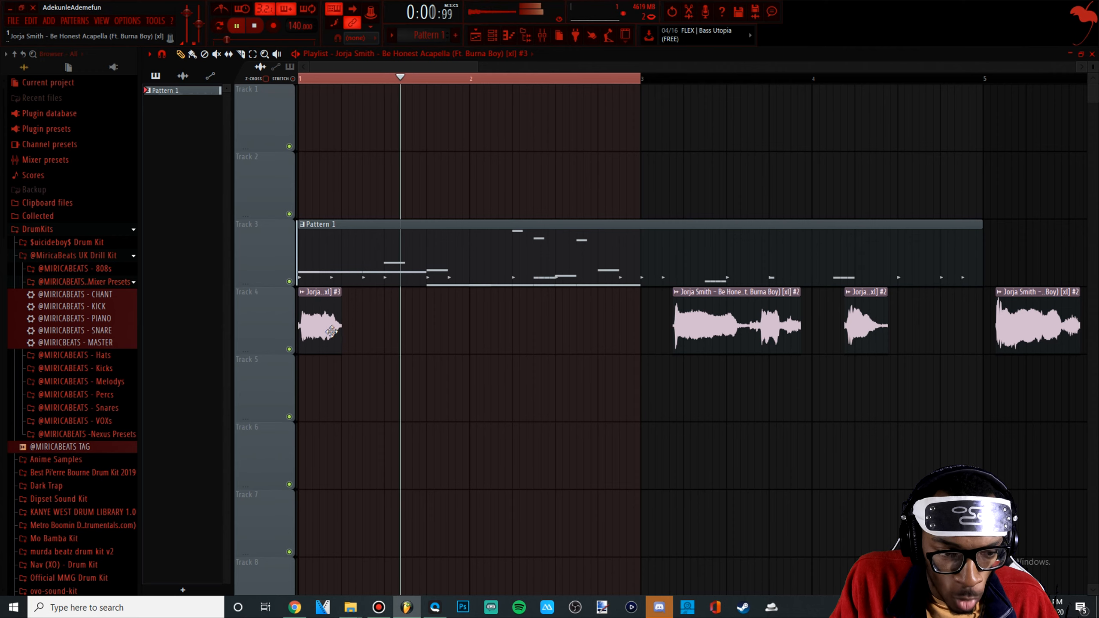
key("space")
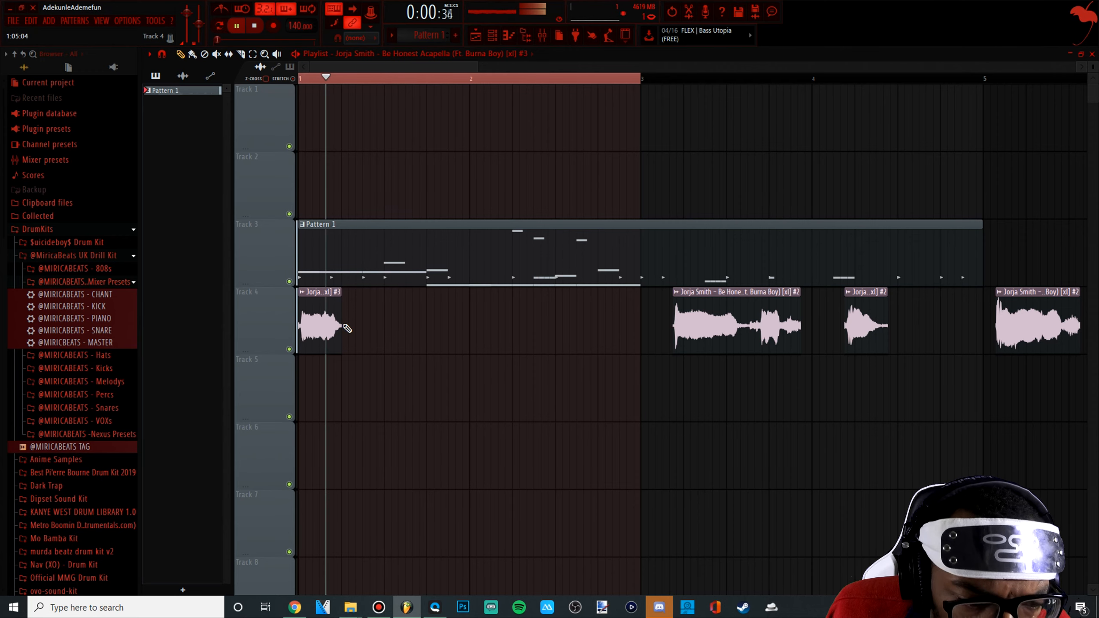
- Place a copy of the one-beat acapella #3 clip on beat 2 of bar 2 in Track 4 and check its timing
left_click_drag(347, 328, 533, 337)
key("space")
key("space")
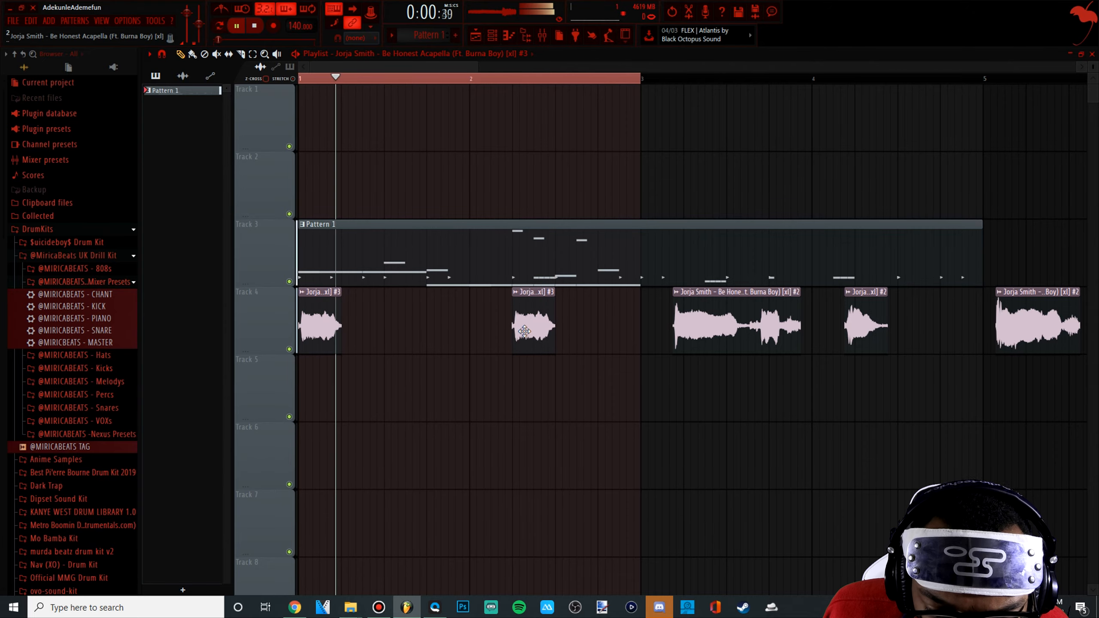
scroll(533, 331, "up", 5)
left_click_drag(538, 330, 521, 330)
key("space")
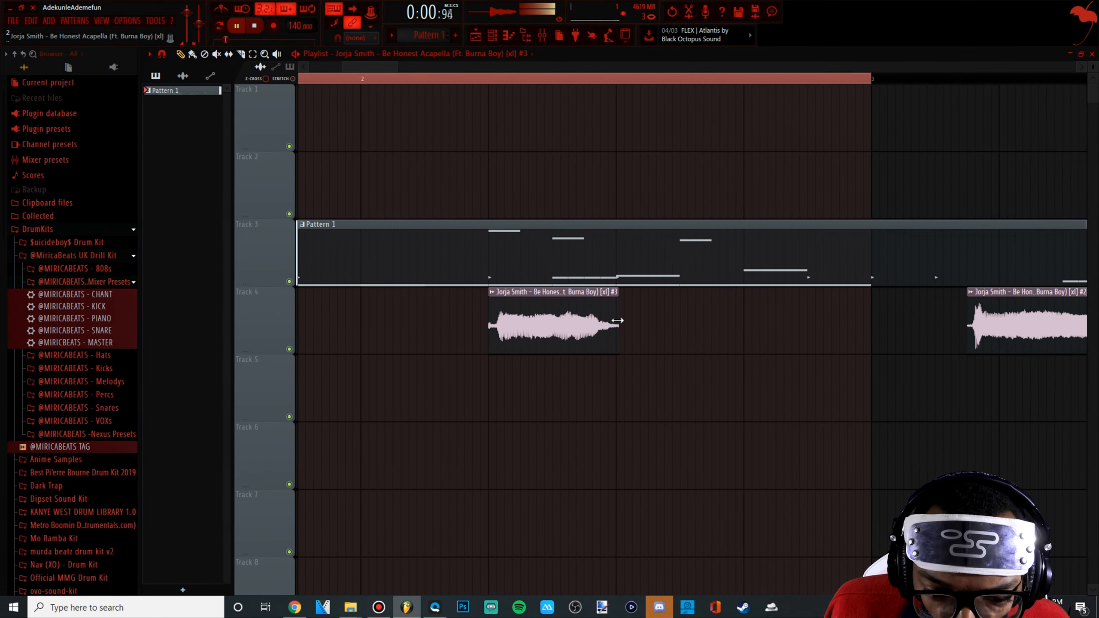
key("ctrl+space")
key("ctrl+z")
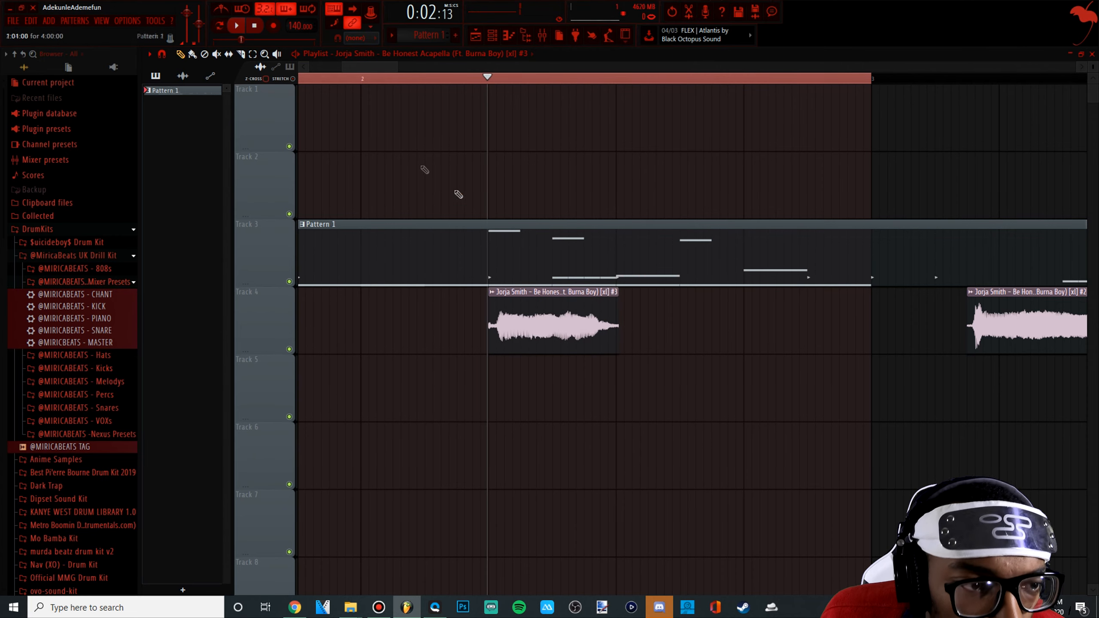
scroll(565, 318, "up", 3)
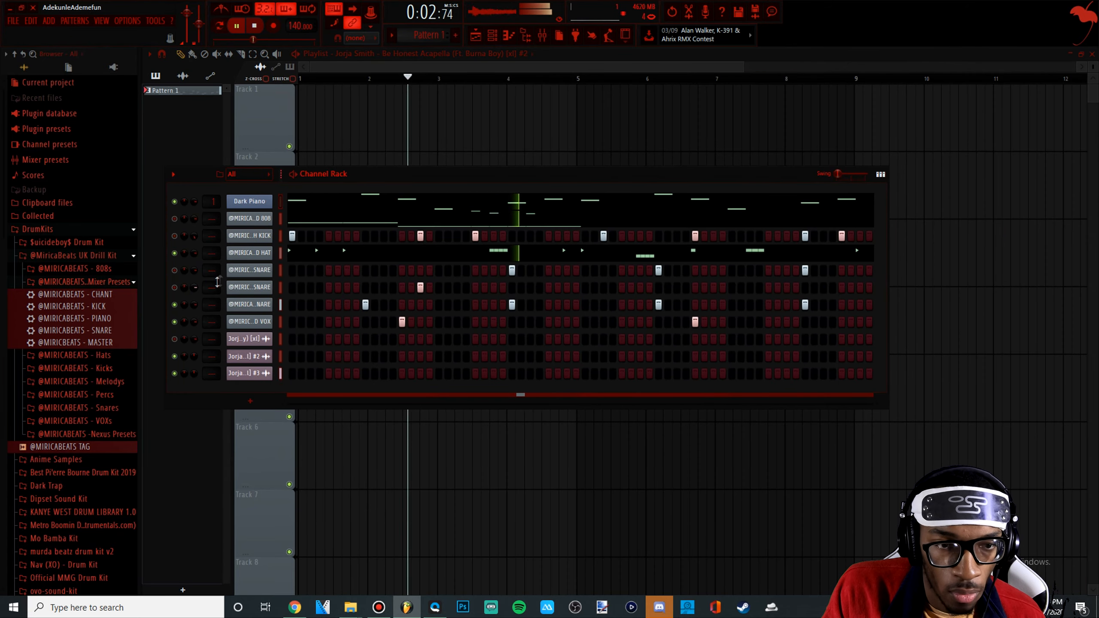
- Place a copy of bar 3's acapella #2 chop at the start of bar 1 in Track 4 and play the song
key("F6")
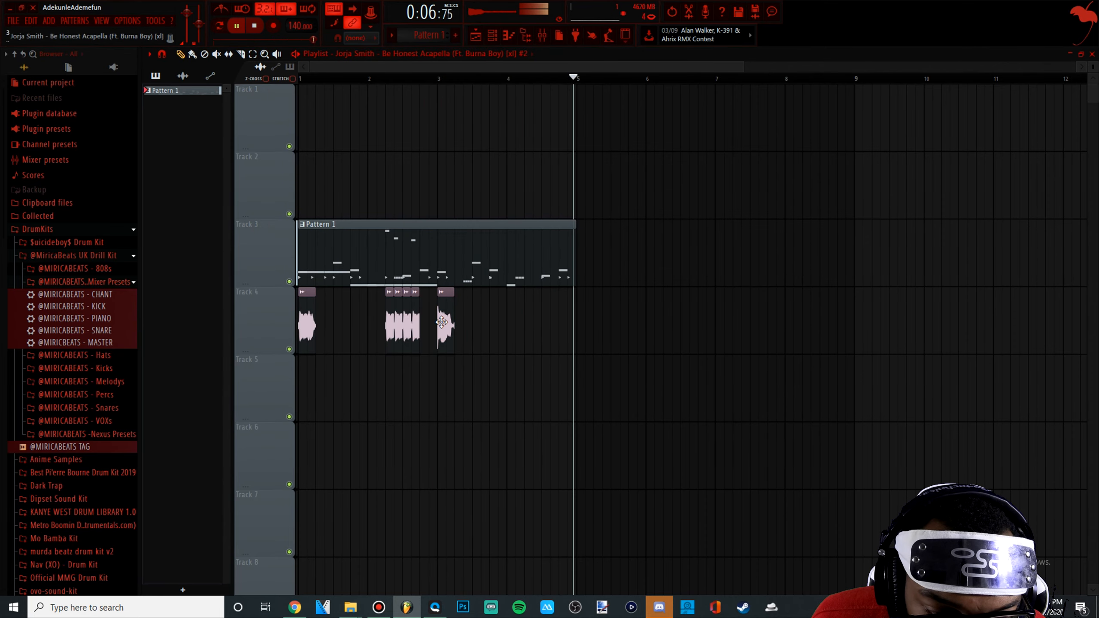
key("space")
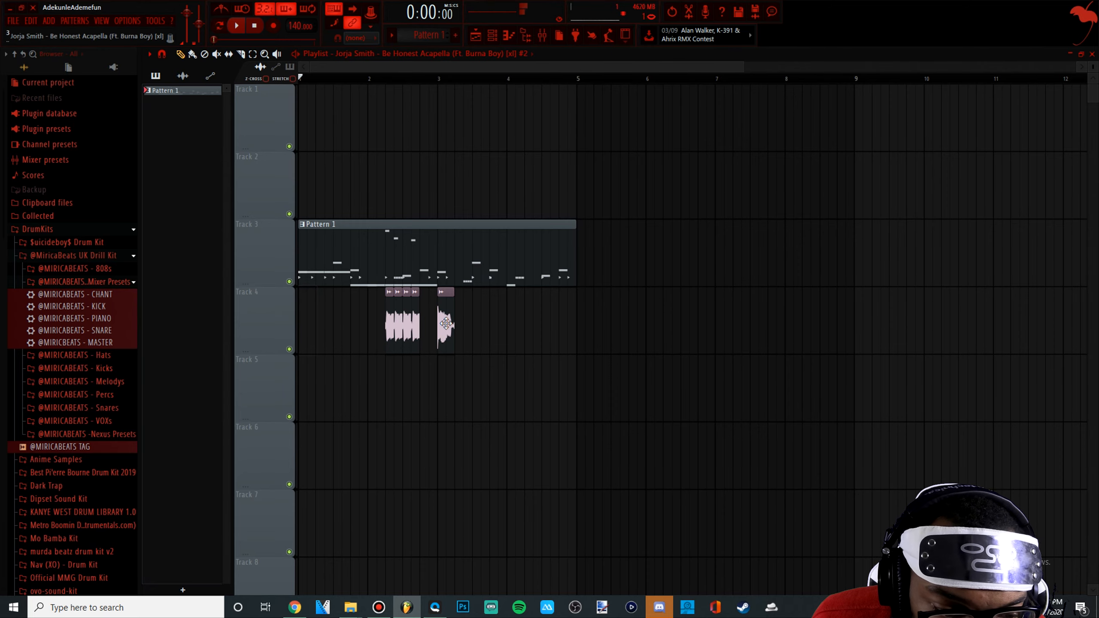
left_click_drag(300, 322, 303, 323)
key("space")
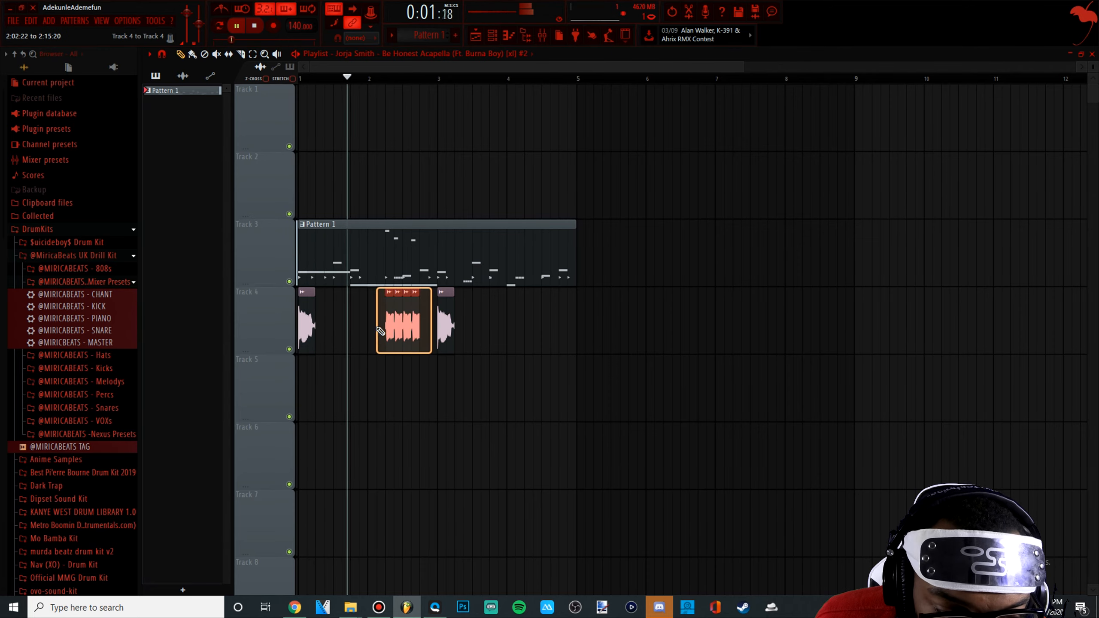
- Delete the second and fourth of the four acapella #3 chops in bar 2
key("space")
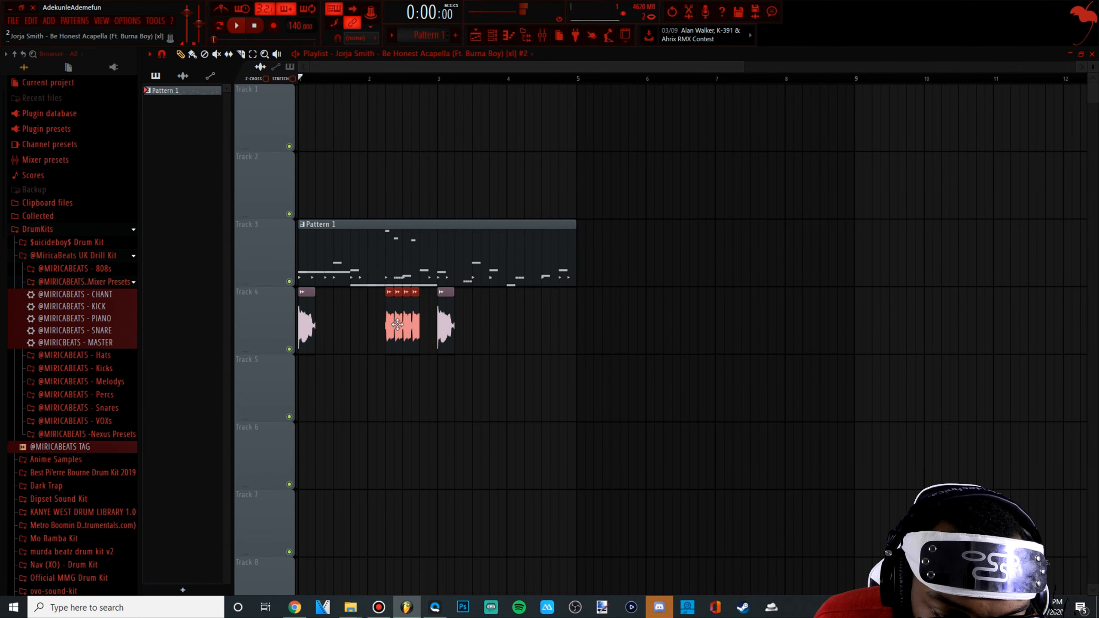
right_click(399, 325)
key("space")
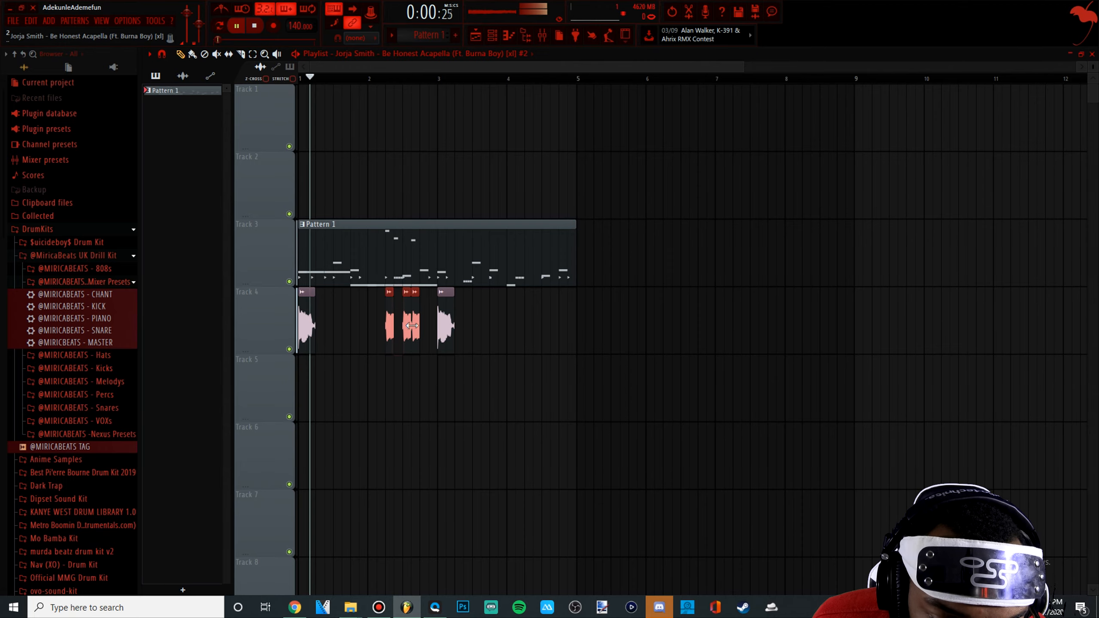
right_click(415, 326)
scroll(404, 326, "up", 3, "ctrl")
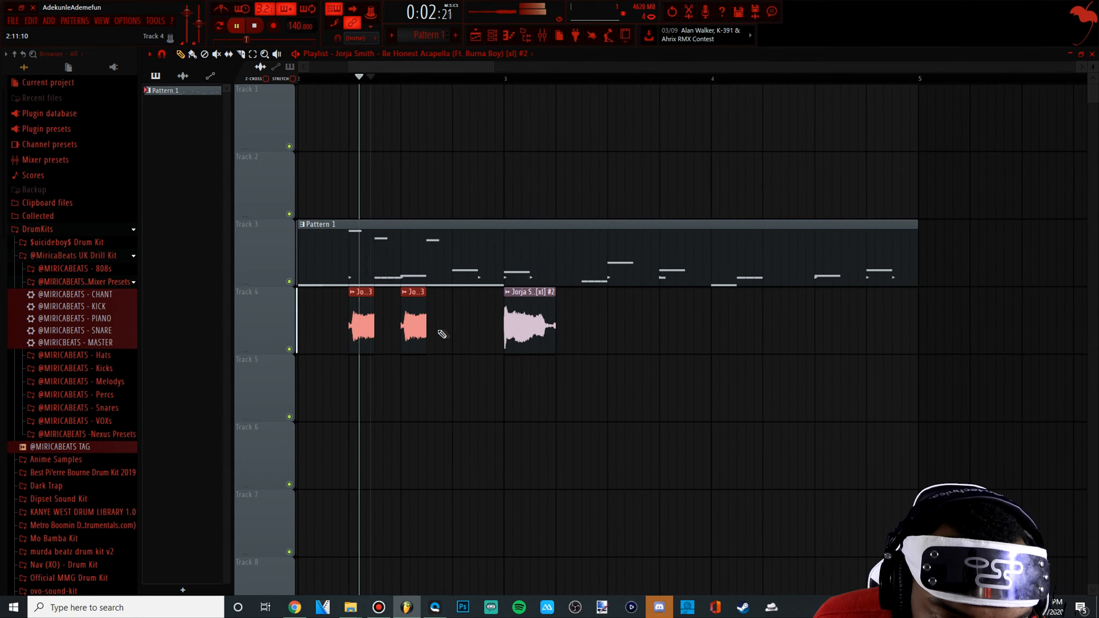
- Duplicate bar 2's pair of acapella #3 chops to bar 4 and align the first copy with the bar's start
scroll(438, 319, "down", 4, "ctrl")
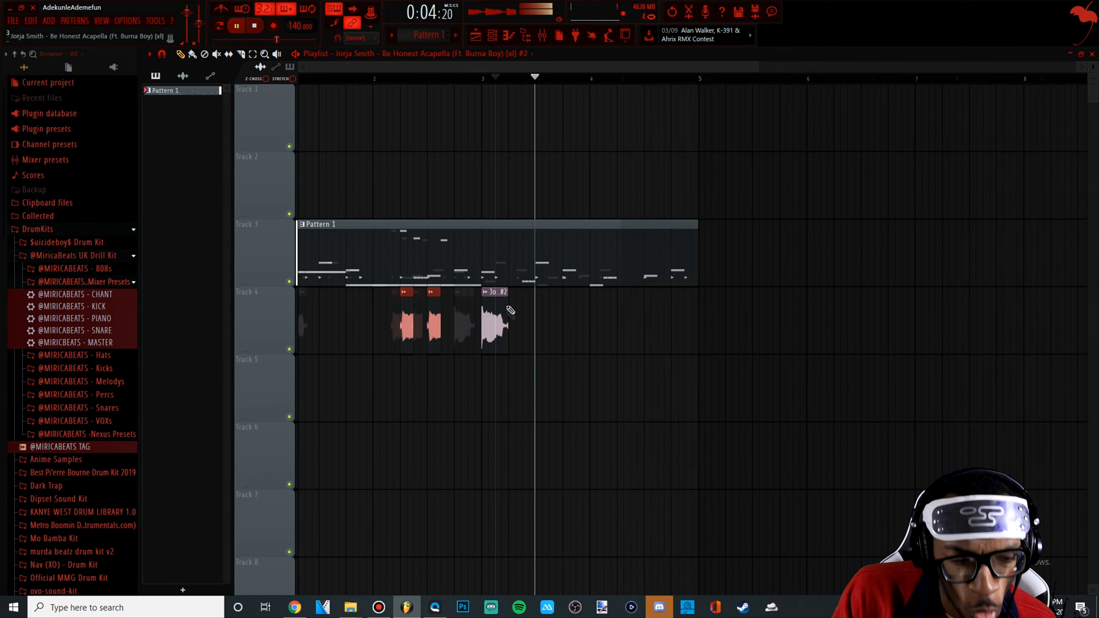
left_click_drag(391, 329, 495, 329, "shift")
scroll(533, 316, "up", 5, "ctrl")
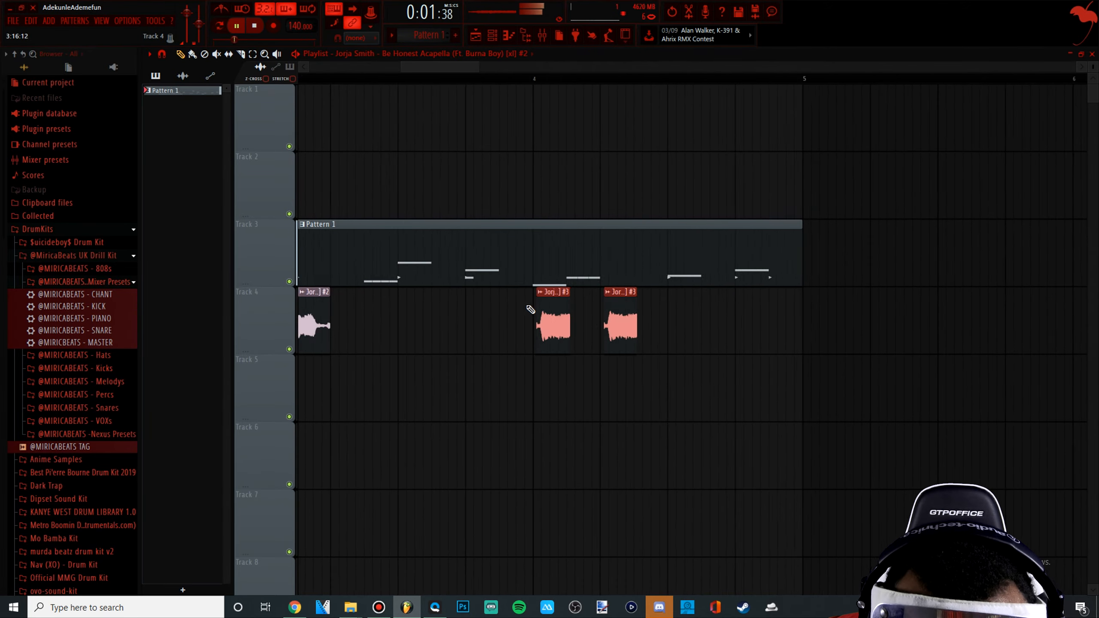
left_click_drag(563, 327, 561, 327)
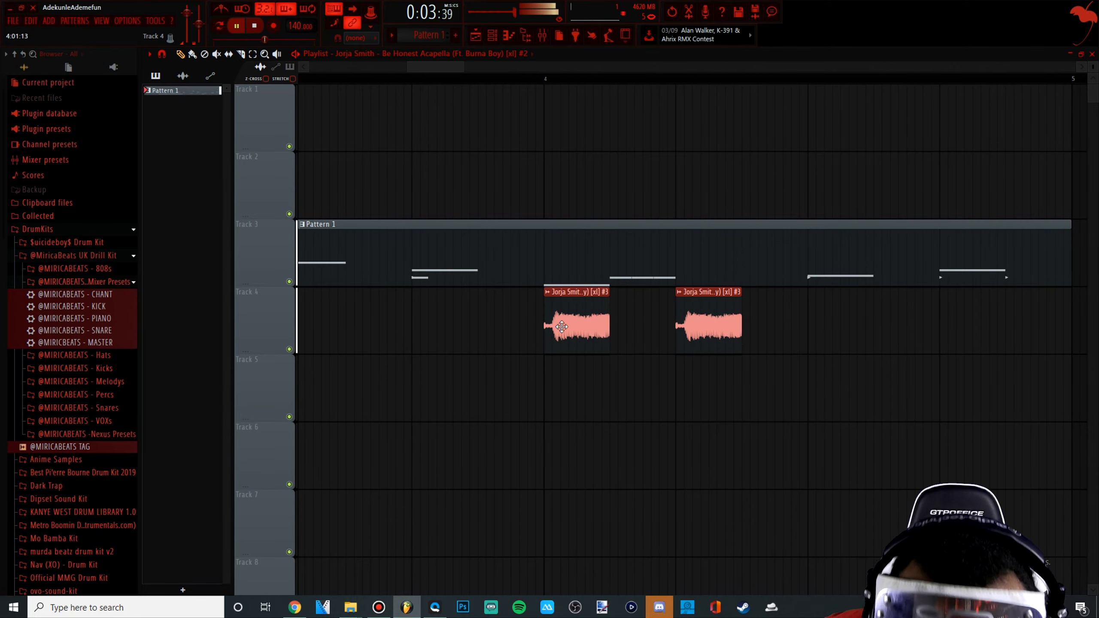
scroll(584, 319, "down", 5, "ctrl")
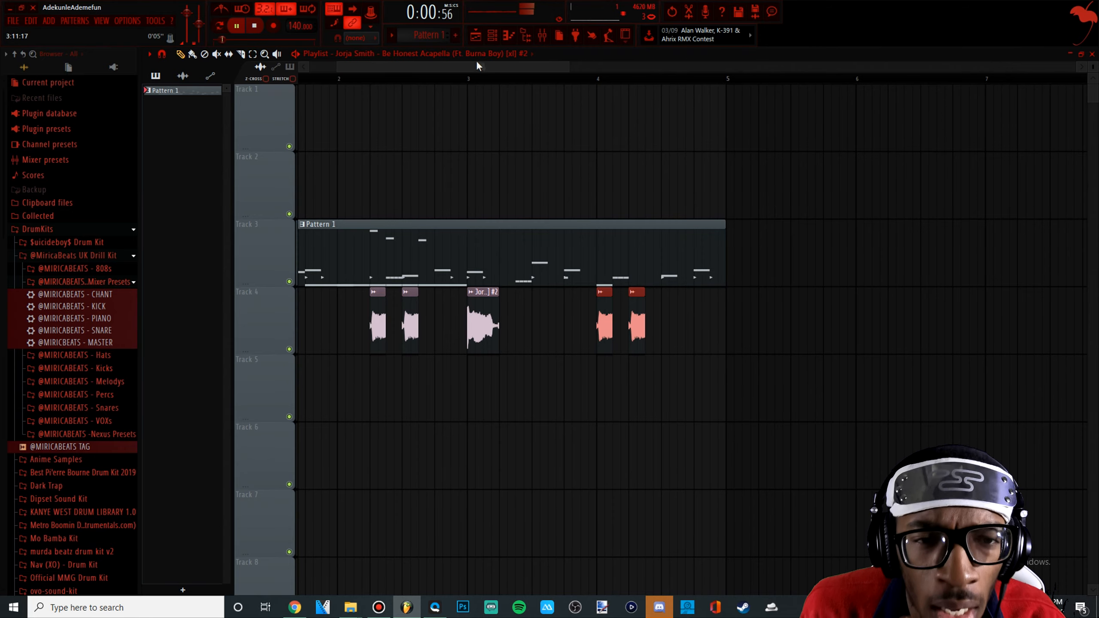
left_click(494, 34)
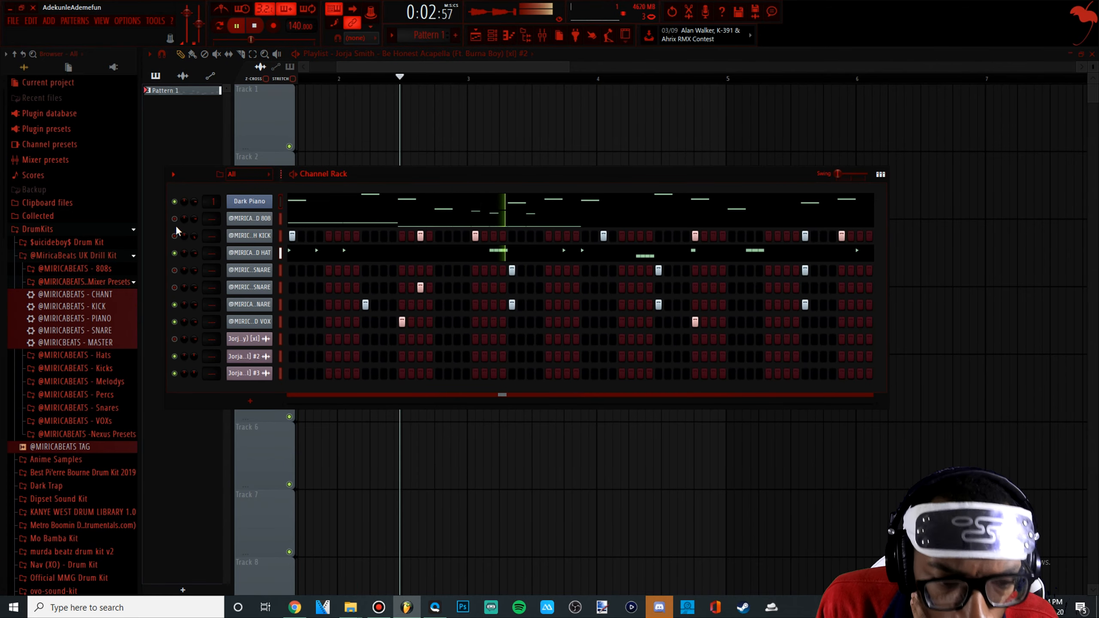
key("F6")
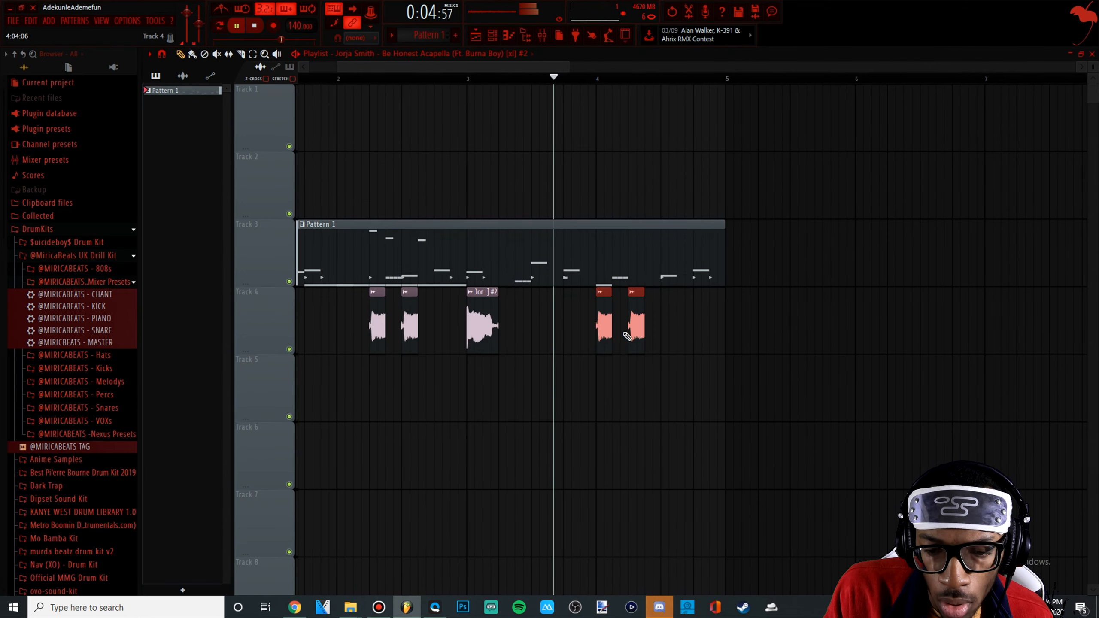
- Move the second acapella #3 chop in bar 4 toward the end of the bar and play the arrangement
key("space")
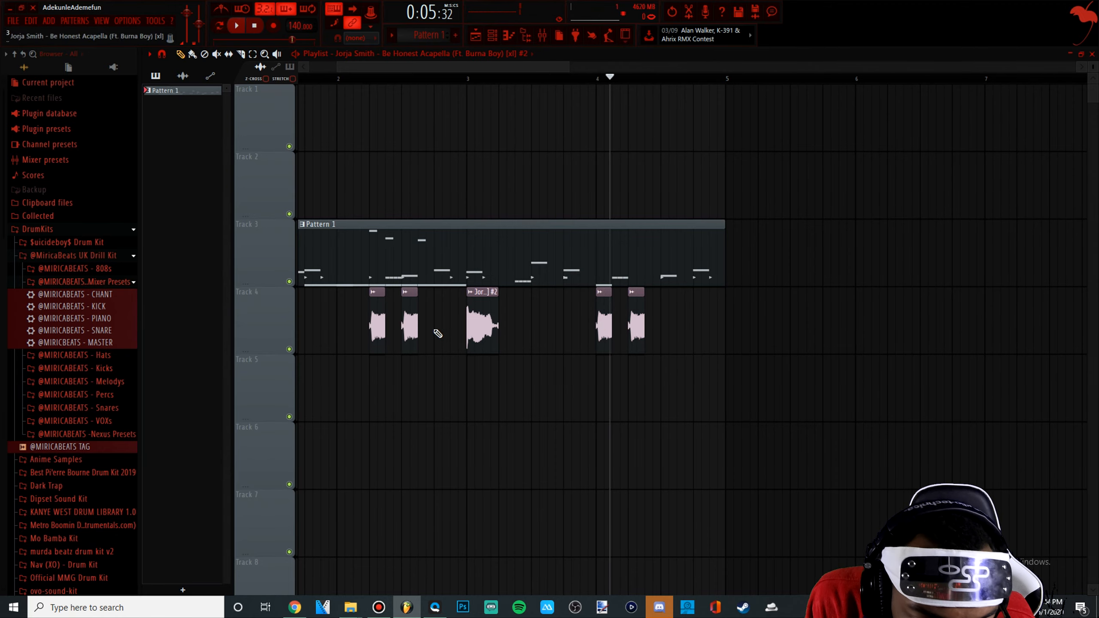
scroll(450, 329, "down", 3)
scroll(453, 324, "up", 3)
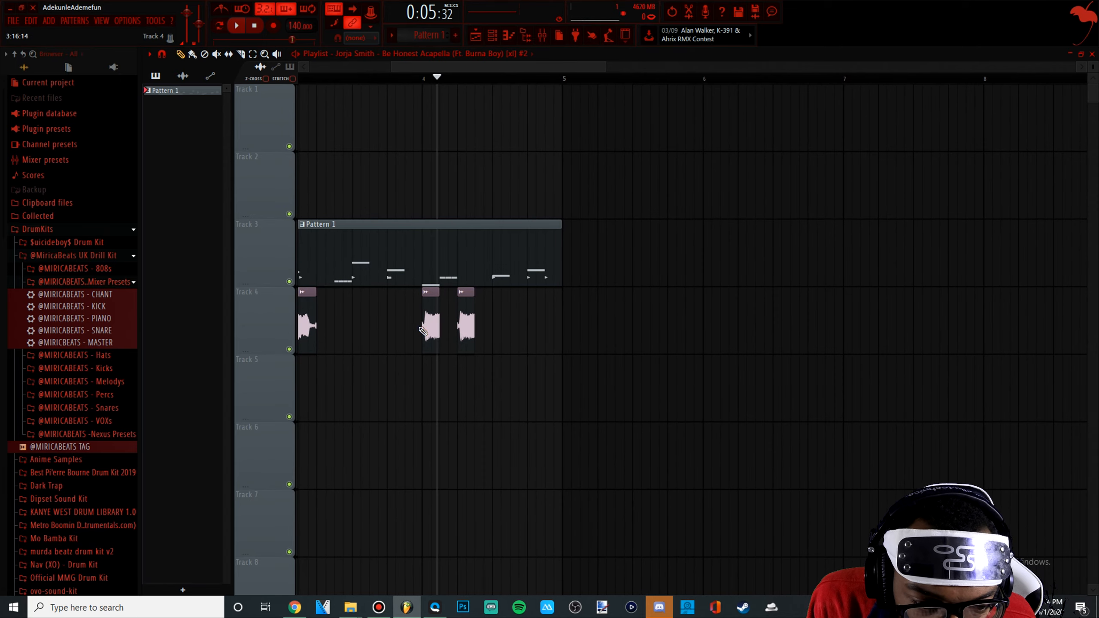
left_click_drag(491, 321, 557, 321)
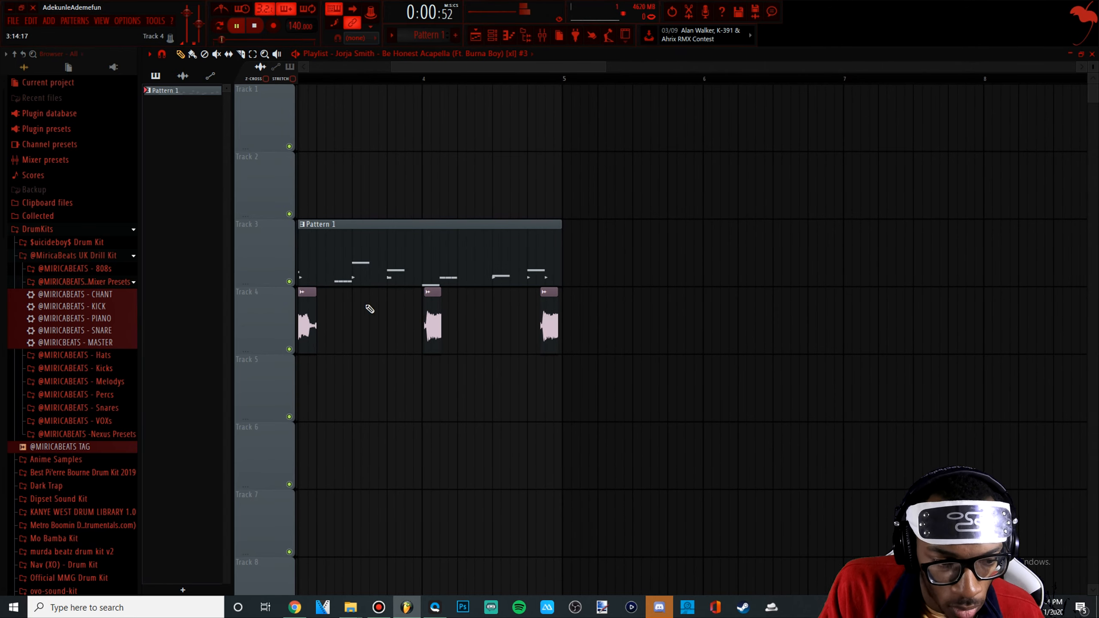
scroll(369, 308, "down", 3)
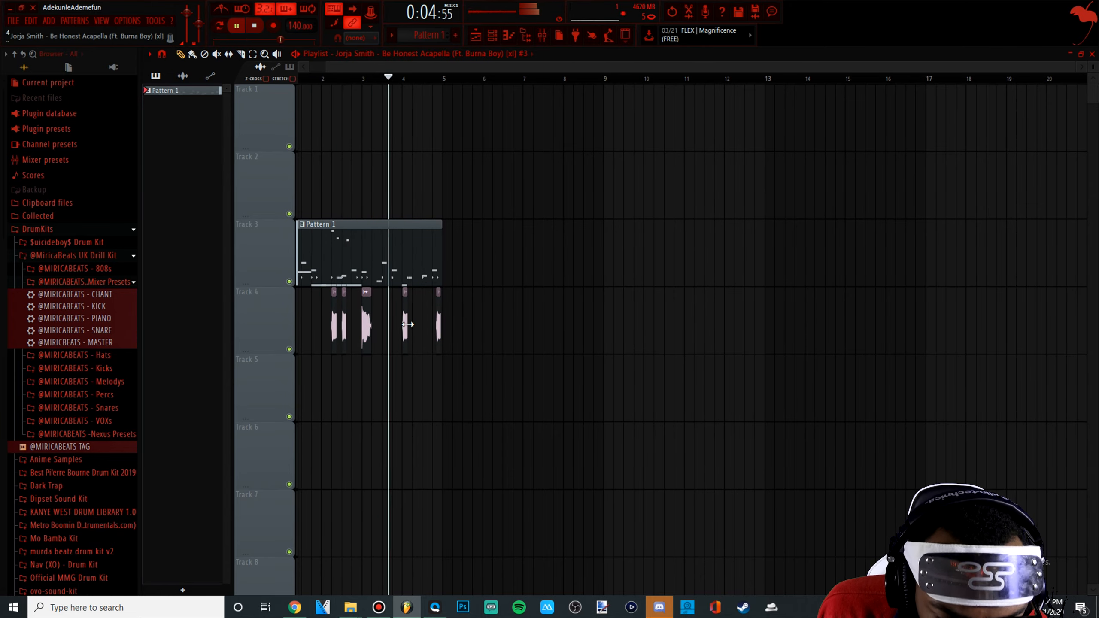
key("space")
- Listen through the vocal arrangement and add another half-beat acapella #3 chop on beat 4 of bar 4 in Track 4
scroll(407, 324, "up", 6)
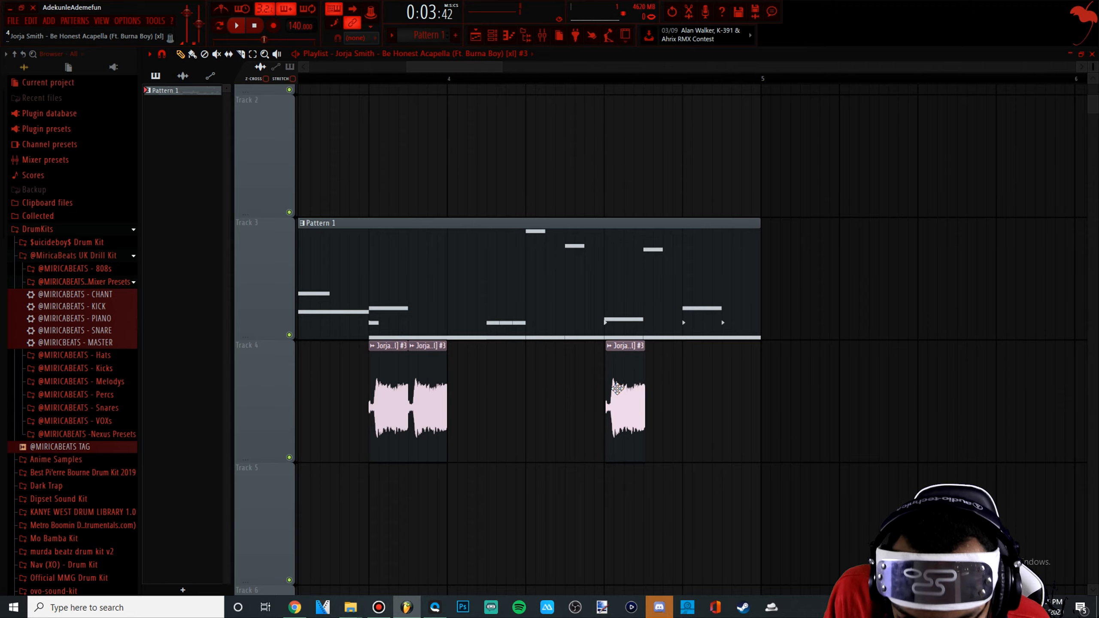
key("space")
scroll(614, 389, "up", 3)
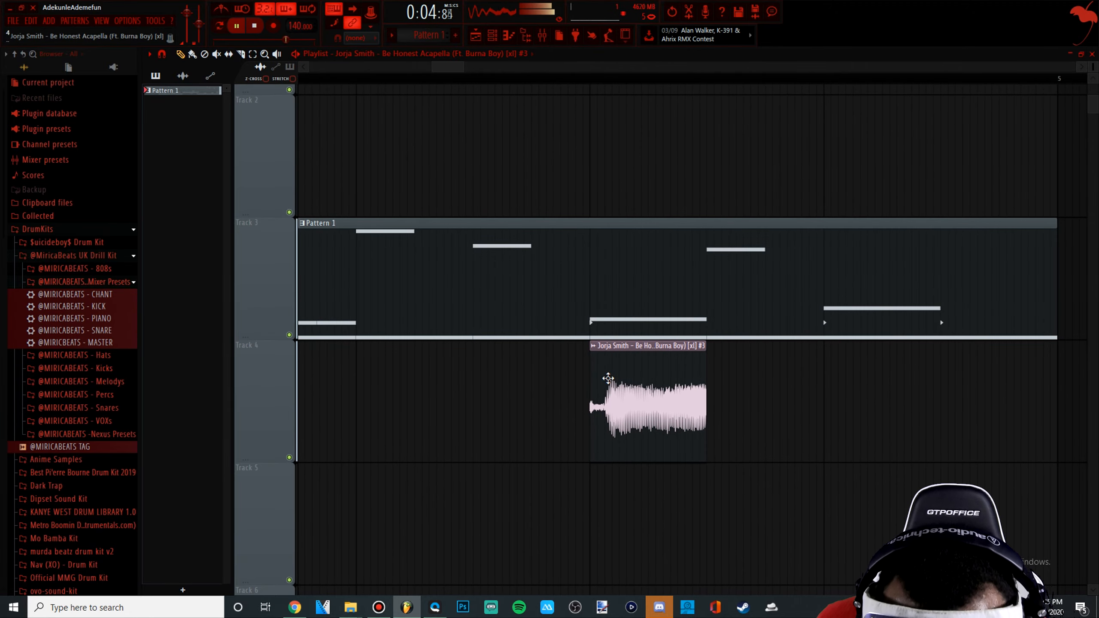
scroll(606, 390, "down", 4)
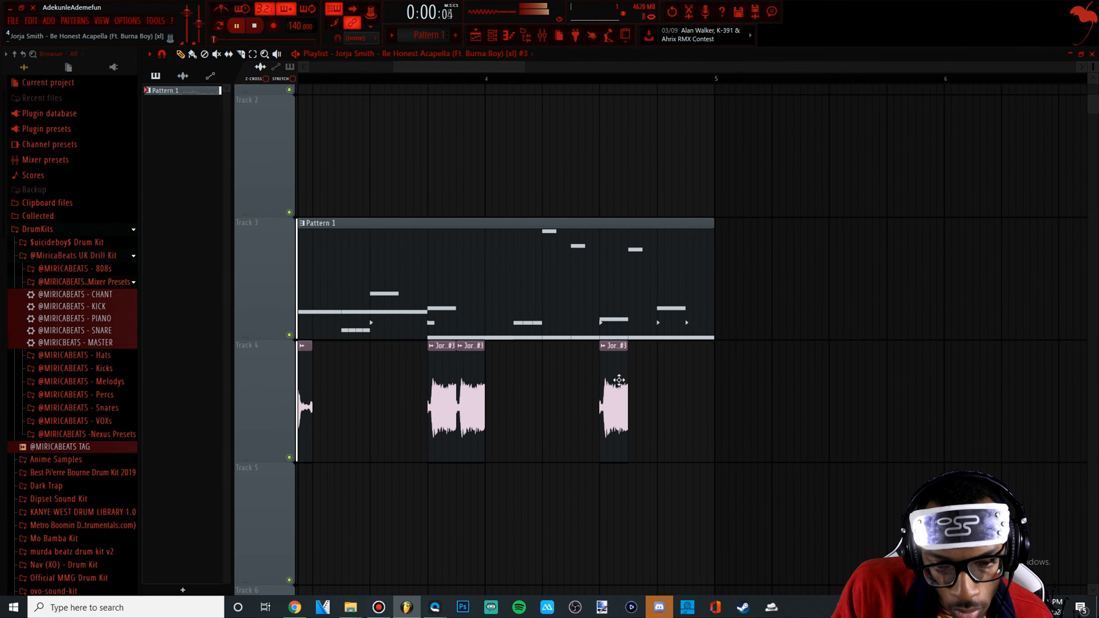
scroll(632, 375, "down", 4)
scroll(584, 364, "down", 3)
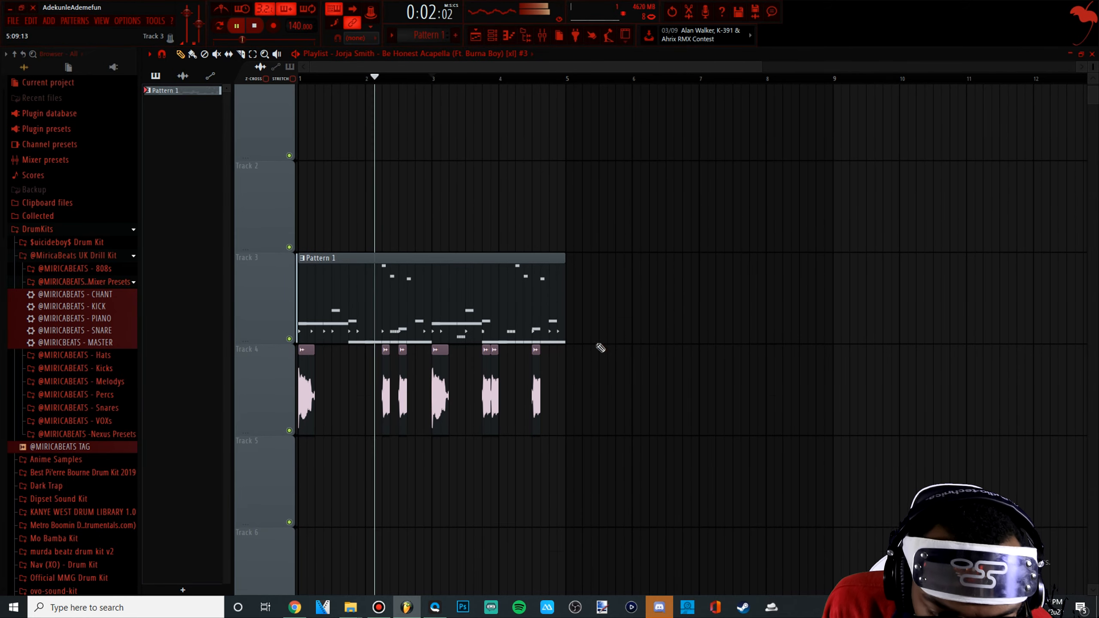
scroll(513, 275, "down", 2)
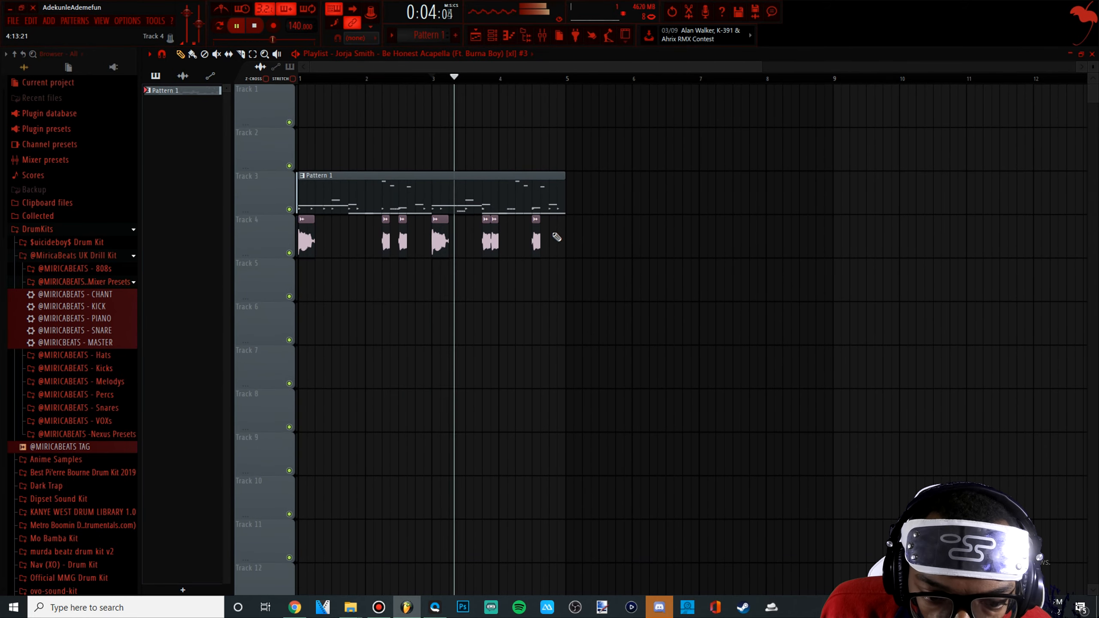
scroll(552, 240, "up", 3)
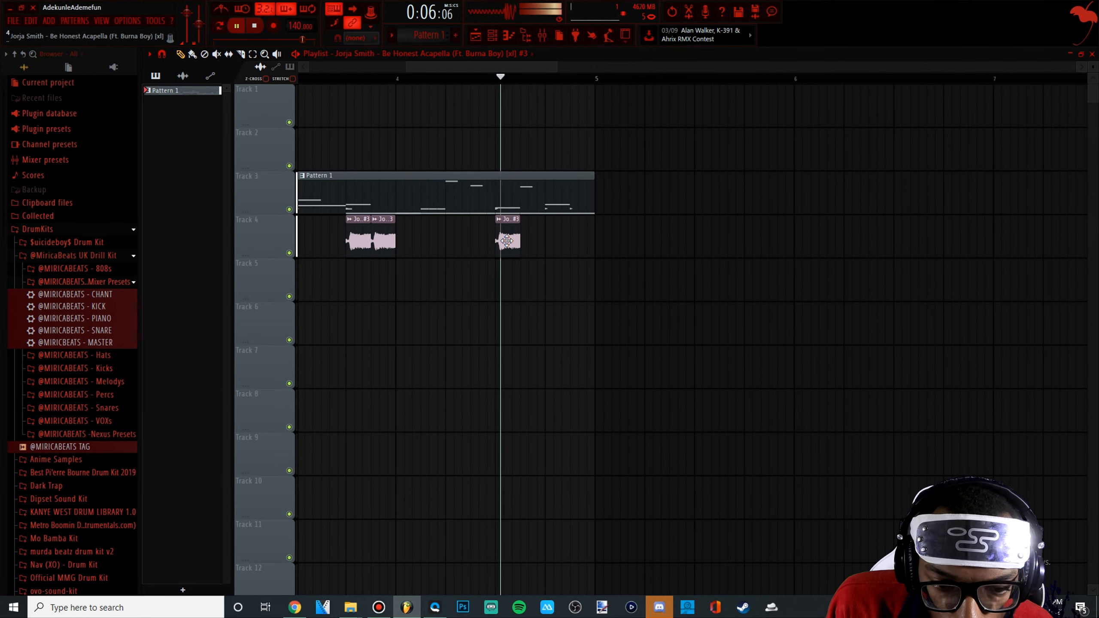
left_click(556, 236)
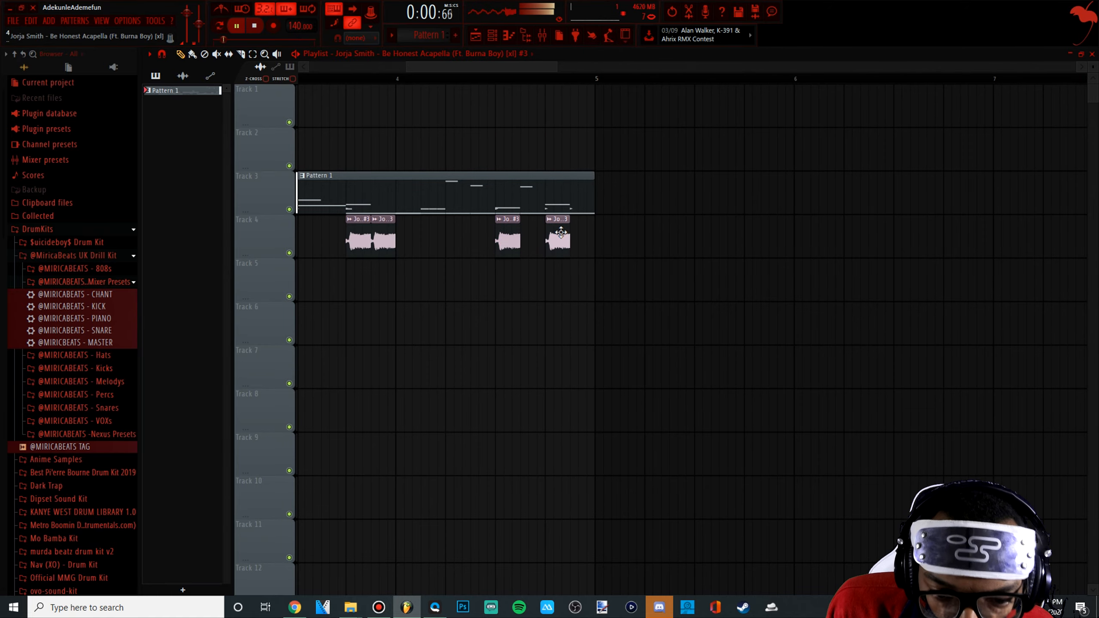
scroll(560, 233, "up", 2)
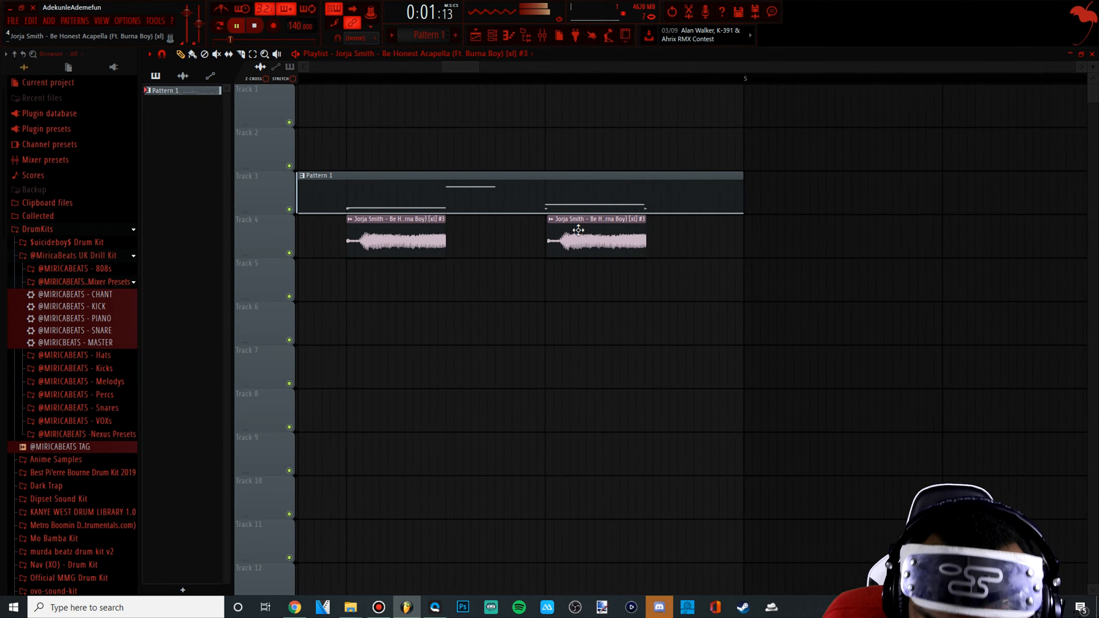
scroll(454, 239, "down", 4)
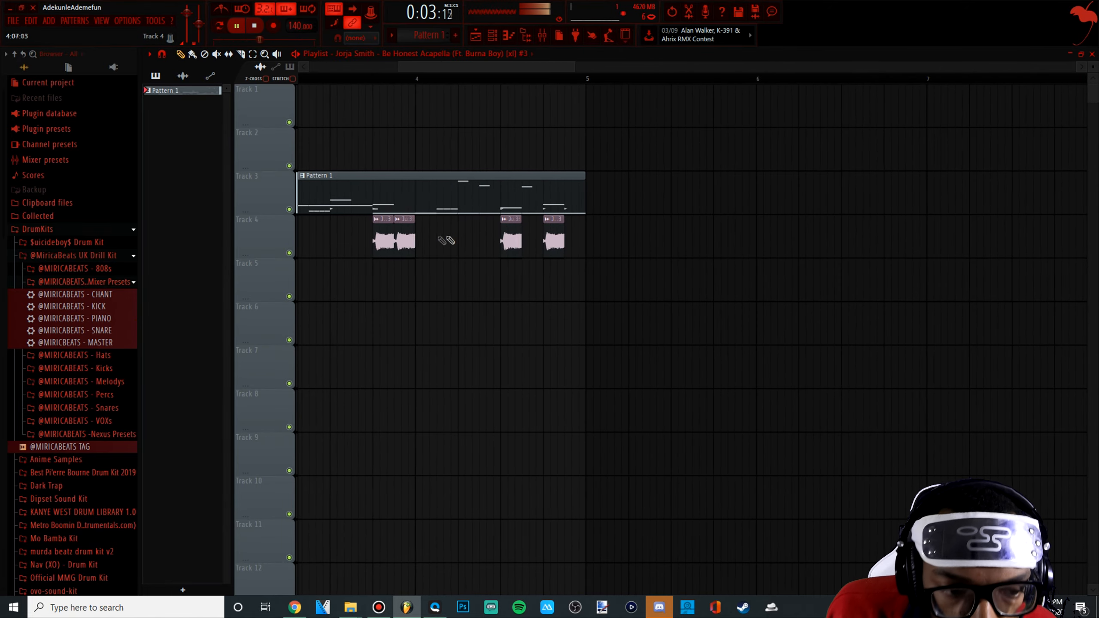
- Check the beat during playback, route the acapella #3 channel to mixer insert 2, and stop playback
scroll(359, 298, "down", 1)
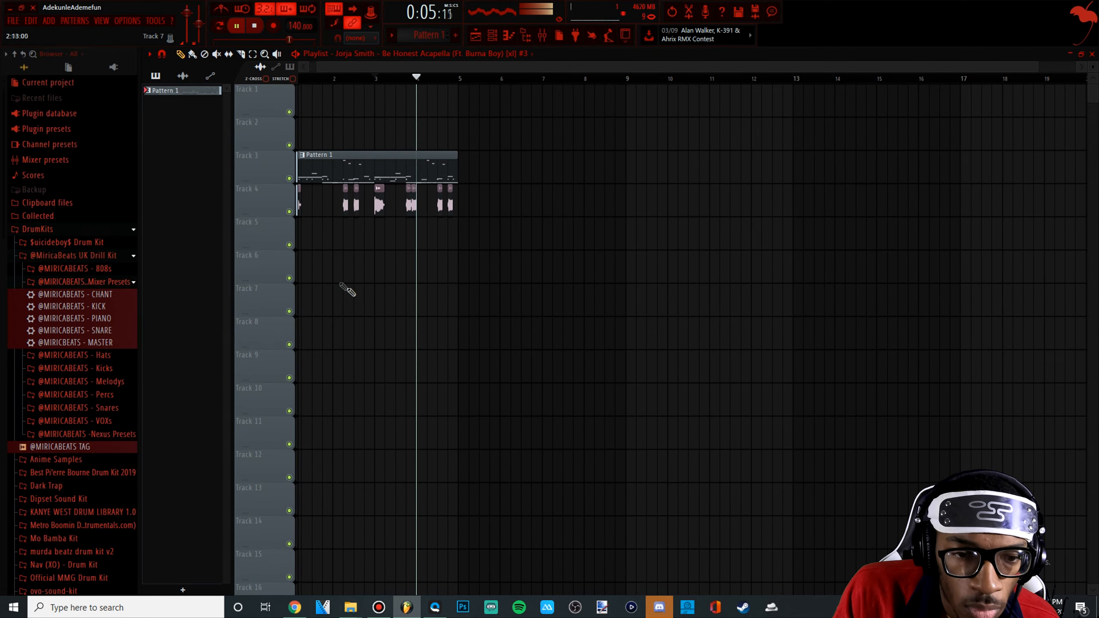
left_click(475, 36)
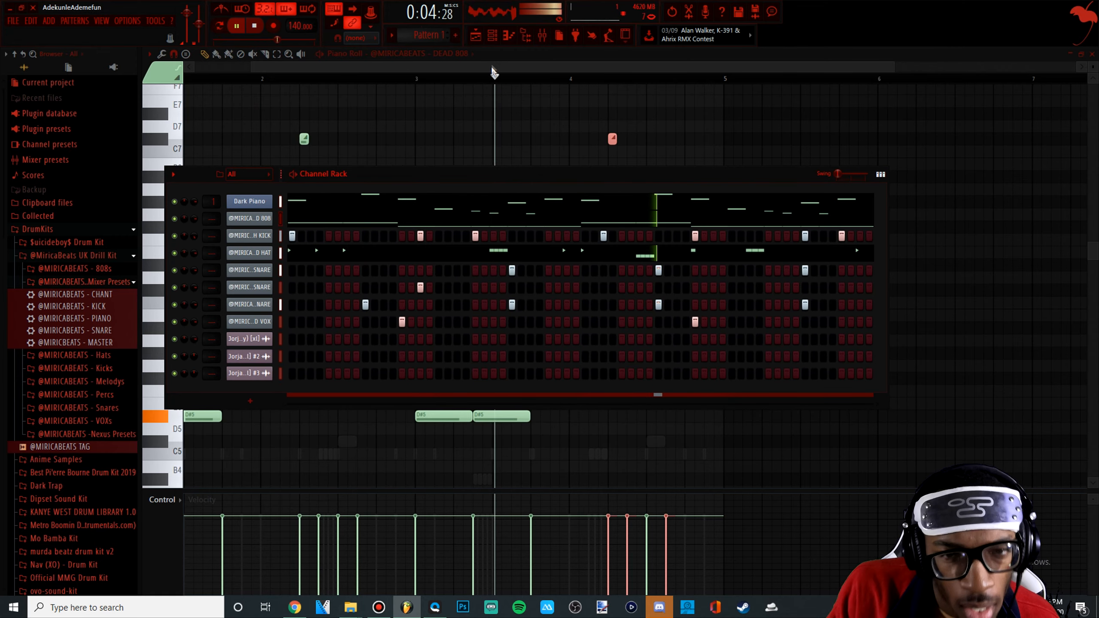
left_click(475, 43)
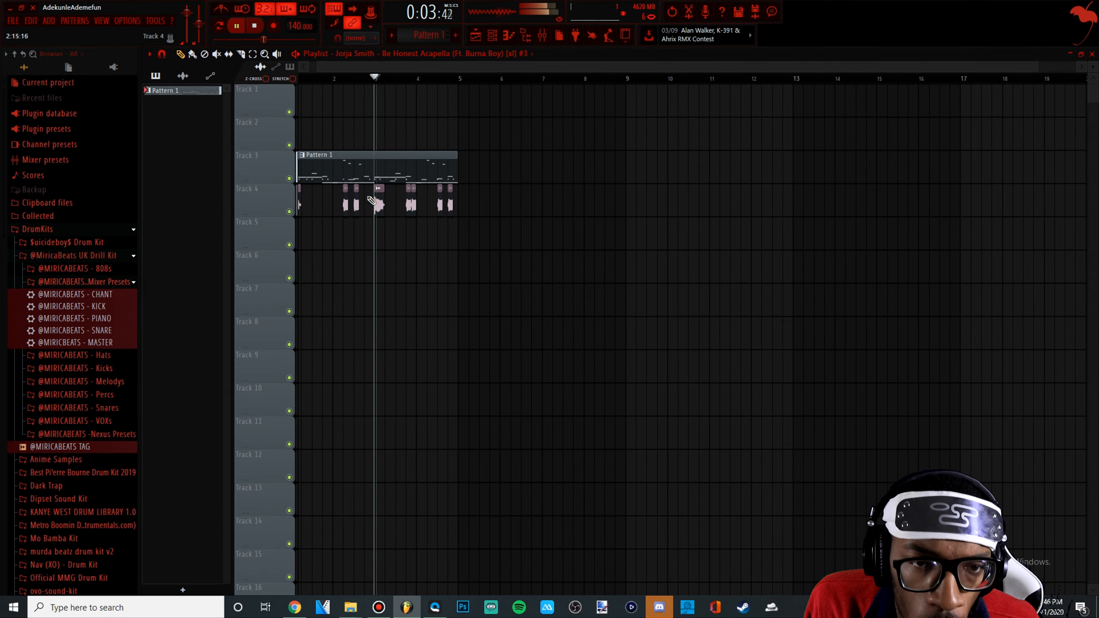
left_click(494, 36)
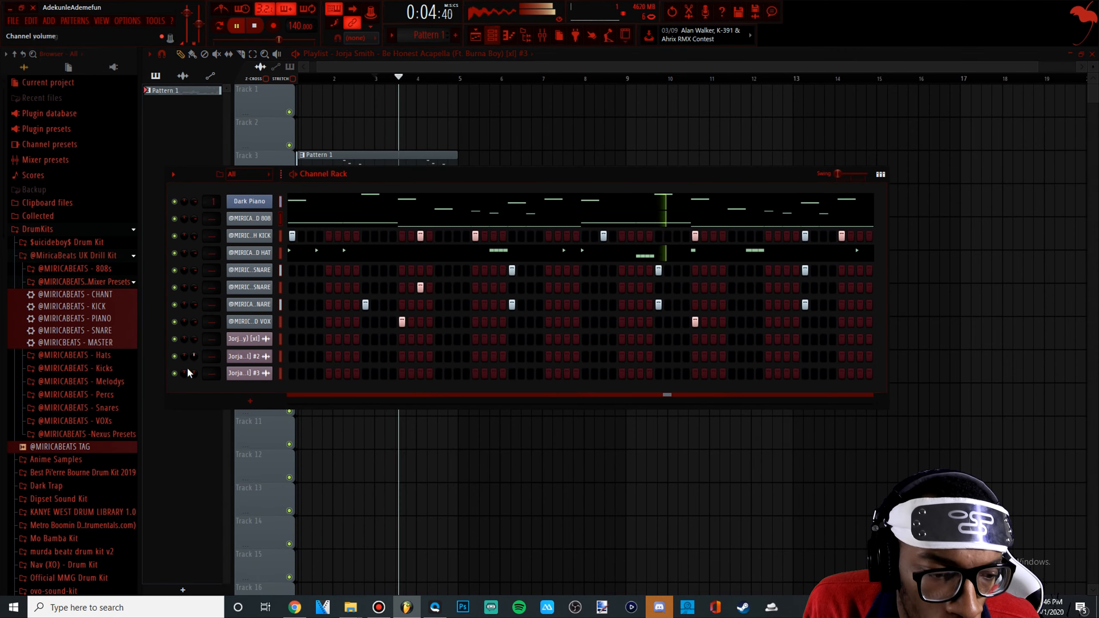
left_click(257, 375)
key("F9")
key("space")
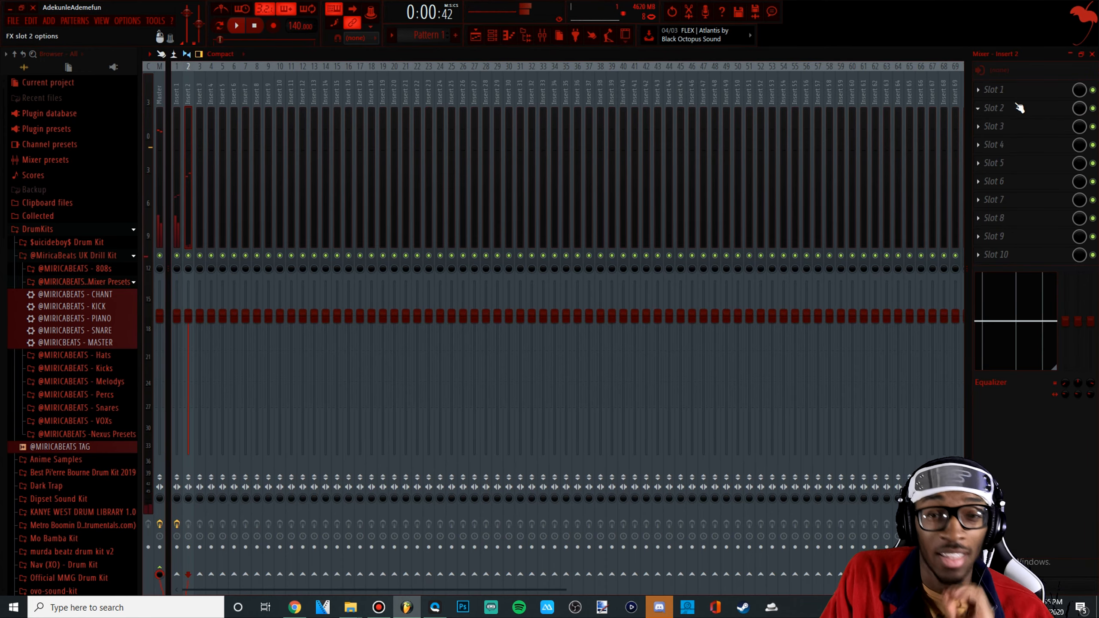
- Load Fruity Reeverb 2 in the first effect slot of insert 2 and set its wet level to 34% during playback
left_click(992, 91)
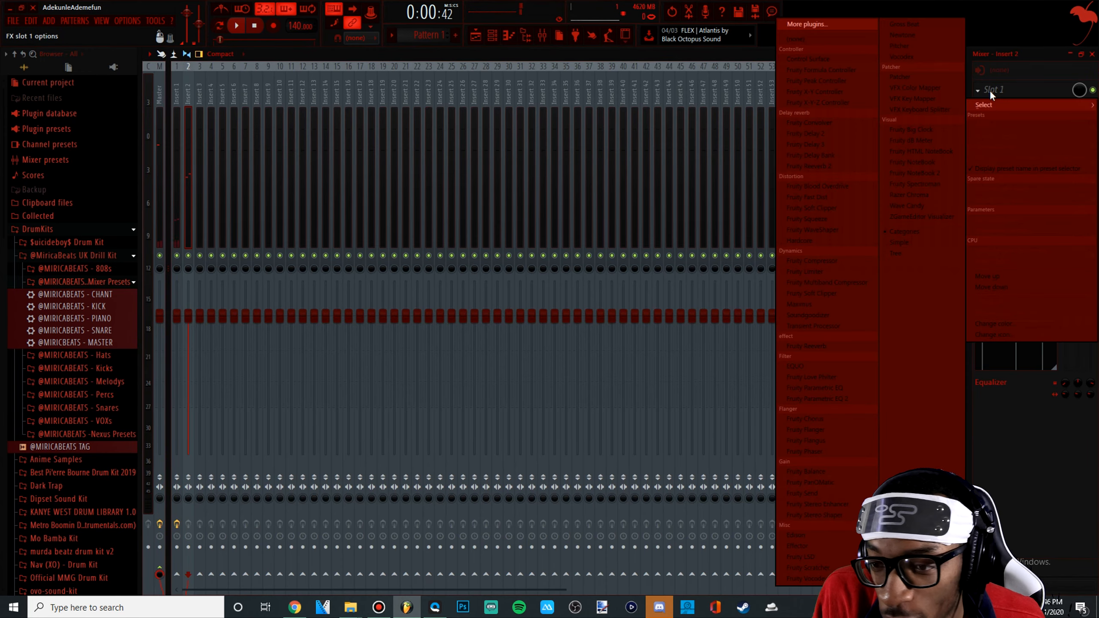
left_click(814, 167)
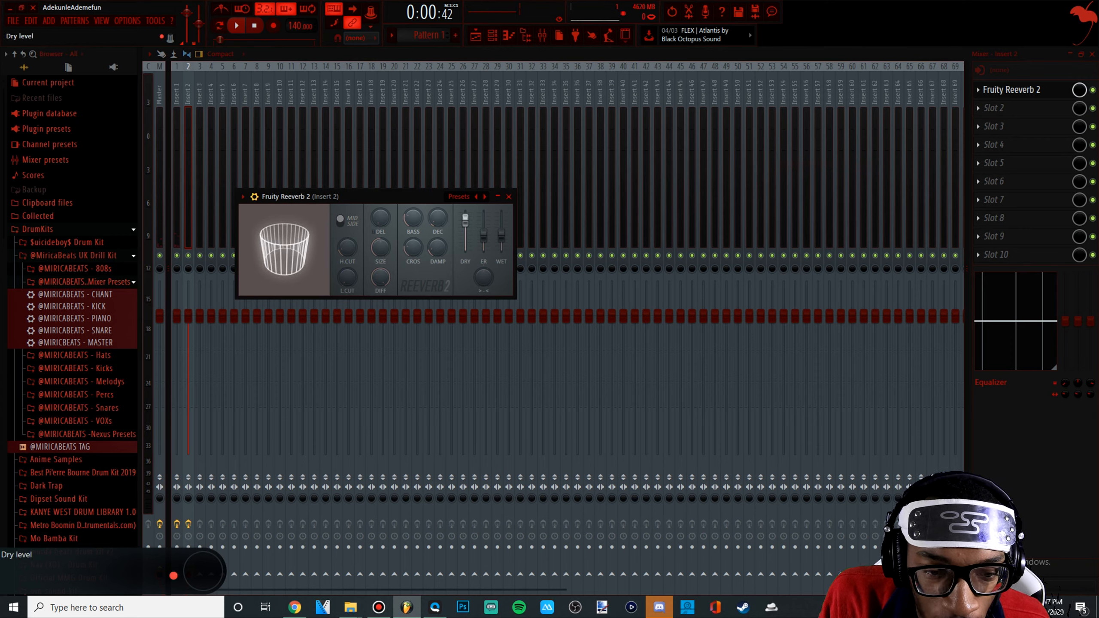
key("space")
left_click_drag(502, 237, 502, 238)
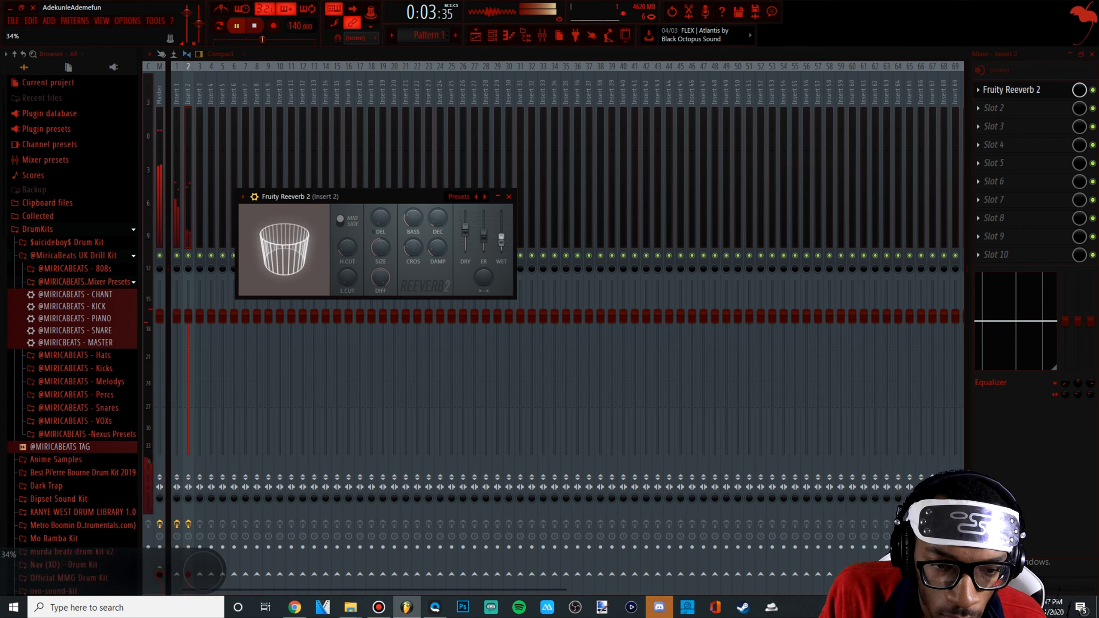
- Play the soloed vocal chops from the start and raise the wet level of Fruity Reeverb 2 on insert 2
left_click(485, 36)
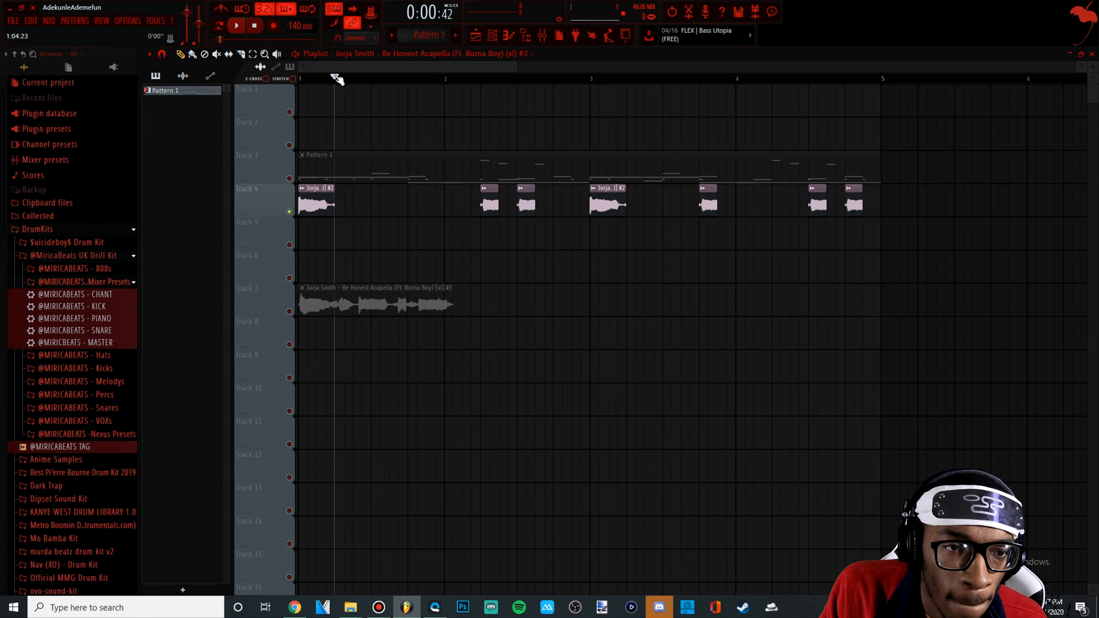
left_click_drag(336, 79, 151, 85)
left_click(541, 36)
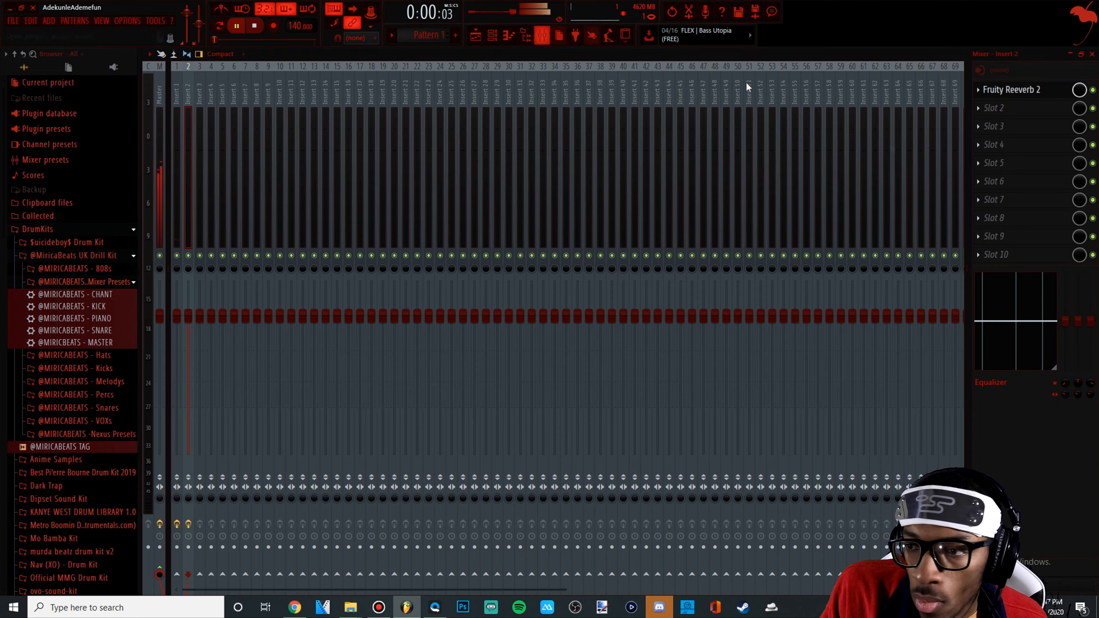
left_click(1012, 91)
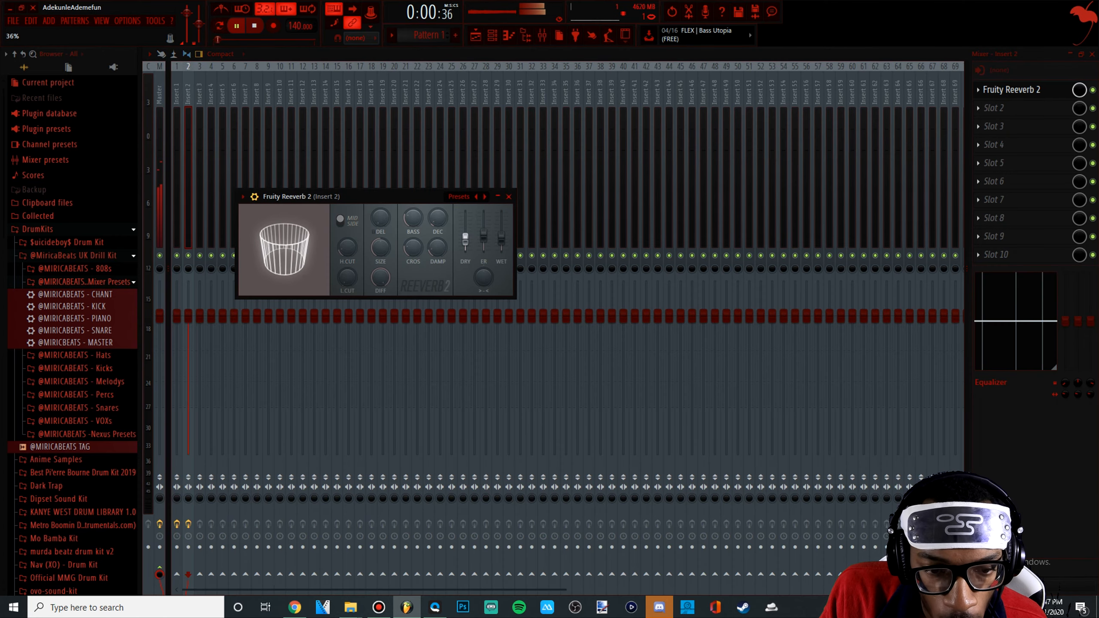
mouse_move(504, 238)
left_mouse_down()
mouse_move(504, 226)
mouse_move(465, 225)
mouse_move(501, 229)
left_mouse_up()
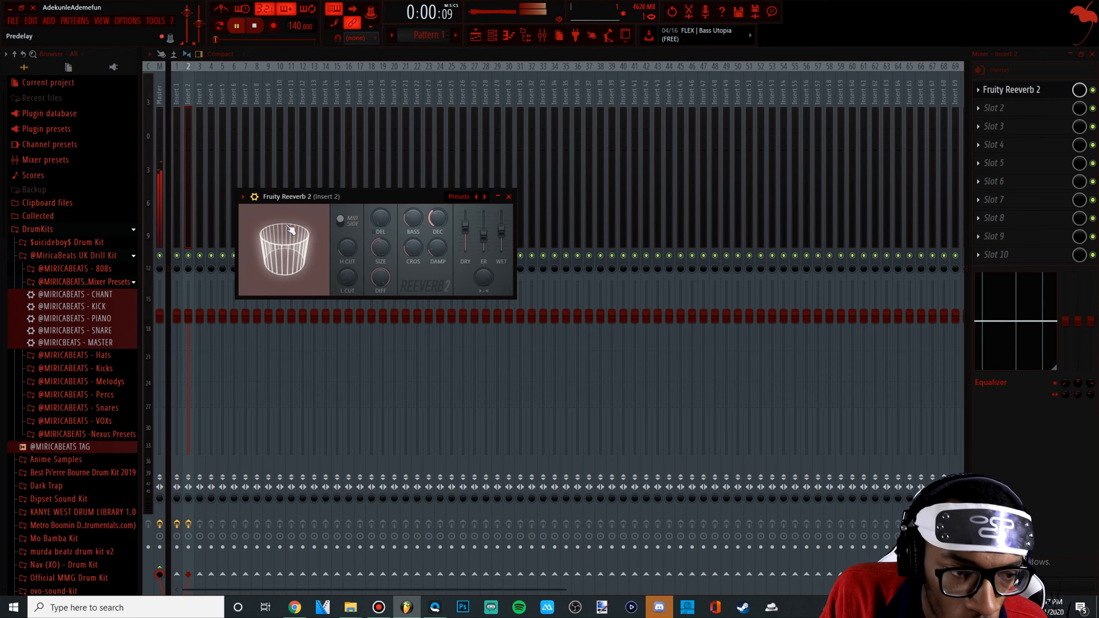
- Play the arrangement and review the vocal chops in the playlist, the effect chain on insert 2 and the channel routing
key("space")
left_click(492, 35)
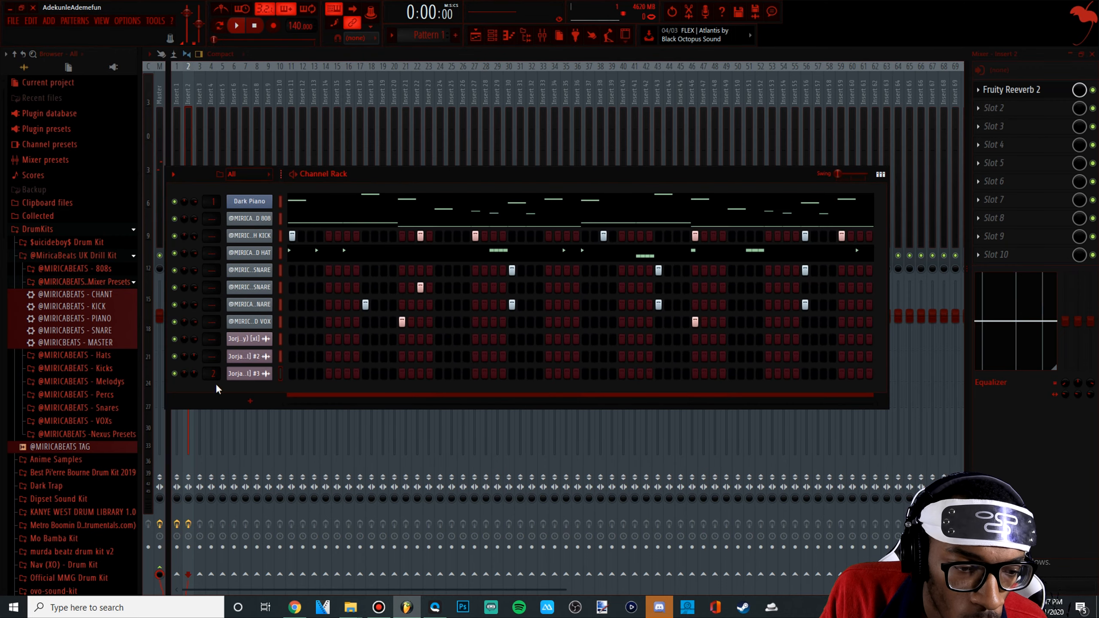
key("F5")
key("space")
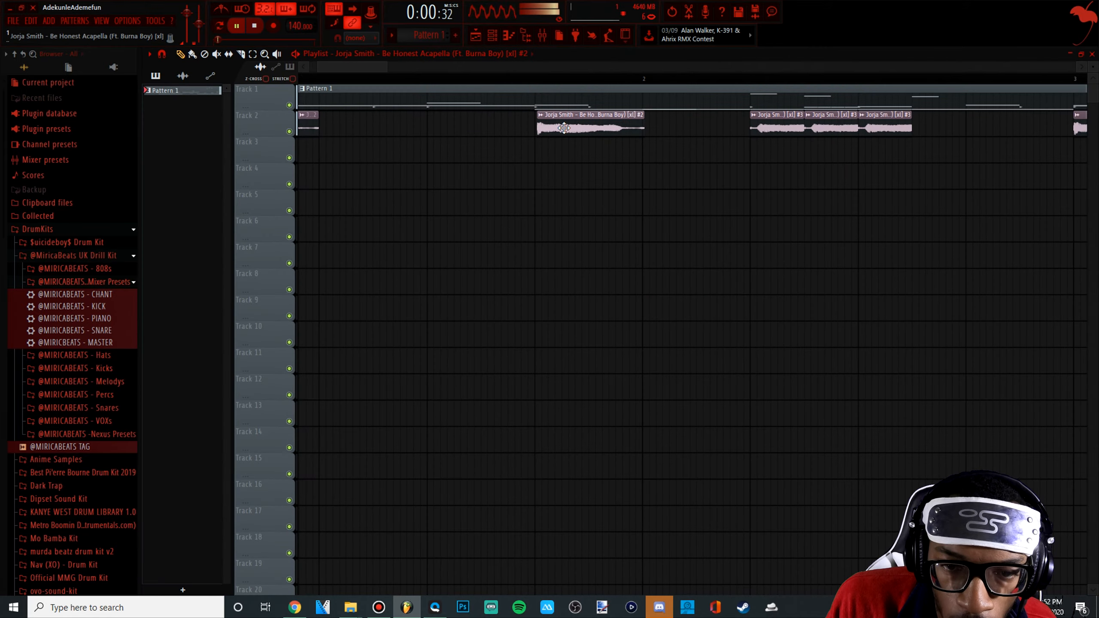
scroll(561, 126, "up", 3)
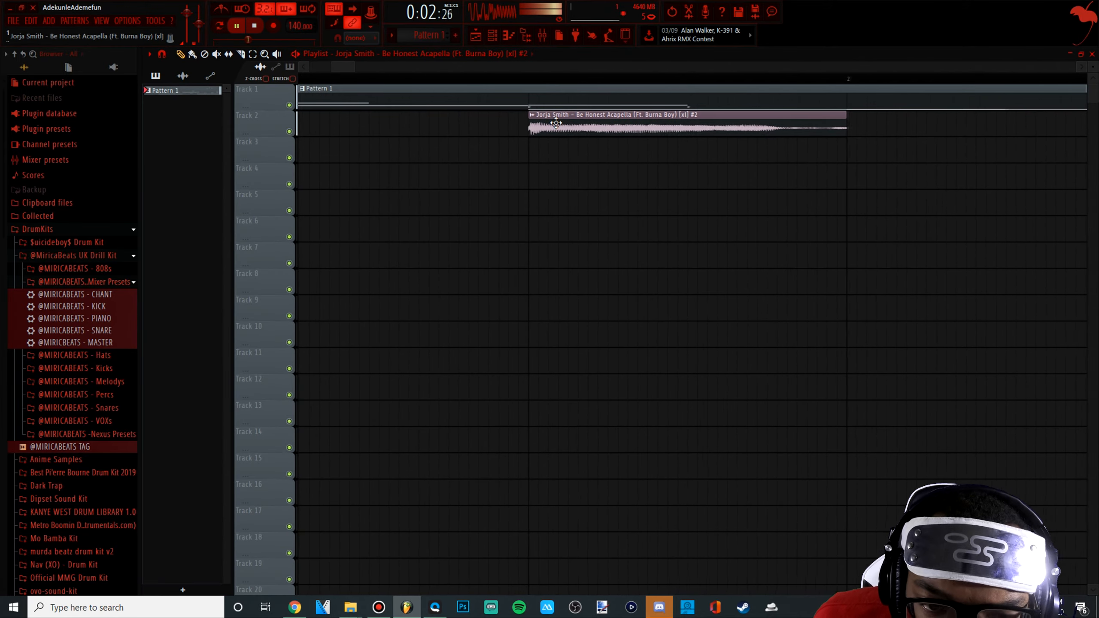
scroll(546, 123, "down", 6)
scroll(534, 135, "down", 4)
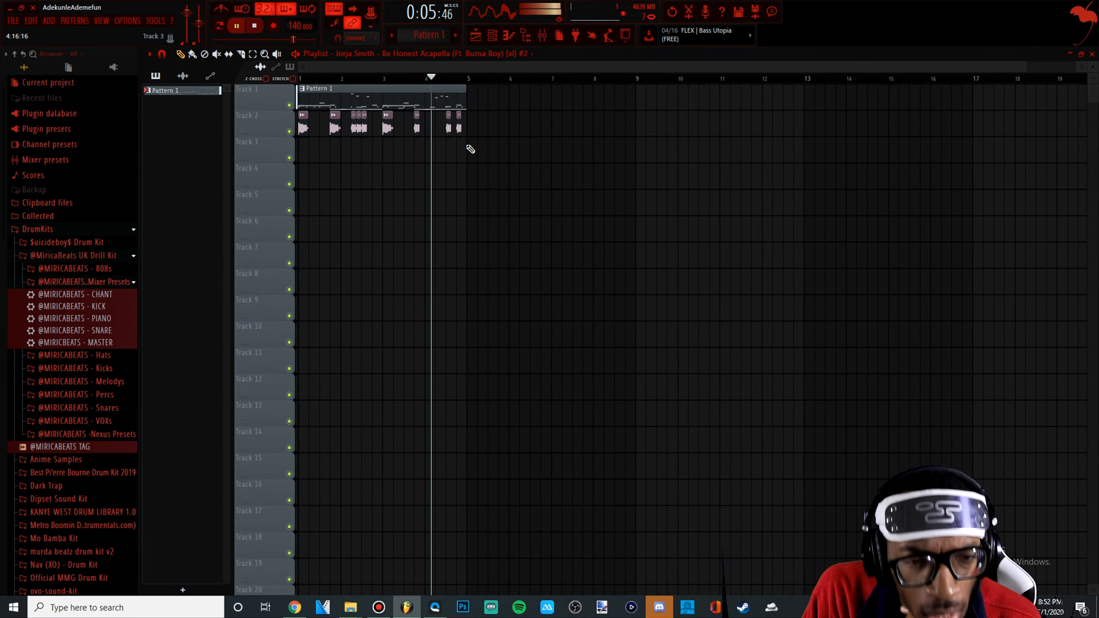
key("F9")
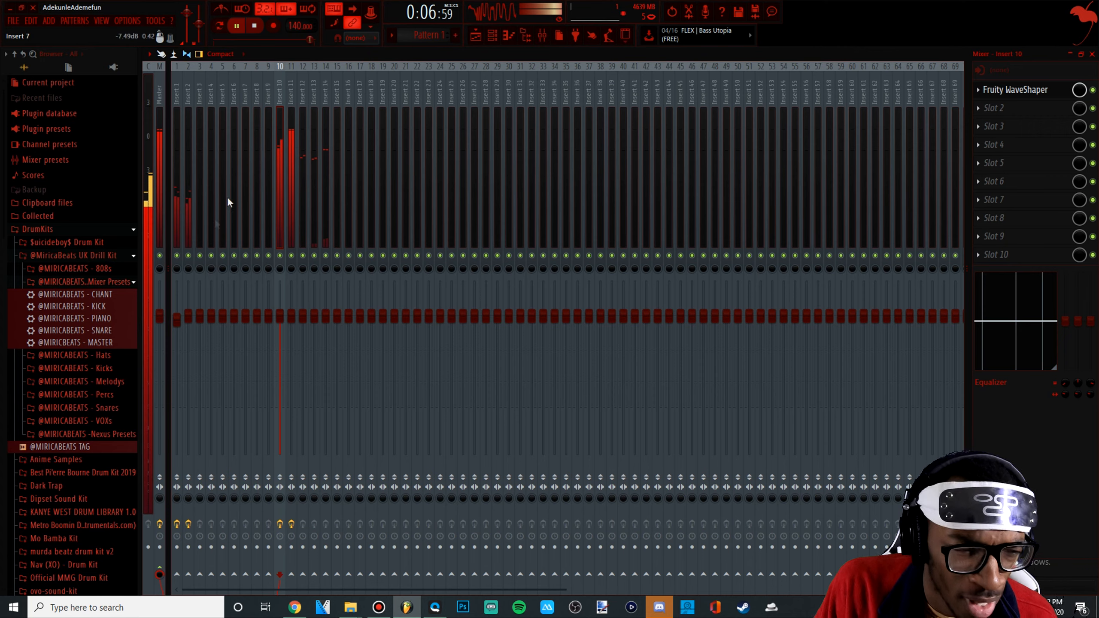
left_click(186, 195)
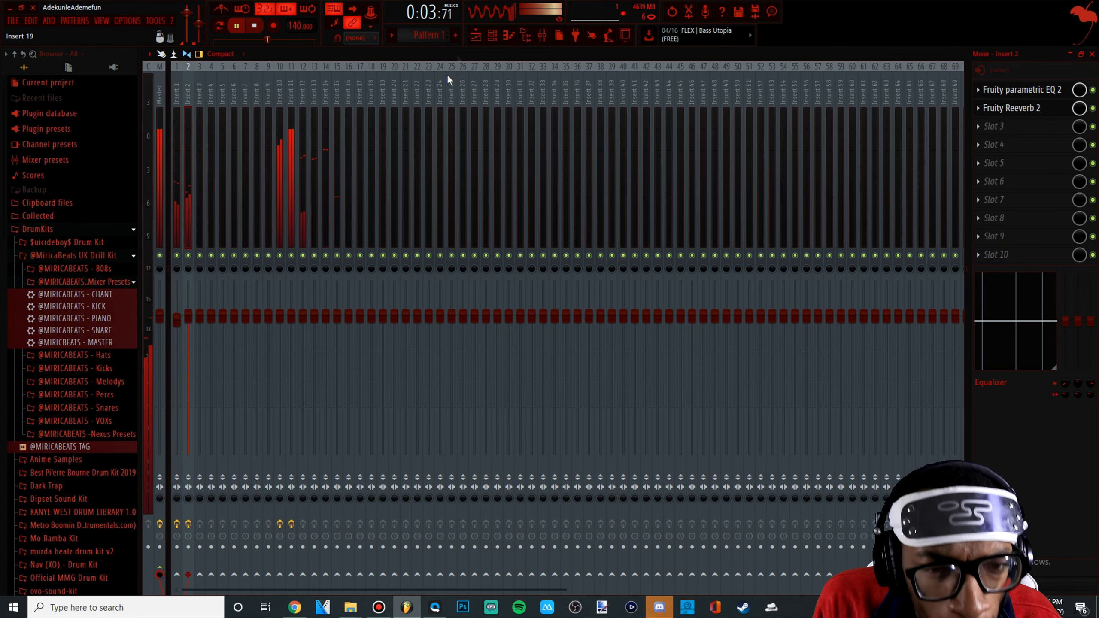
left_click(493, 41)
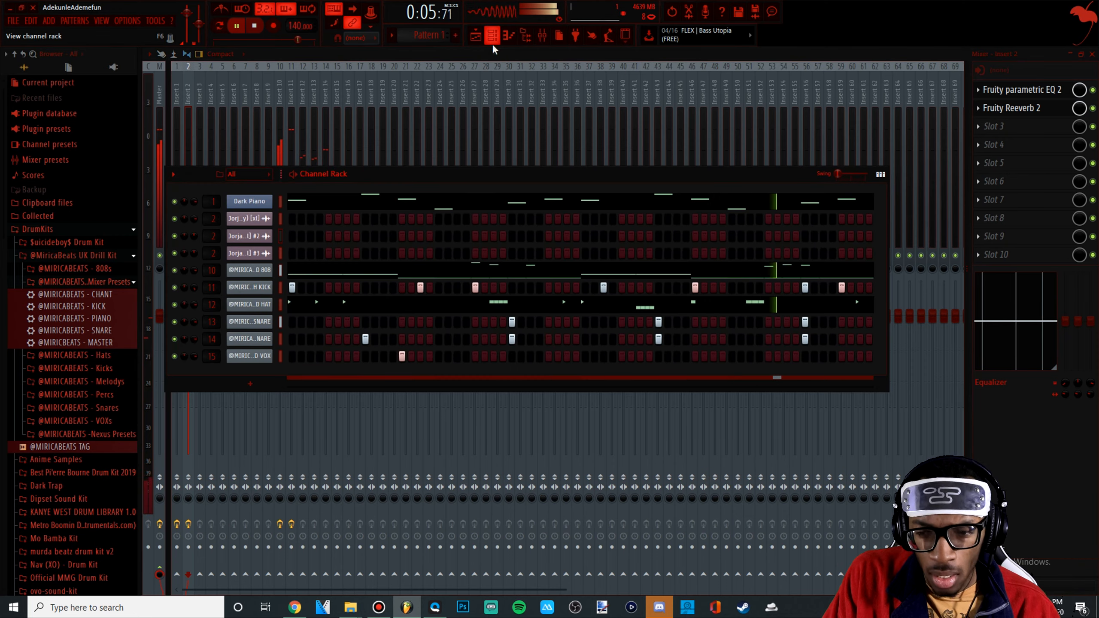